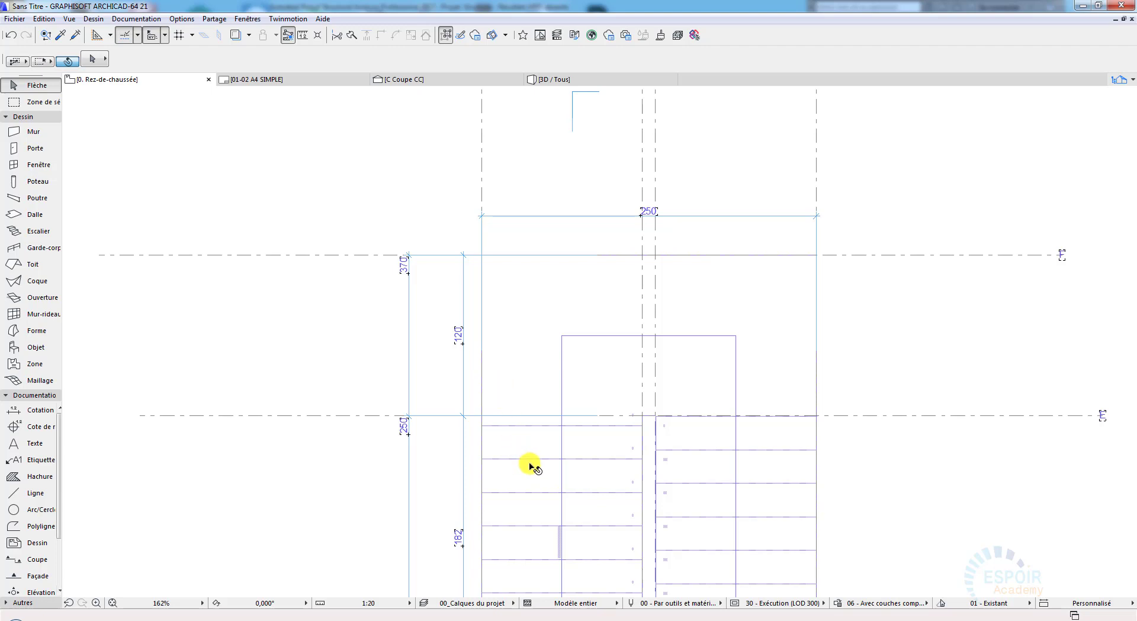
Step: Examine the staircase's ground-floor plan in ArchiCAD, including its construction axes and the horizontal and vertical dimension chains
middle_click_drag(522, 417, 482, 272)
middle_click_drag(535, 536, 520, 484)
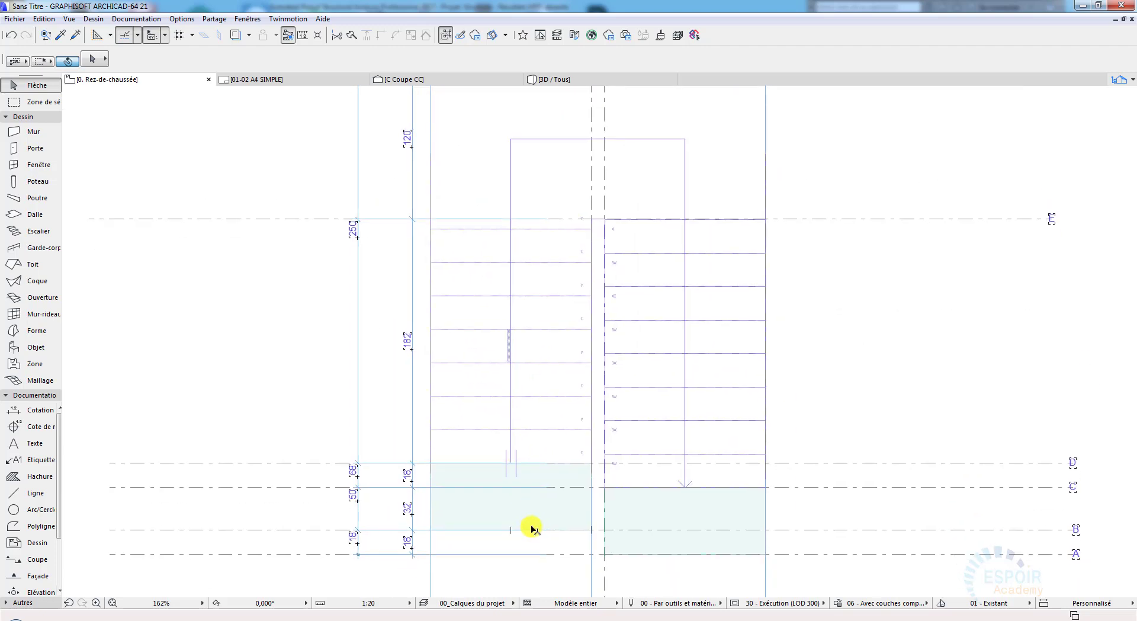
scroll(531, 528, "down", 1)
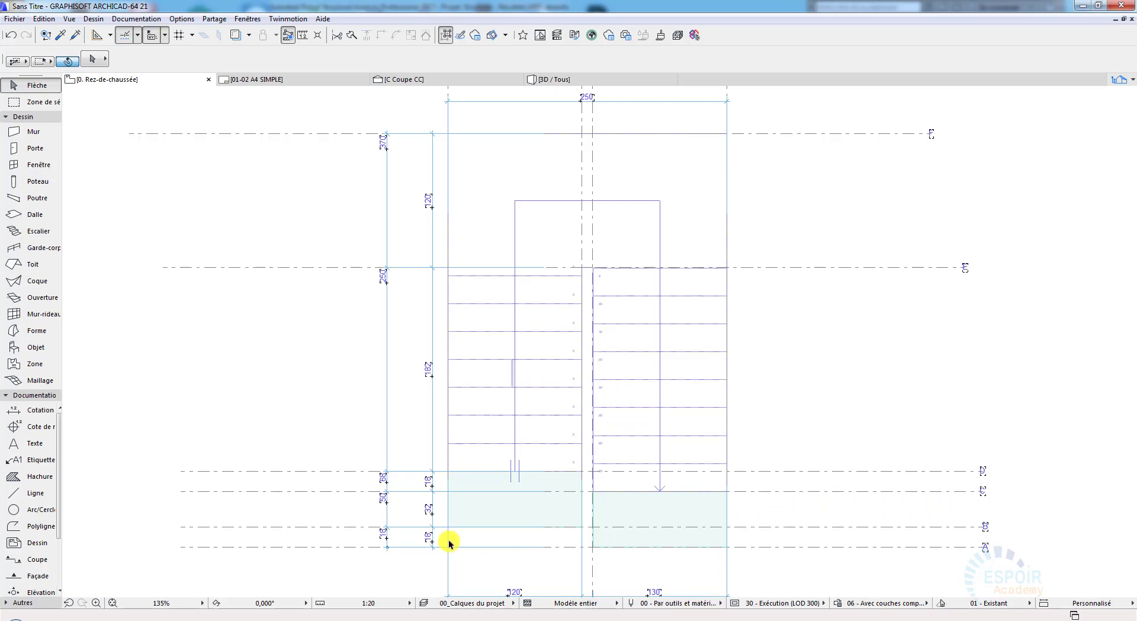
scroll(369, 546, "up", 1)
scroll(373, 542, "up", 1)
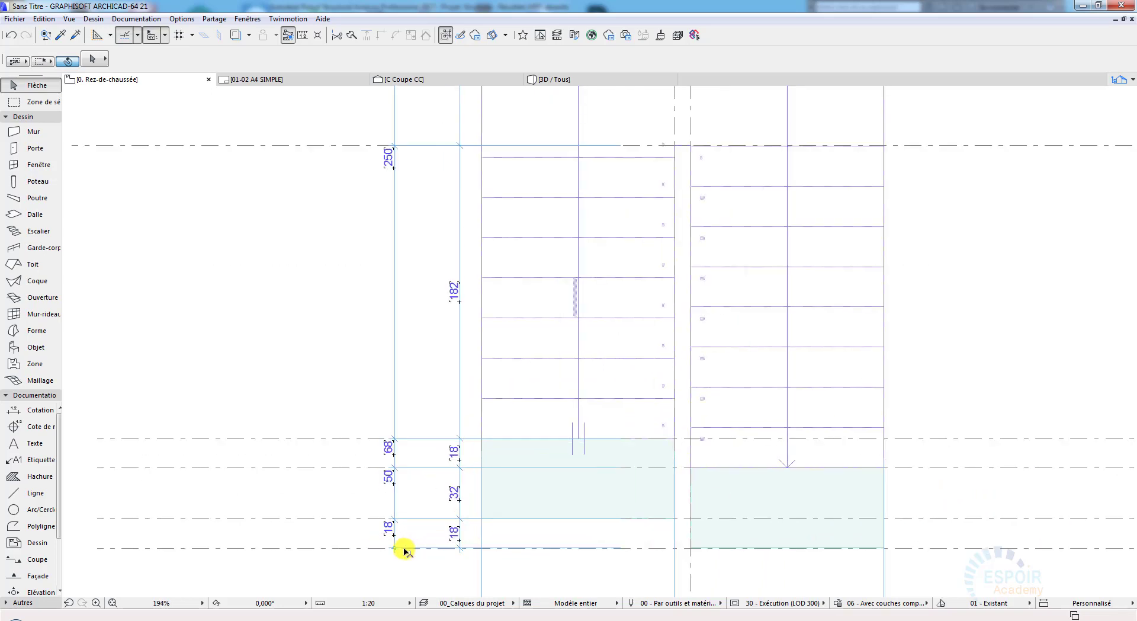
scroll(406, 124, "down", 1)
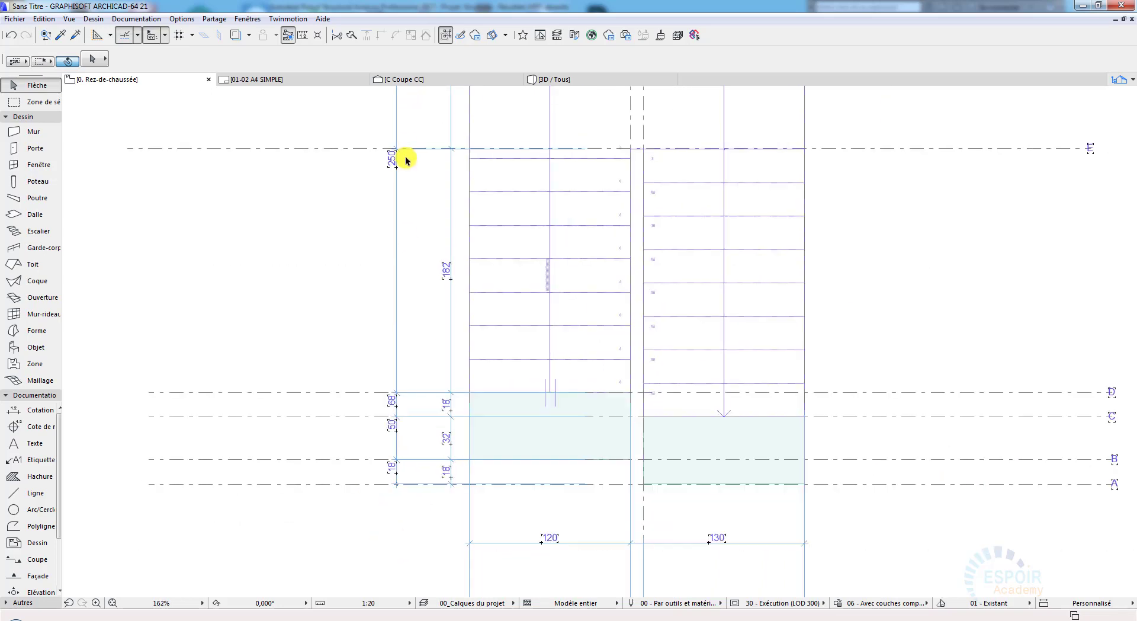
mouse_move(407, 157)
middle_mouse_down()
mouse_move(433, 314)
mouse_move(424, 253)
mouse_move(554, 393)
middle_mouse_up()
middle_click_drag(613, 539, 596, 394)
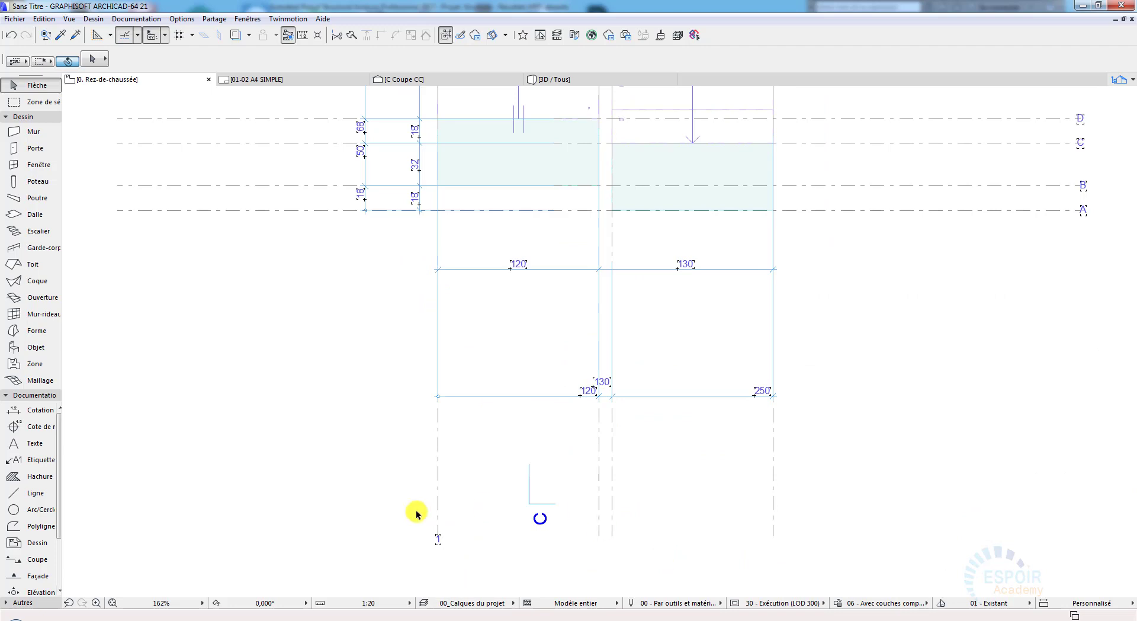
scroll(591, 422, "down", 1)
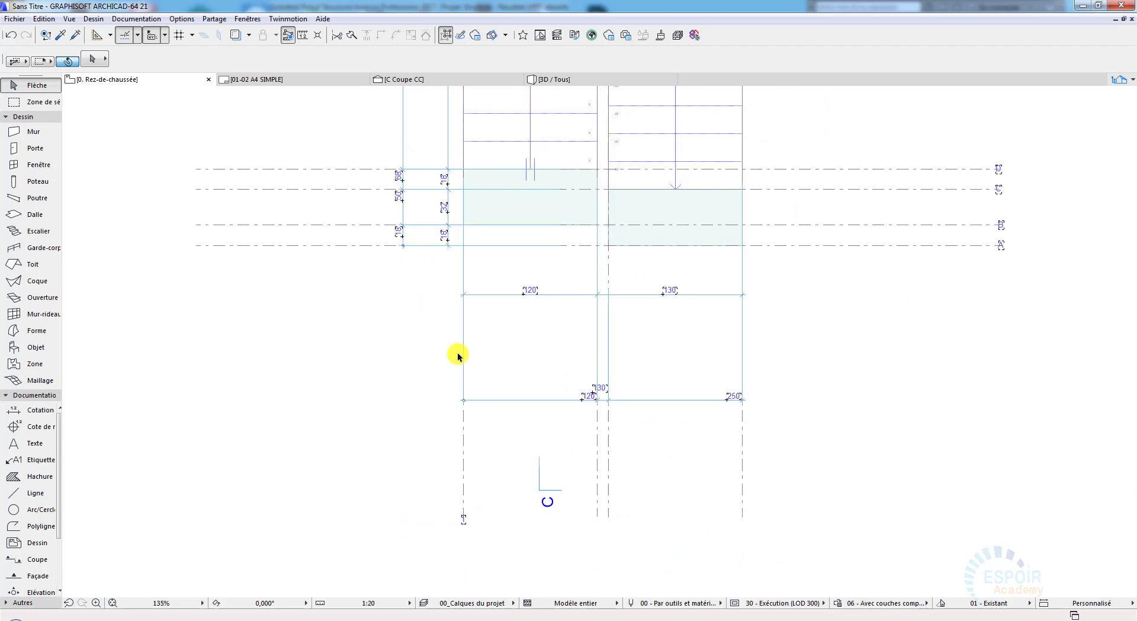
scroll(458, 412, "down", 1)
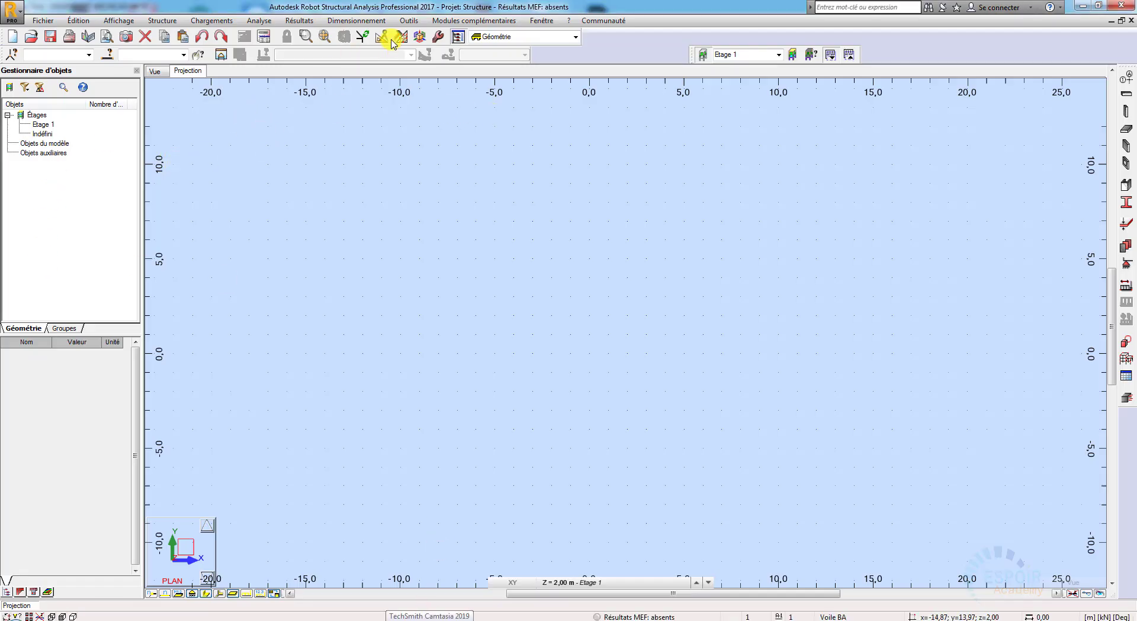
Step: In Robot Structural Analysis, set the job's reinforced concrete design code to BAEL 91 mod. 99 and choose the geotechnical code
left_click(409, 20)
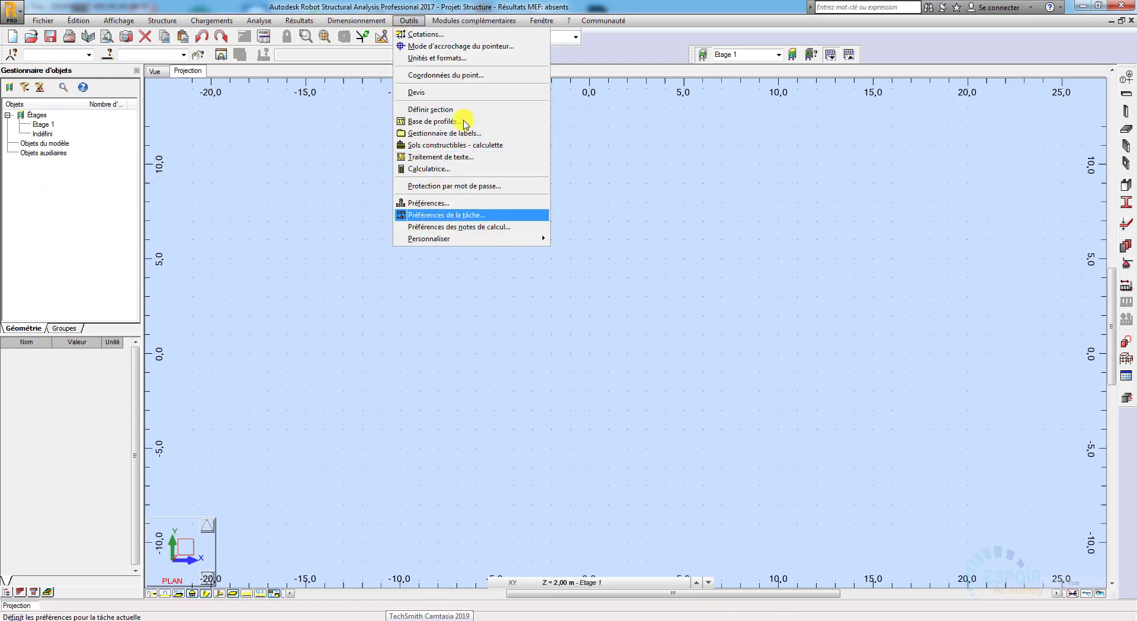
left_click(457, 215)
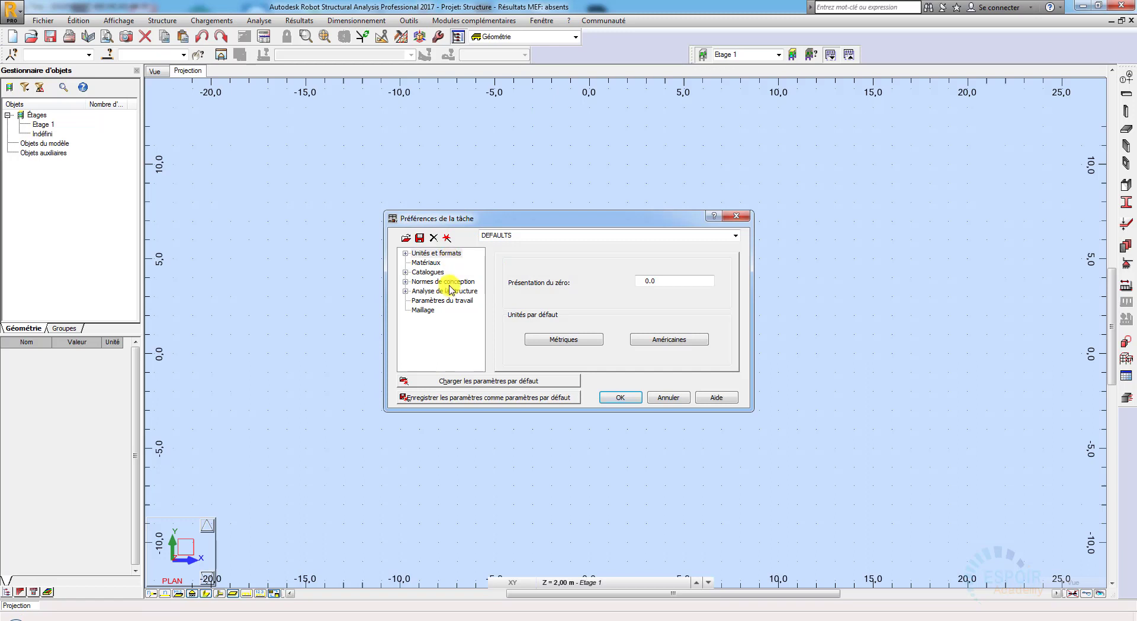
left_click(450, 282)
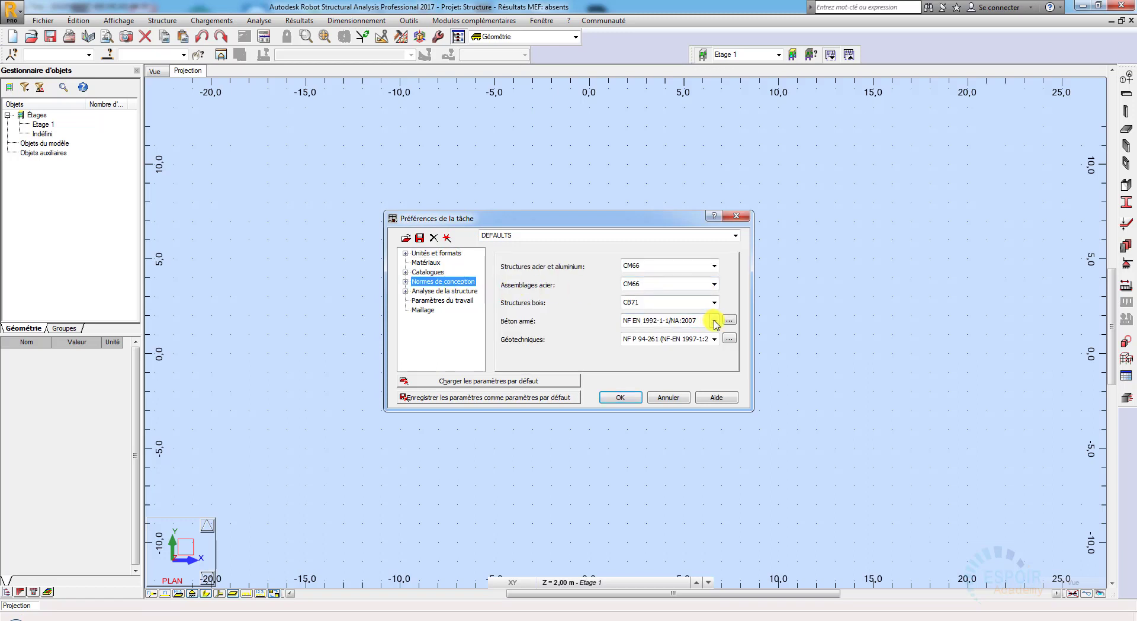
left_click(715, 323)
left_click(666, 350)
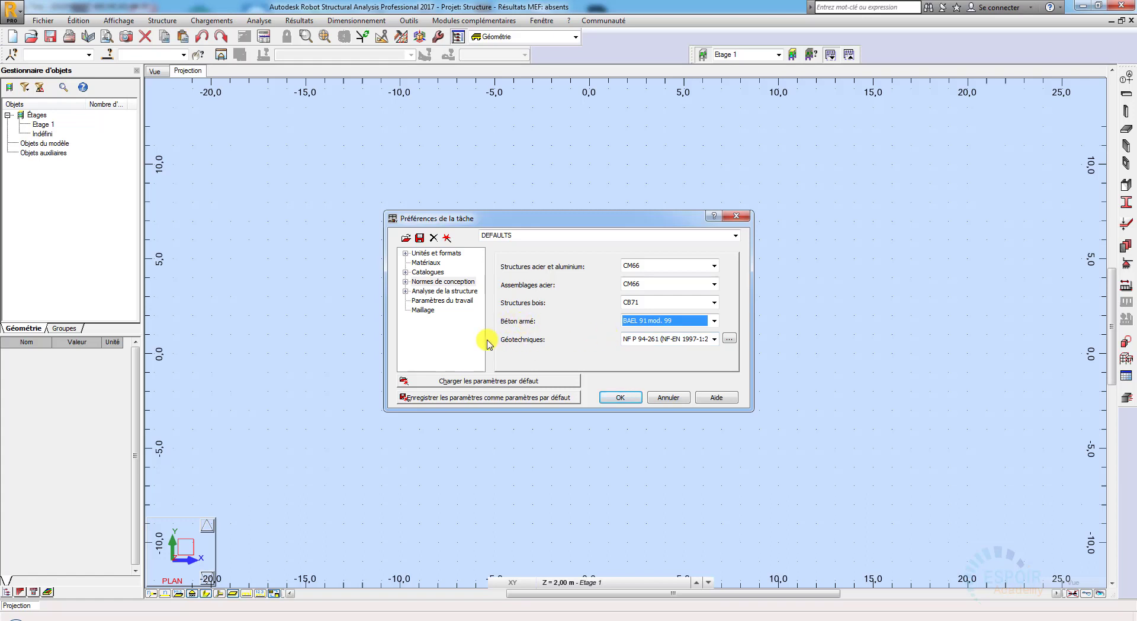
left_click(714, 340)
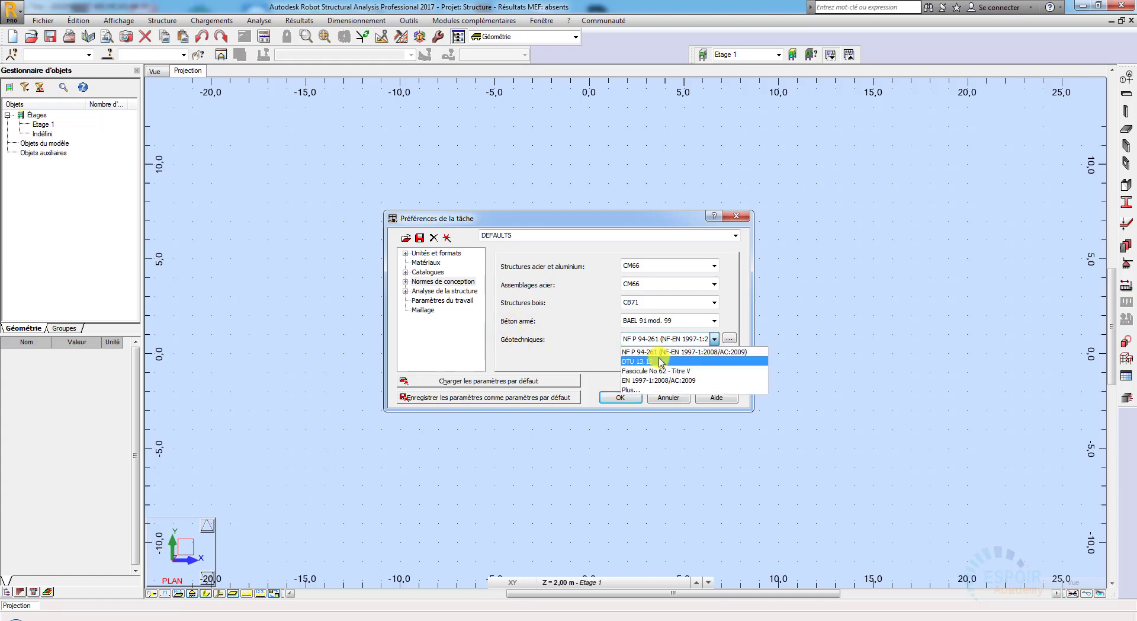
left_click(652, 352)
Step: Set the default meshing for all panels to Normal and apply the job preferences
left_click(425, 311)
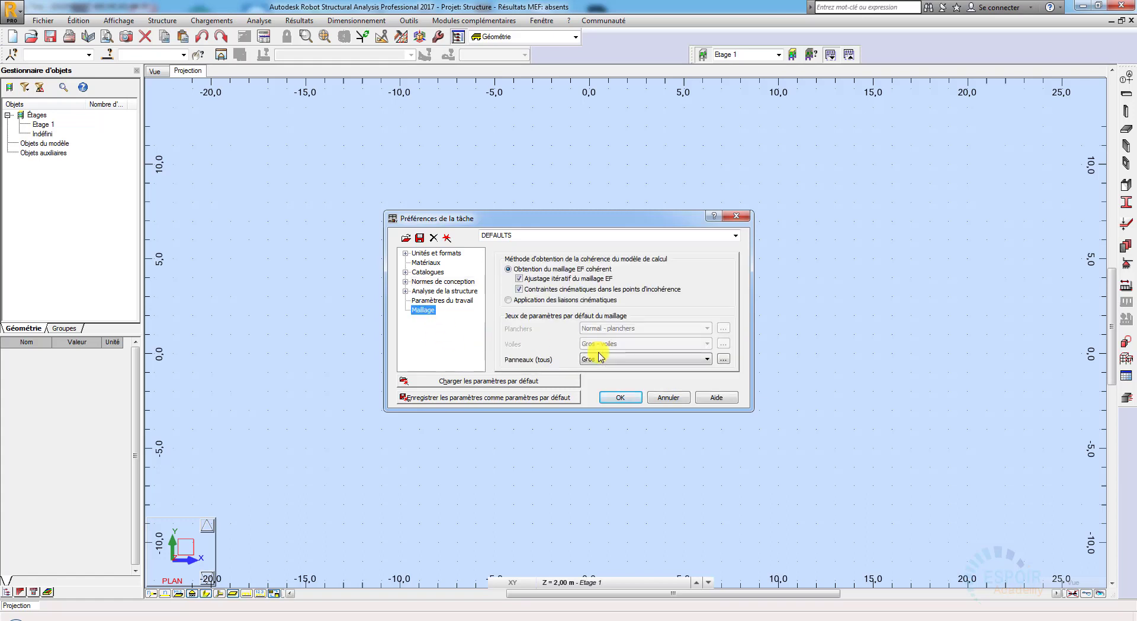
left_click(602, 359)
left_click(592, 376)
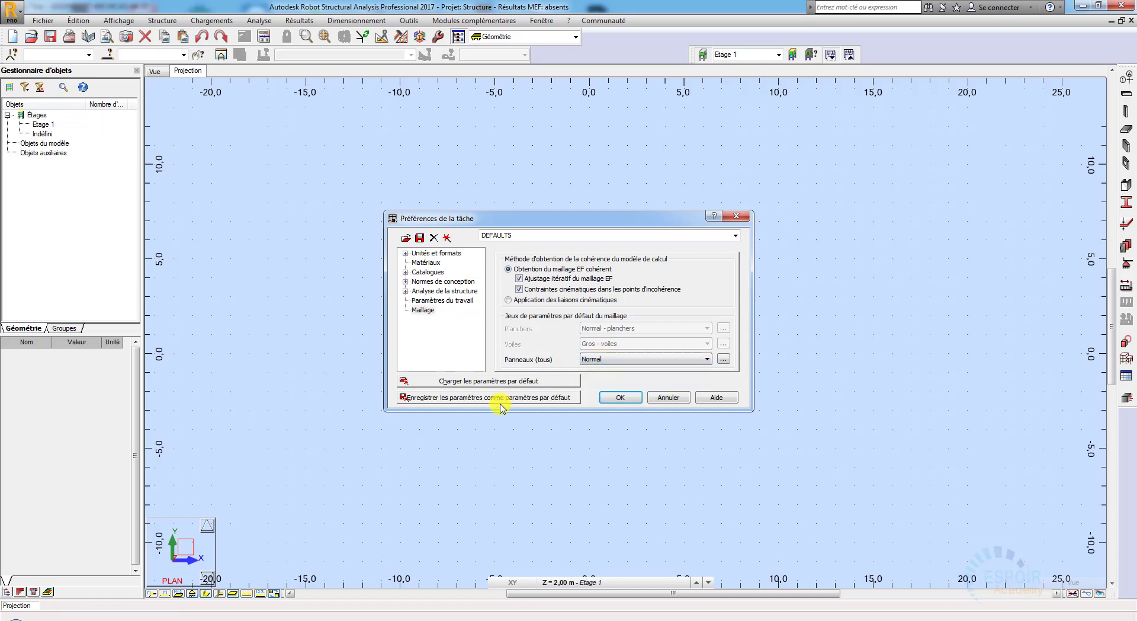
left_click(629, 400)
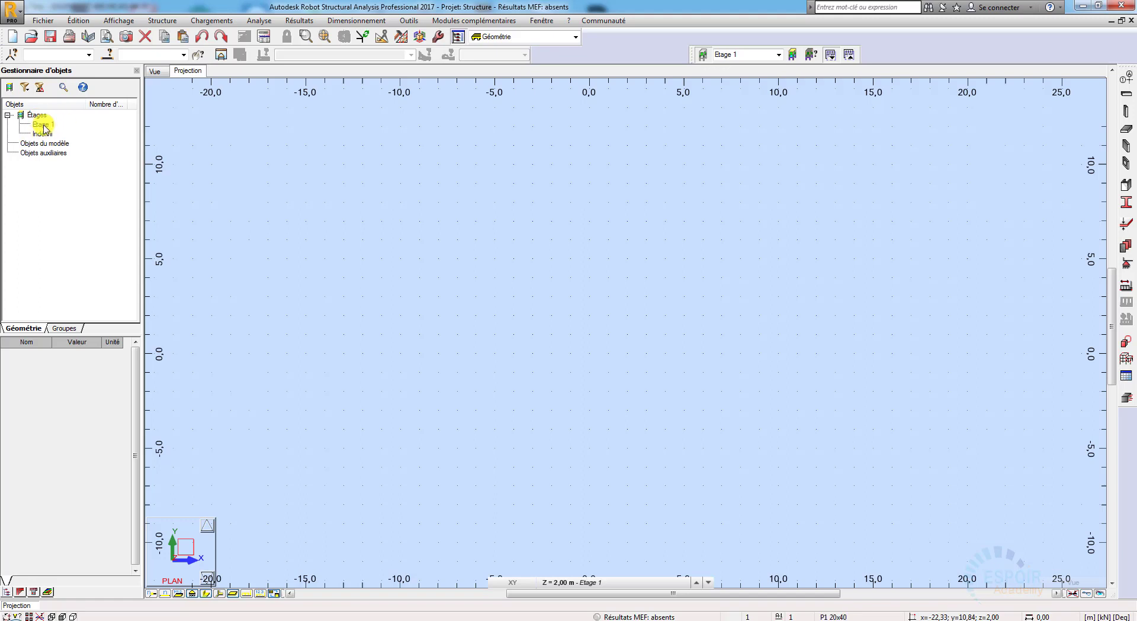
Step: Delete the storey Etage 1 from the project's object list
left_click(42, 125)
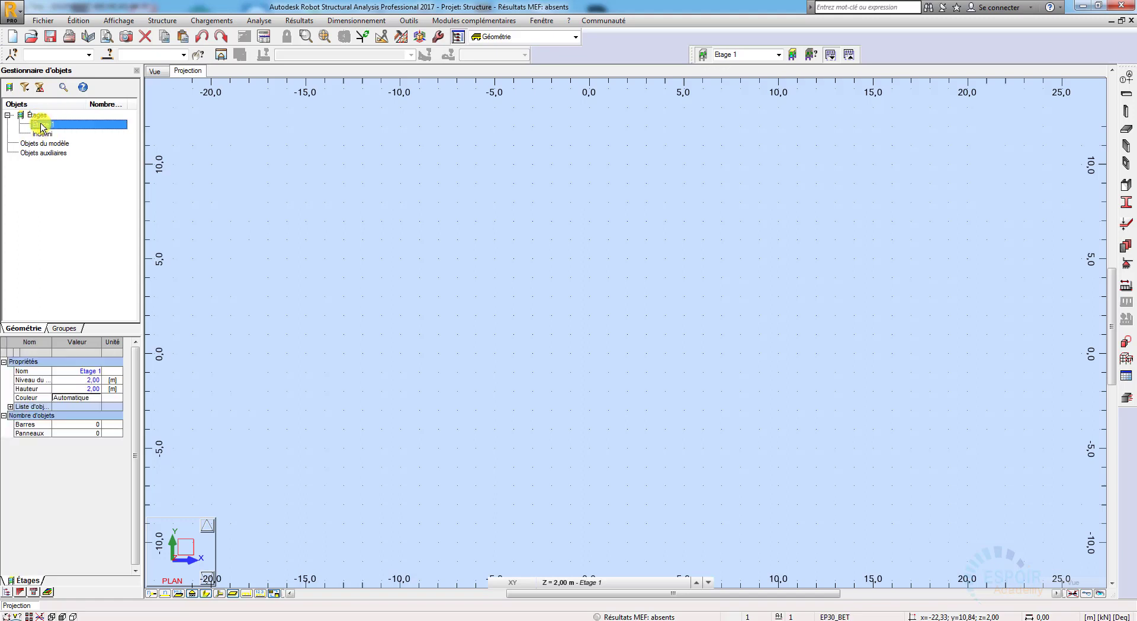
right_click(55, 126)
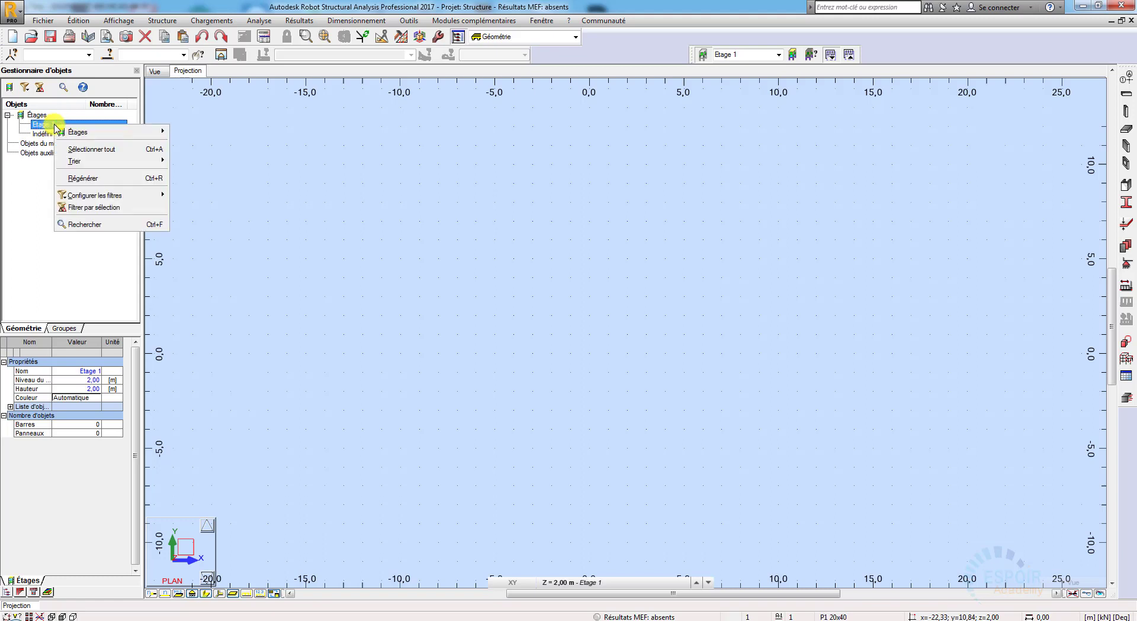
mouse_move(156, 132)
left_click(204, 191)
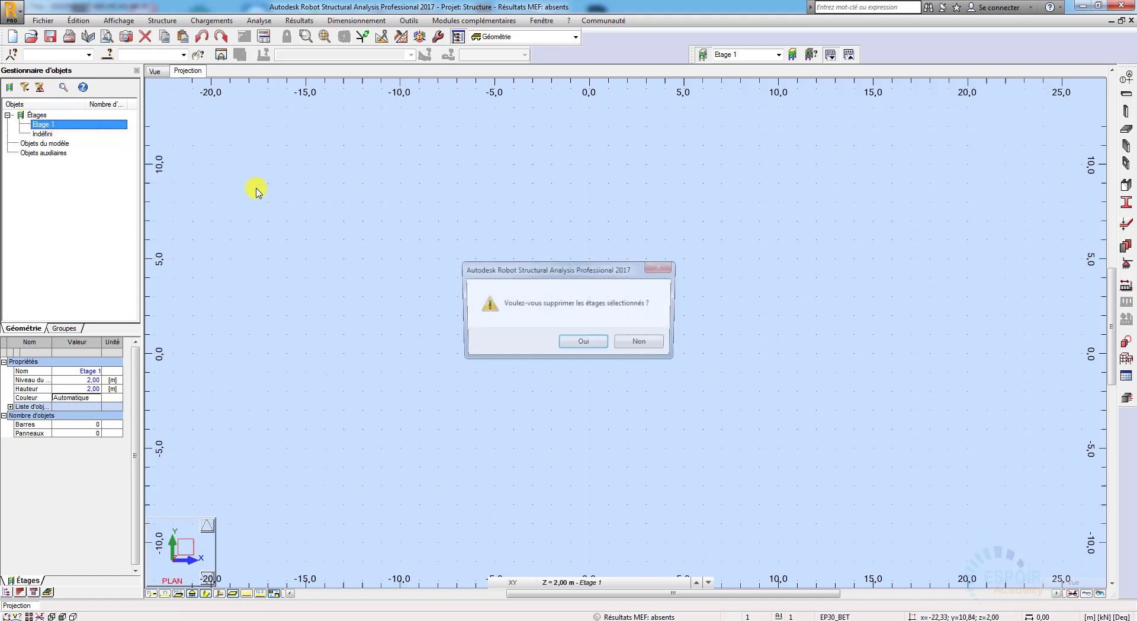
left_click(586, 340)
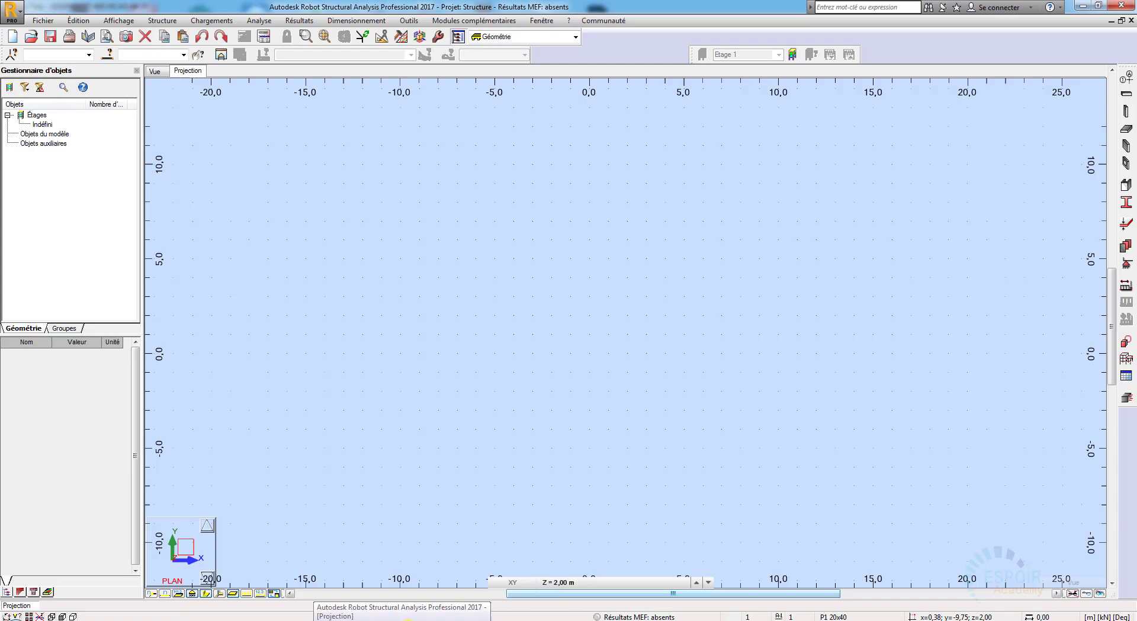
Step: Check the axis spacing in the ArchiCAD plan and add Cartesian X construction lines at 0.00 and 1.20 m in Robot Structural Analysis
left_click(415, 619)
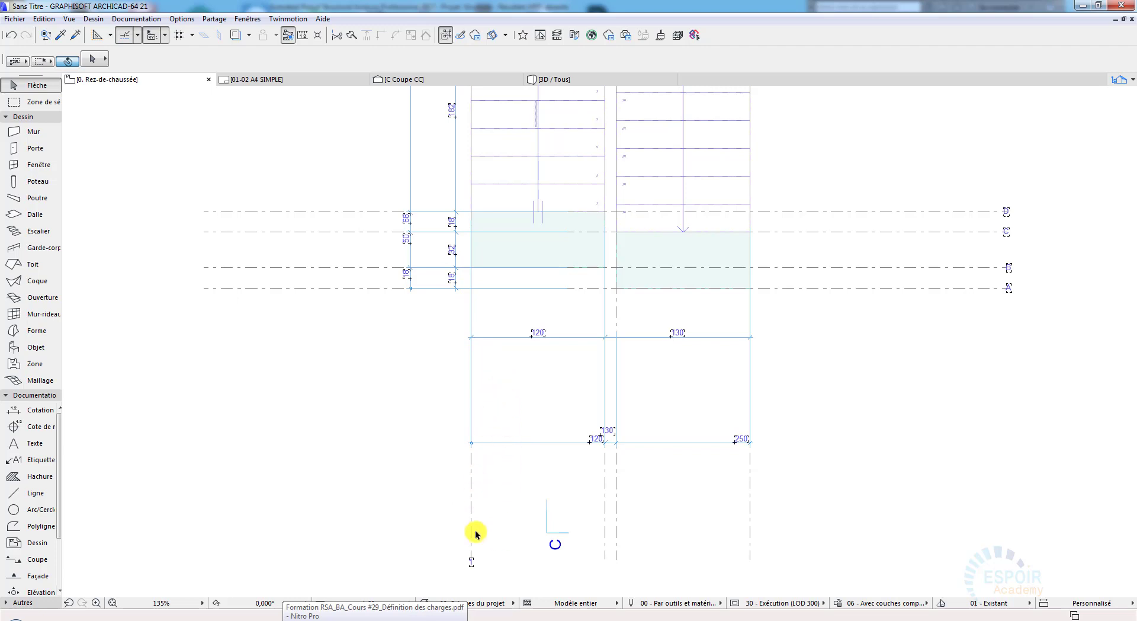
scroll(472, 449, "up", 1)
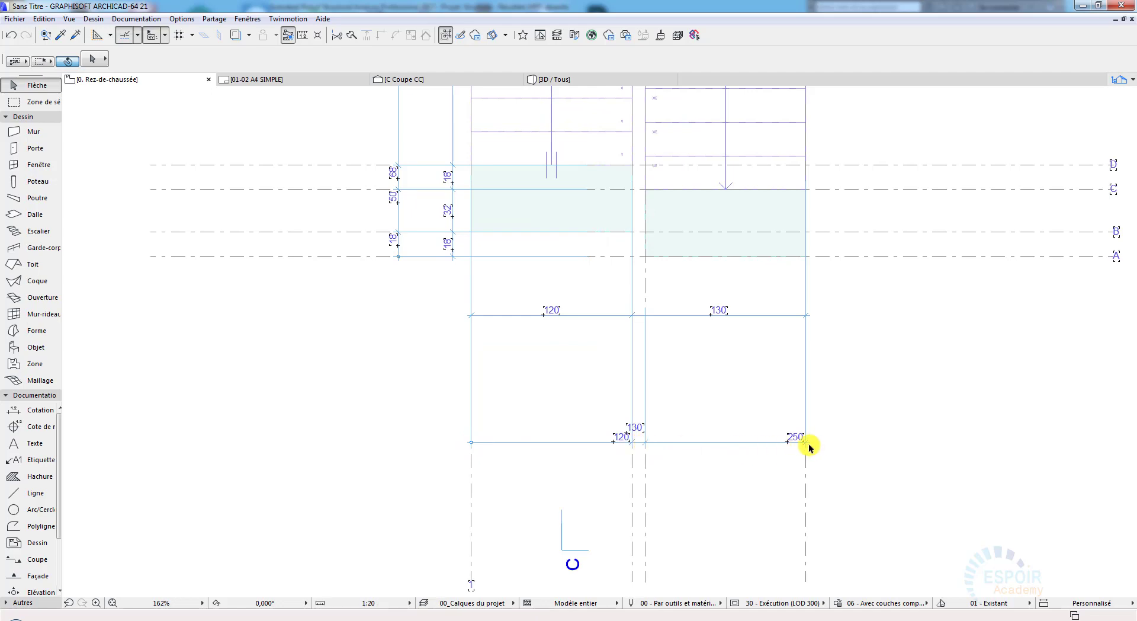
left_click(407, 620)
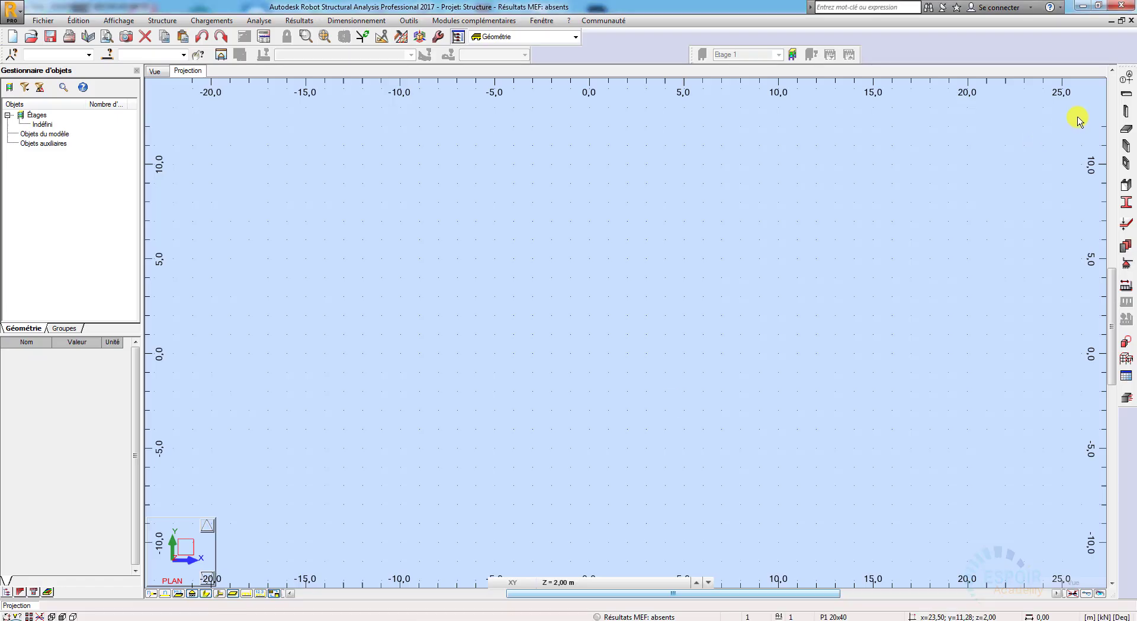
left_click(1125, 77)
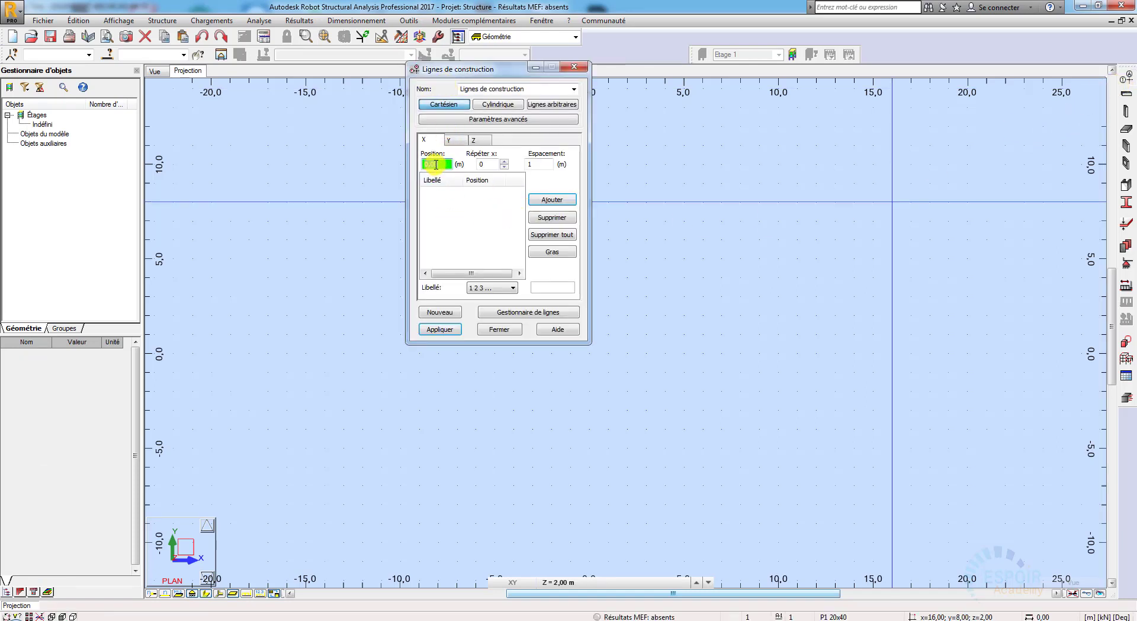
left_click(552, 200)
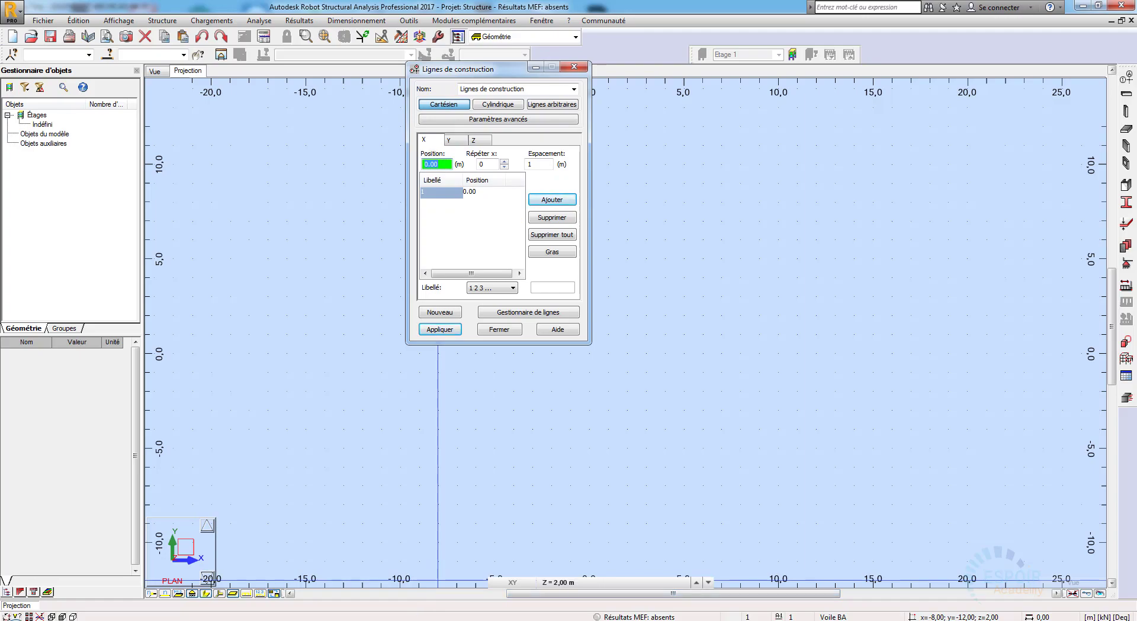
left_click(413, 619)
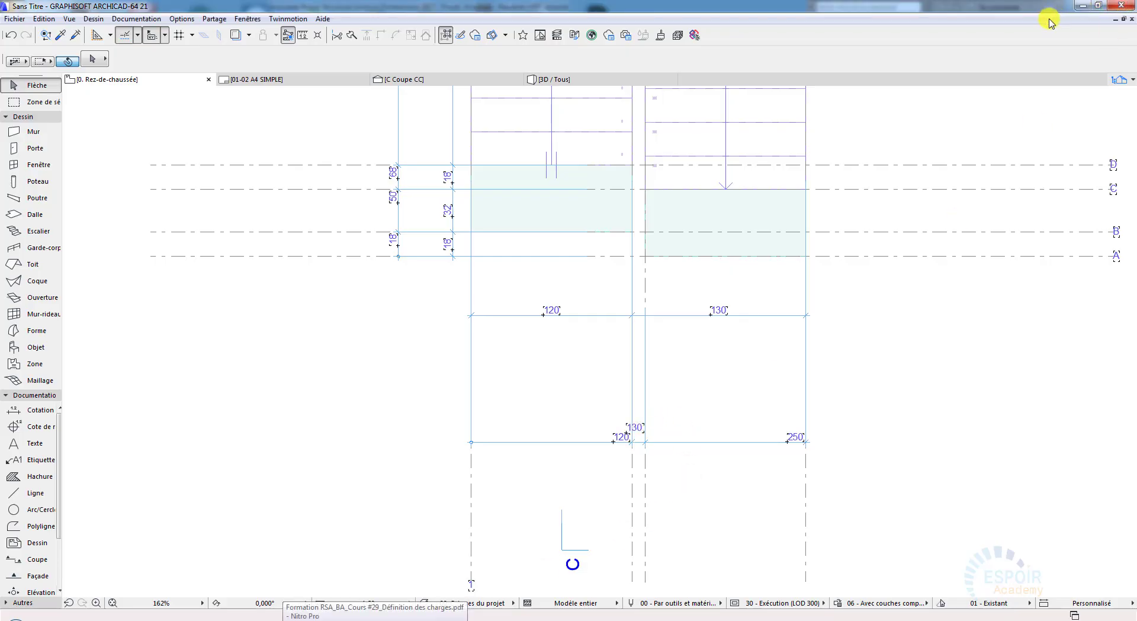
left_click(413, 619)
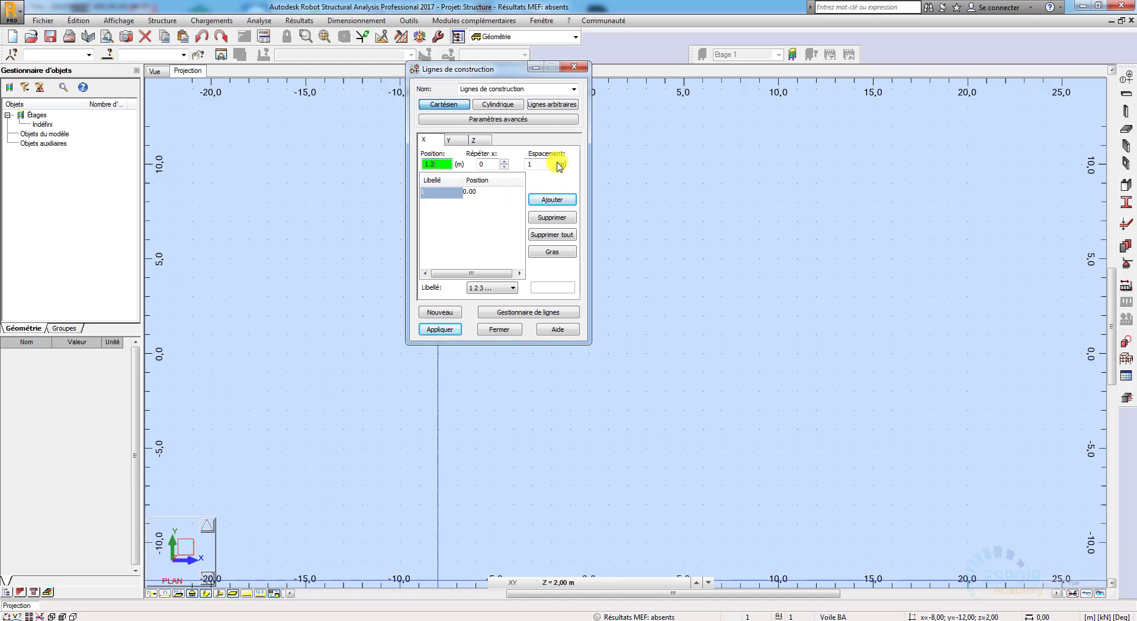
left_click(552, 199)
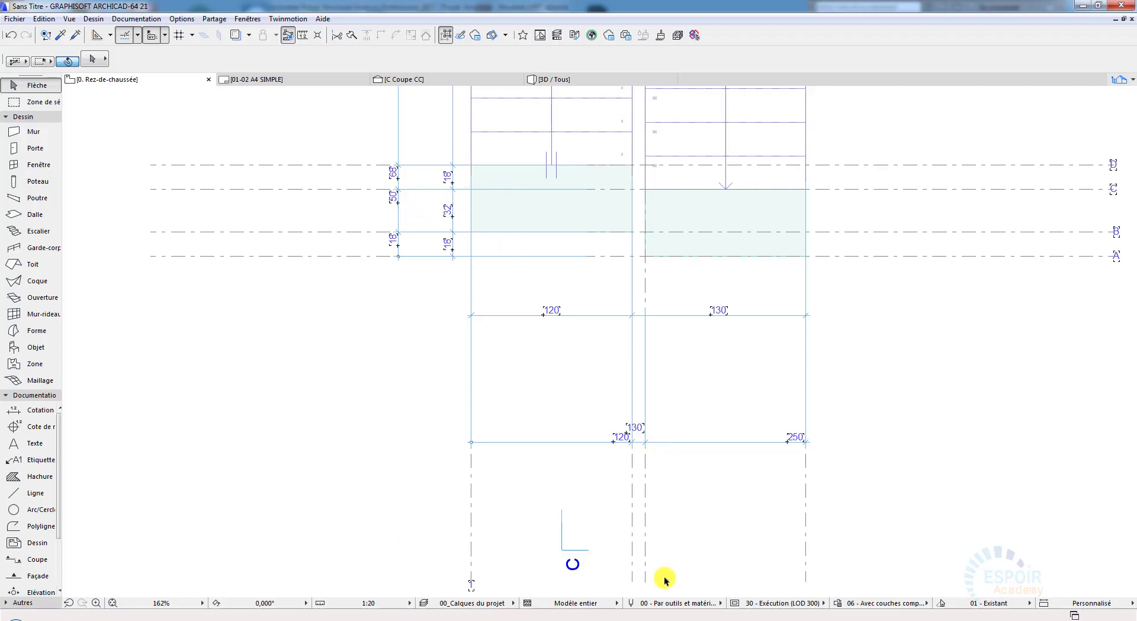
Step: Add X construction lines at 1.30 and 2.50 m in Robot Structural Analysis, following the cumulative dimensions of the ArchiCAD plan
middle_click_drag(644, 555, 642, 513)
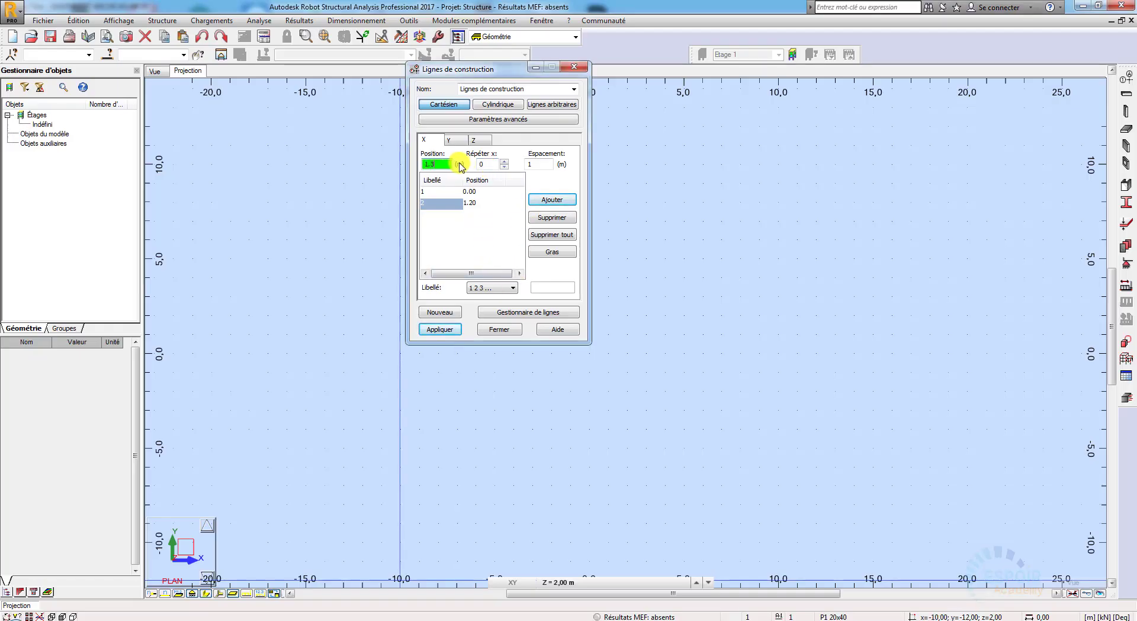
left_click(565, 201)
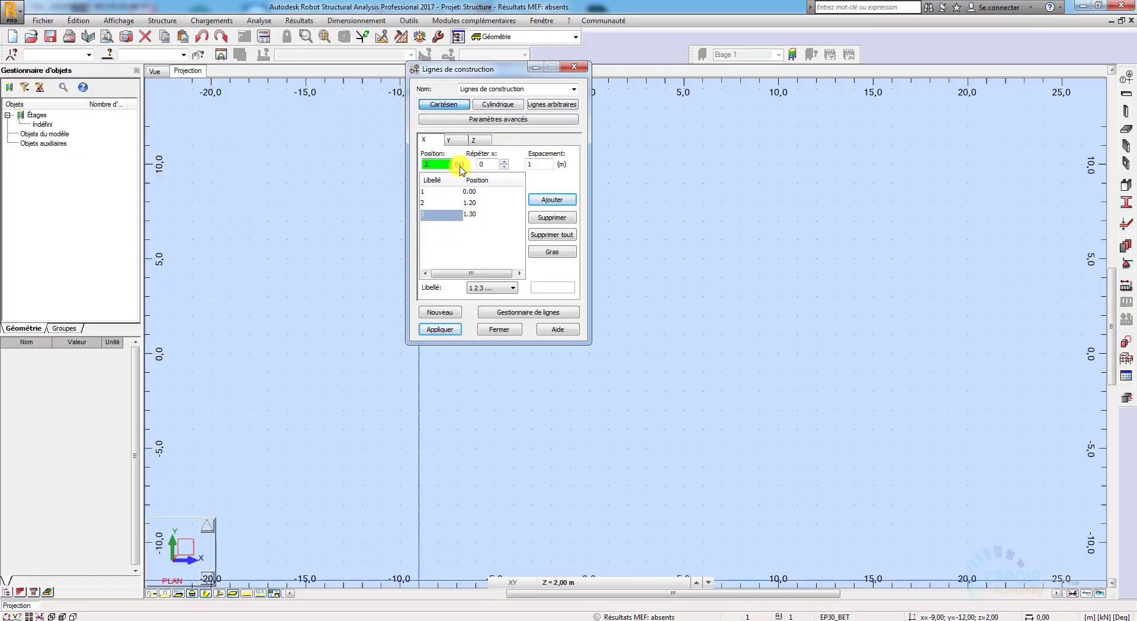
left_click(553, 200)
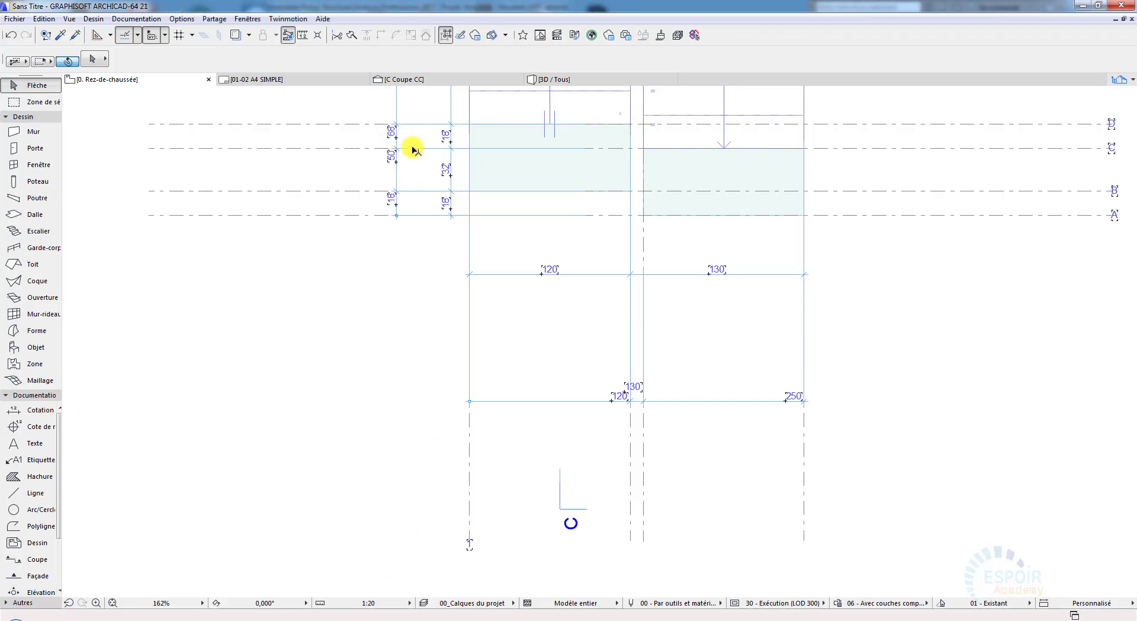
Step: Add Cartesian Y construction lines at 0.00 and 0.18 m in Robot Structural Analysis, following the cumulative dimensions of the ArchiCAD plan
middle_click_drag(419, 289, 432, 356)
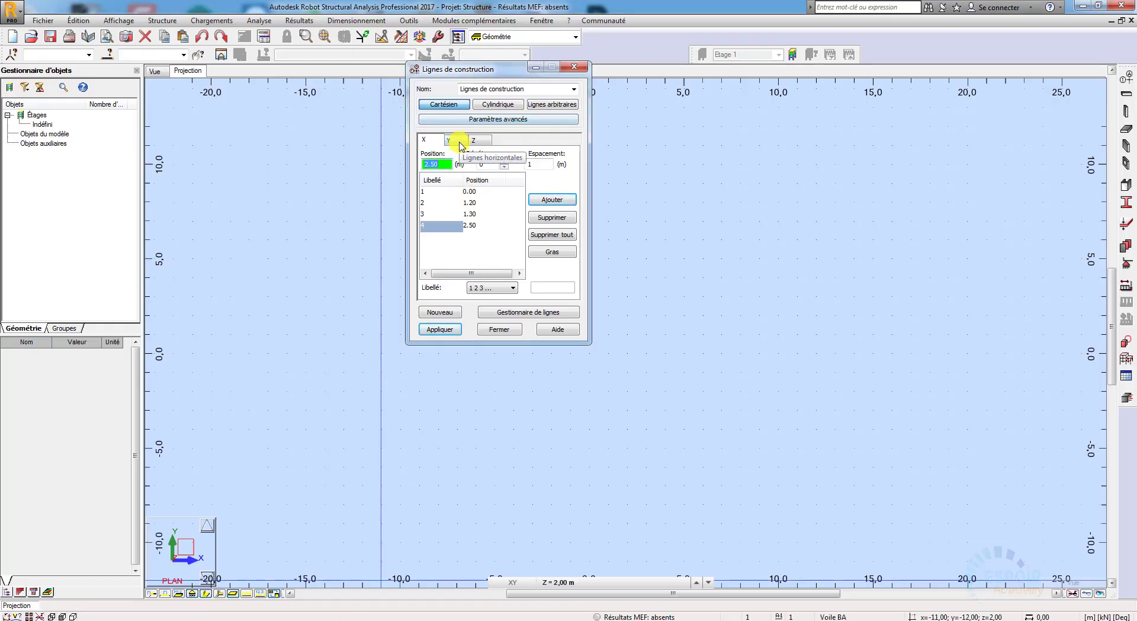
left_click(455, 140)
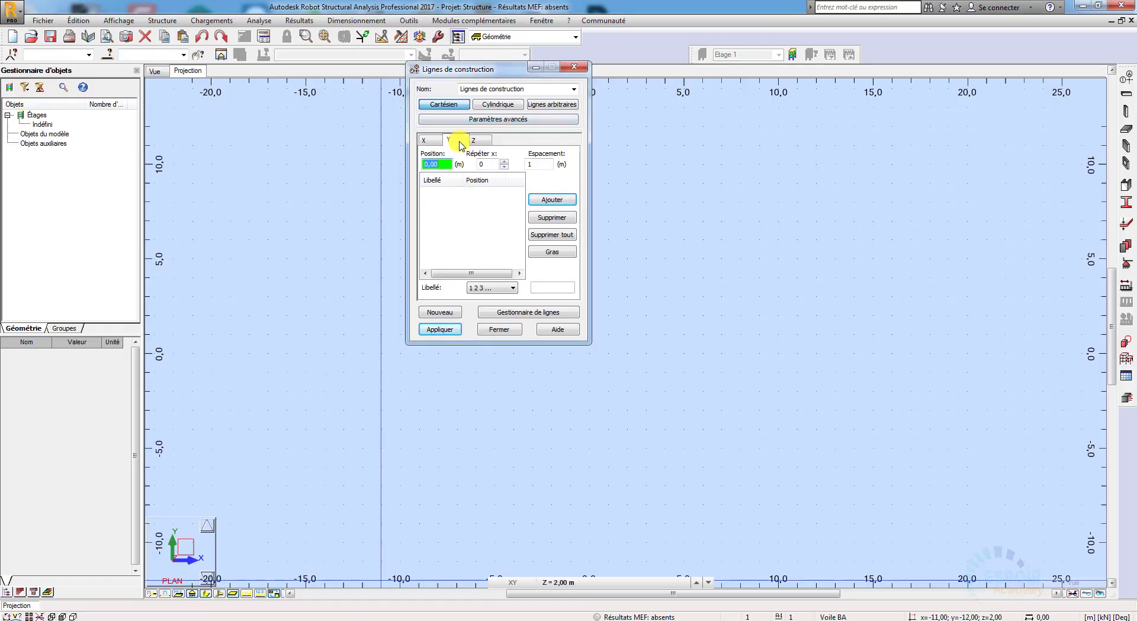
left_click(551, 200)
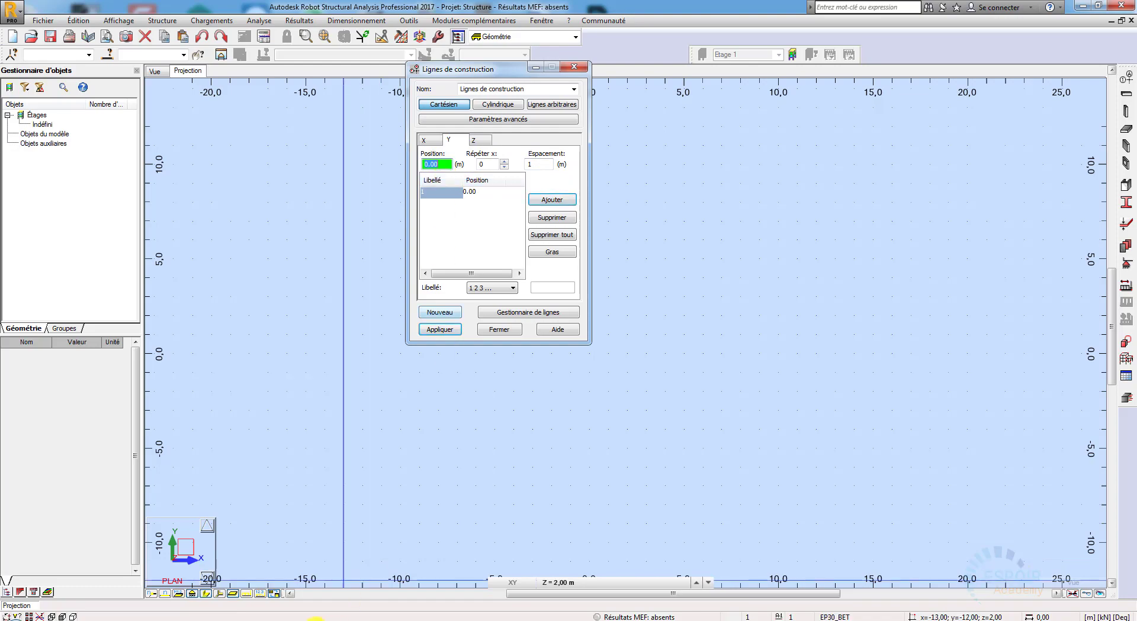
left_click(344, 620)
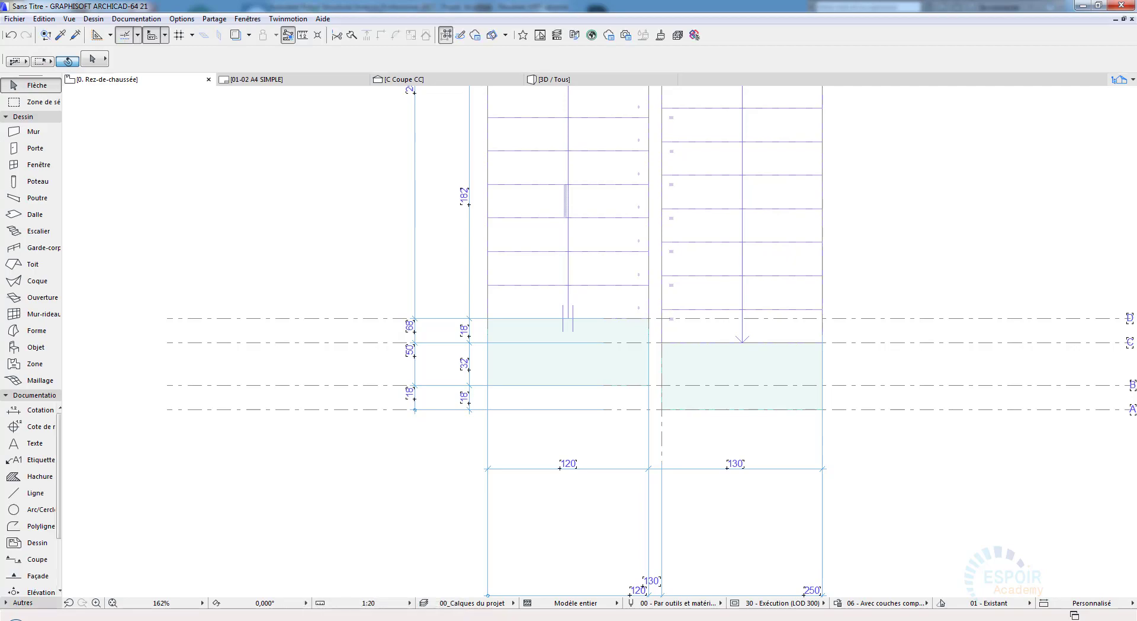
left_click(379, 620)
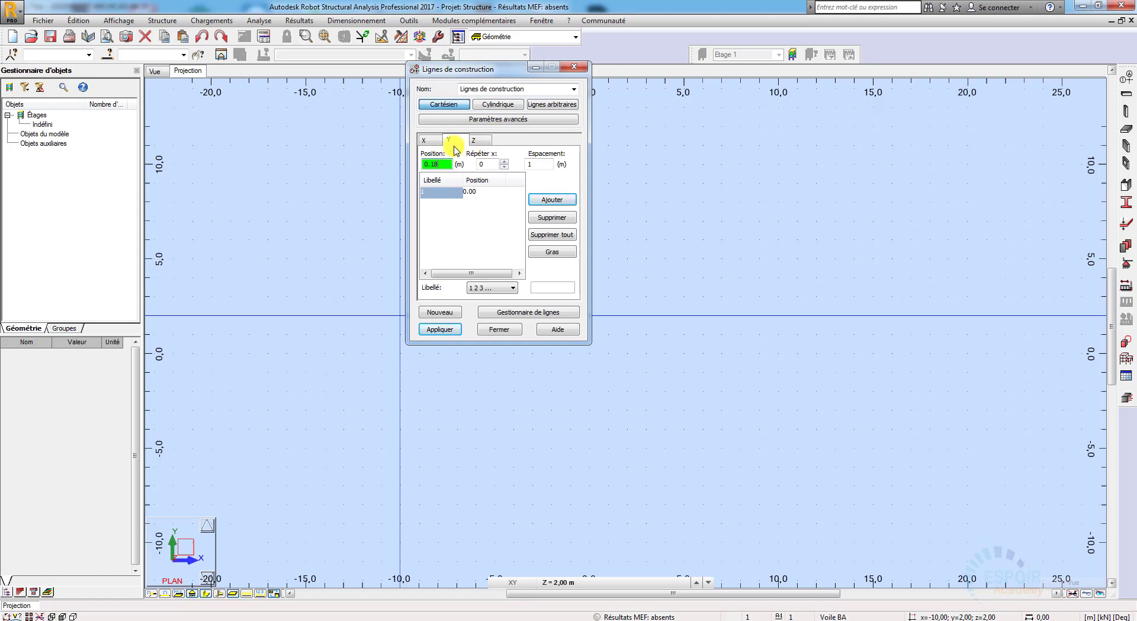
left_click(553, 200)
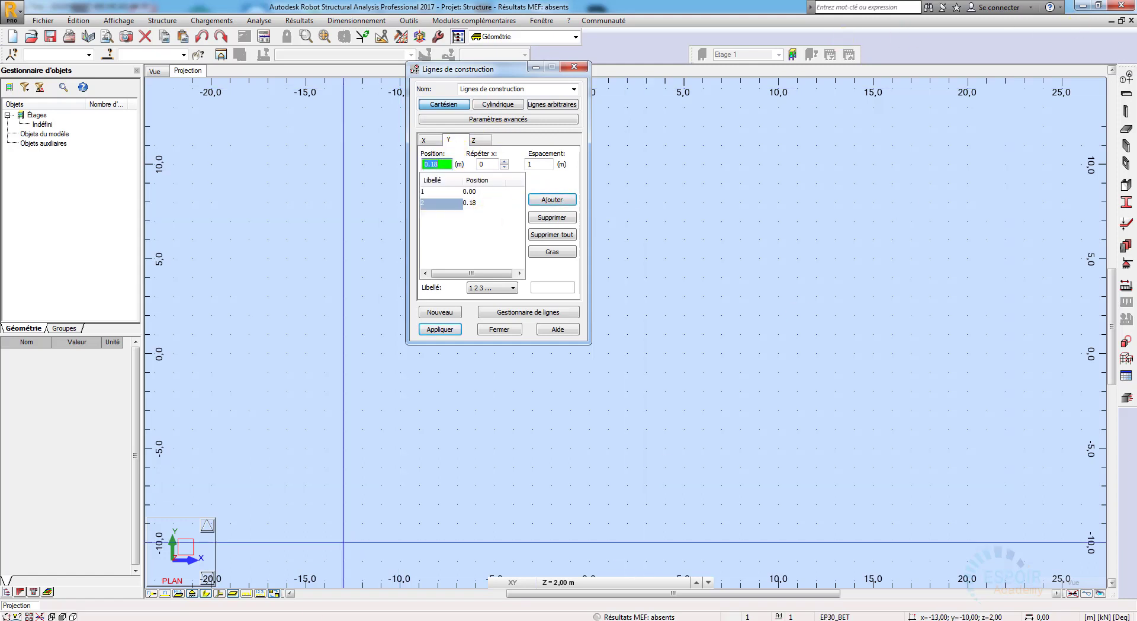
Step: Add Y construction lines at 0.50 and 0.68 m in Robot Structural Analysis
left_click(325, 620)
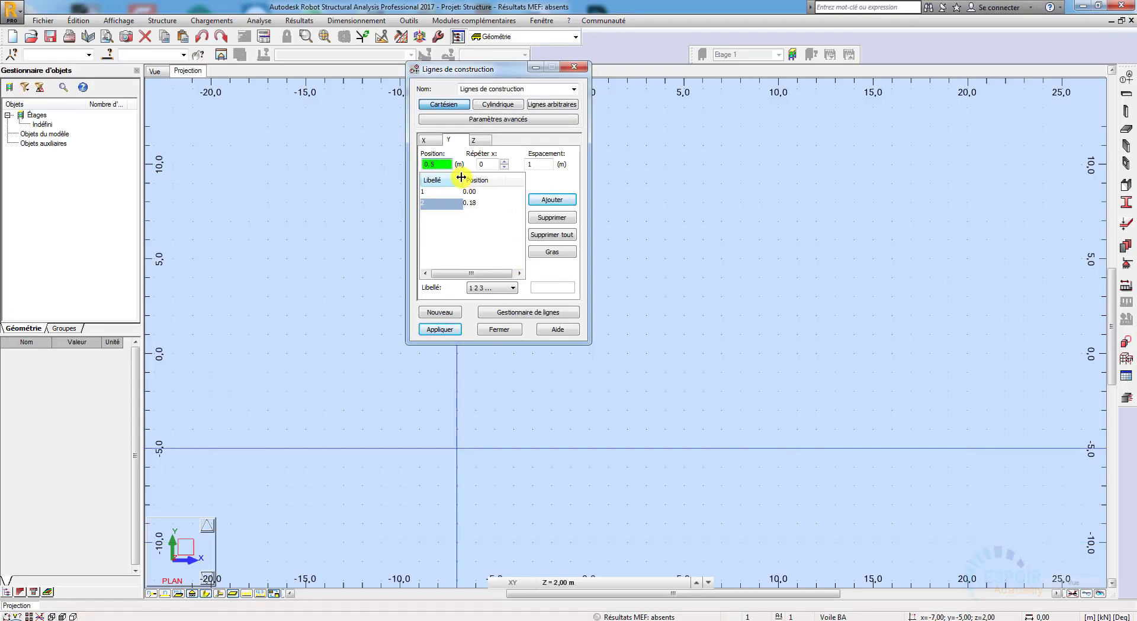
left_click(541, 200)
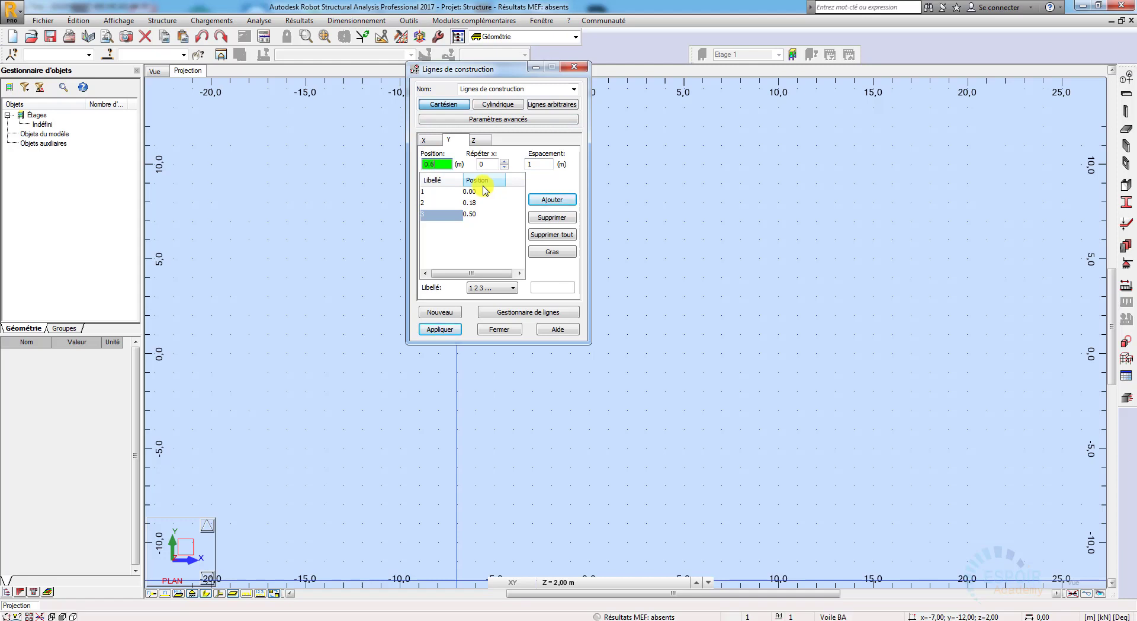
left_click(552, 199)
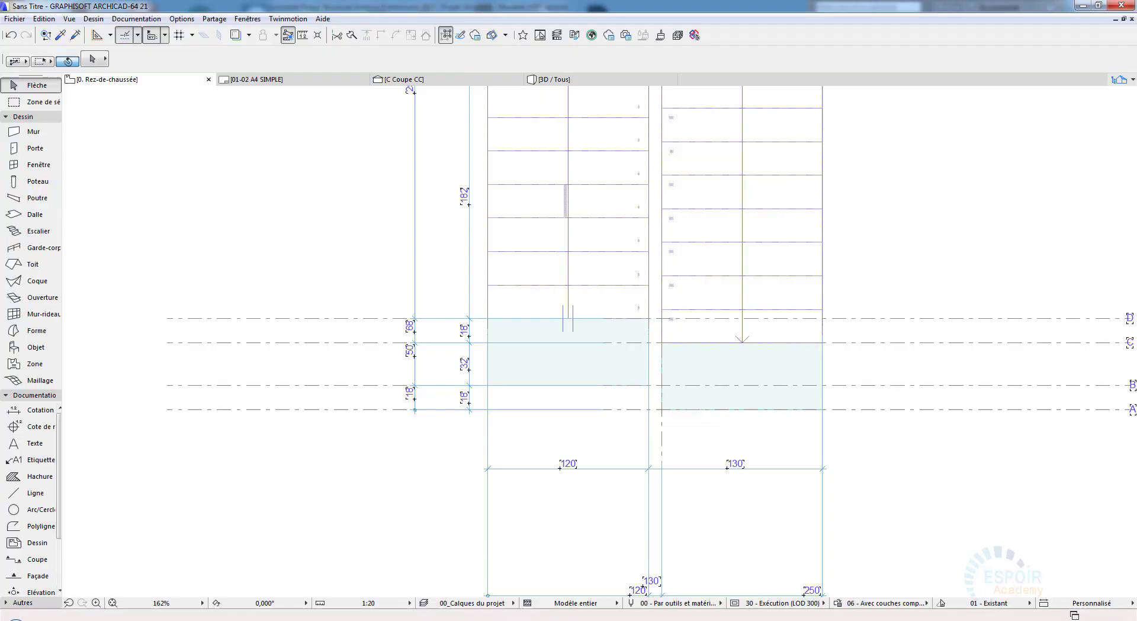
Step: Add a Y construction line at 2.50 m and enter 3.70 m as the next Y position, reading both from the ArchiCAD plan
scroll(385, 284, "up", 4)
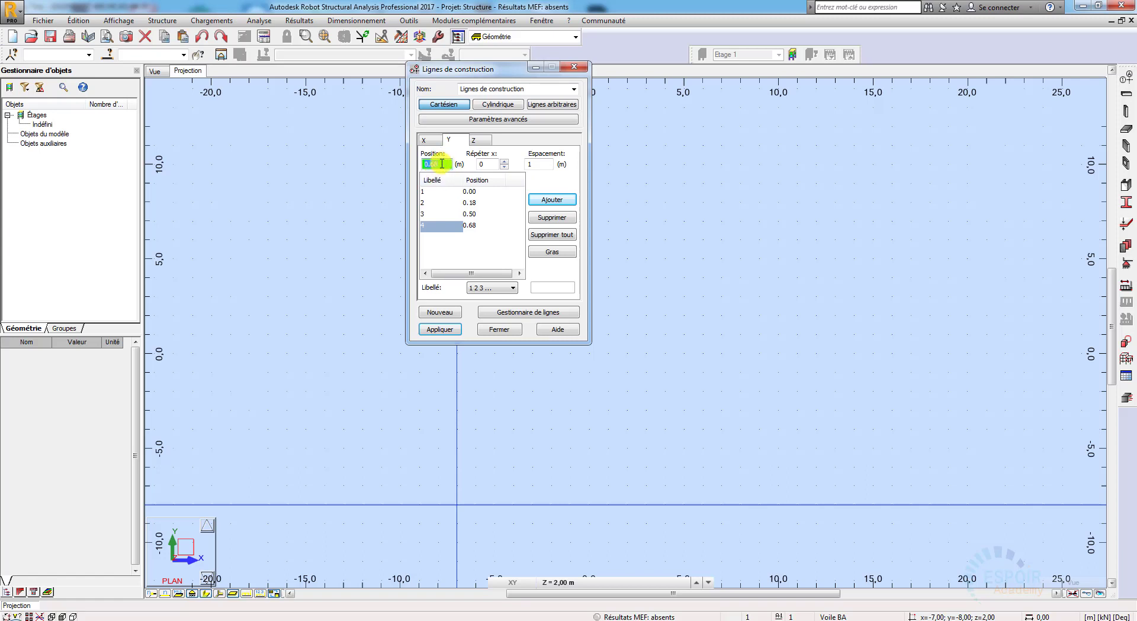
double_click(416, 167)
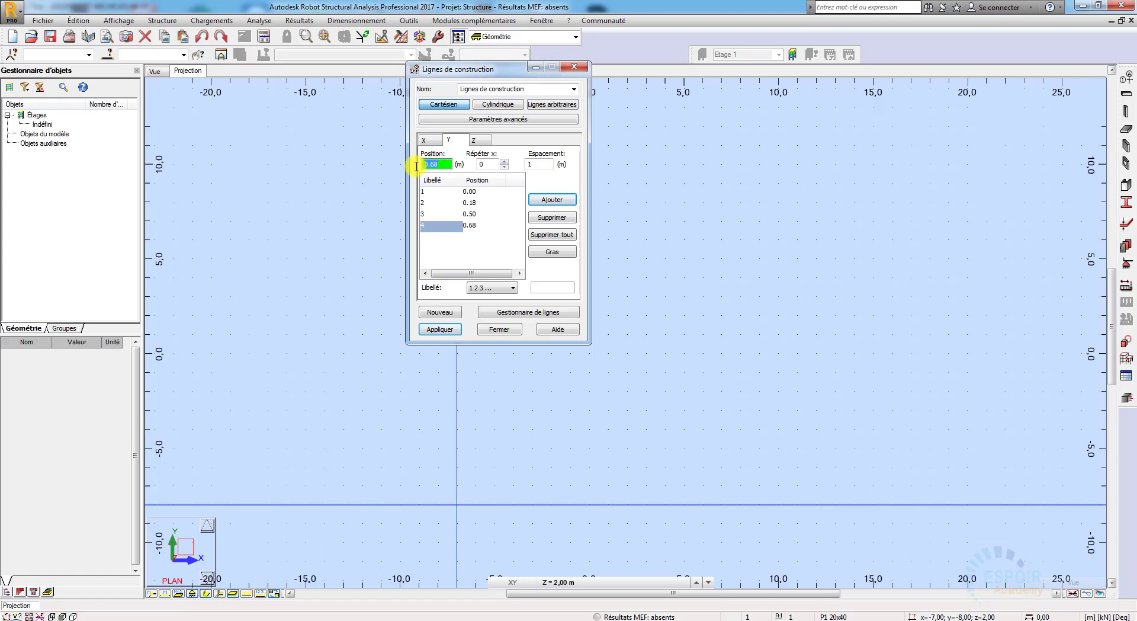
type("2.5")
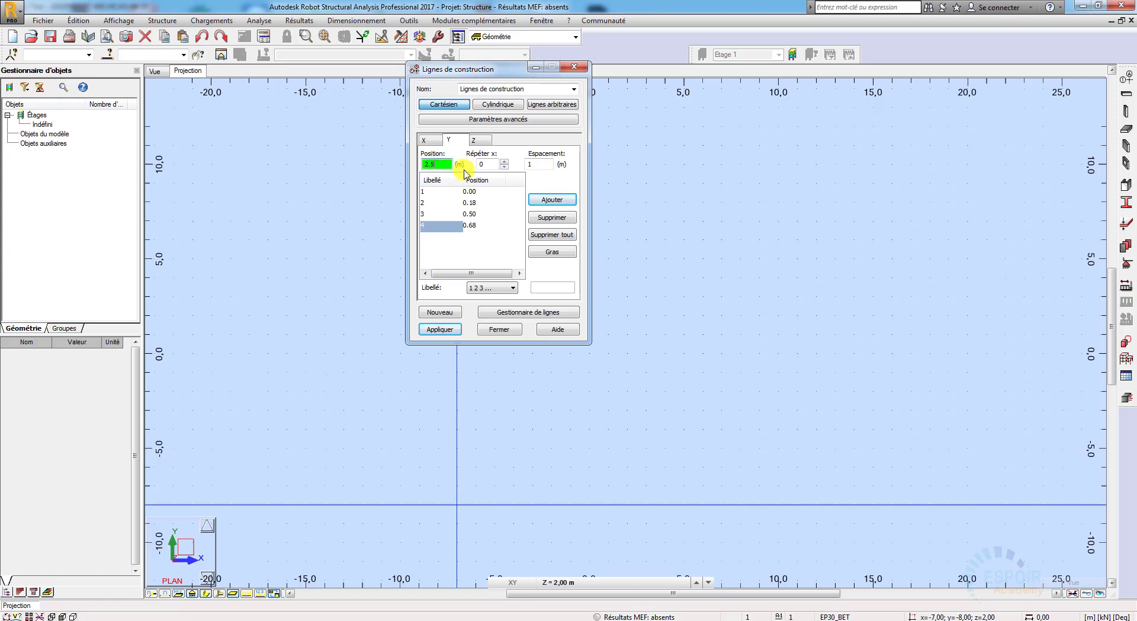
left_click(538, 203)
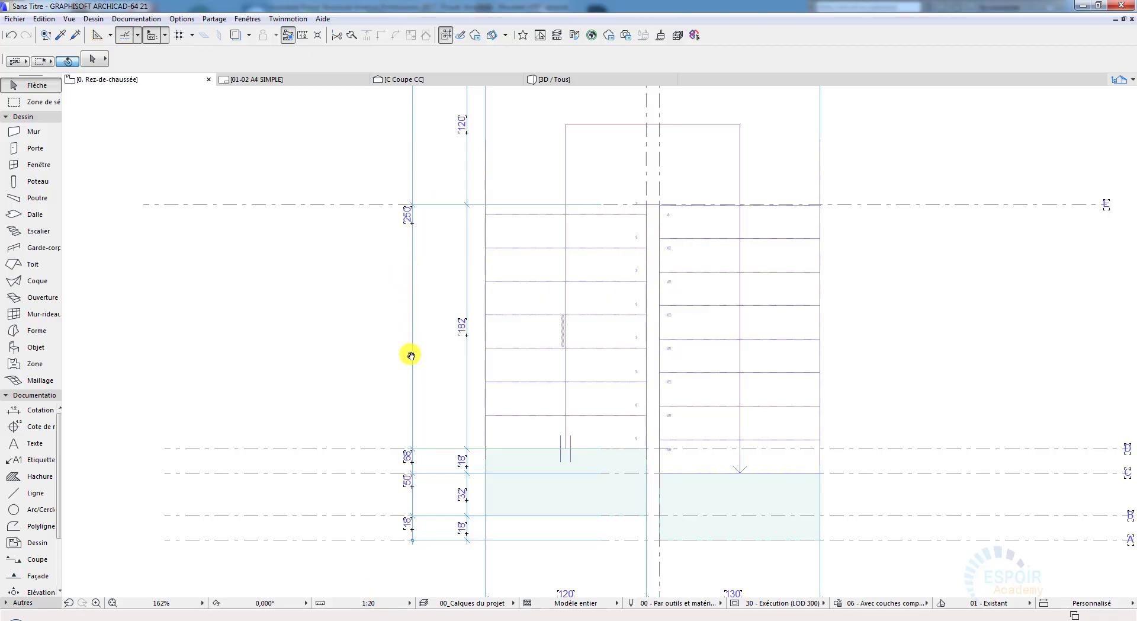
middle_click_drag(409, 353, 409, 477)
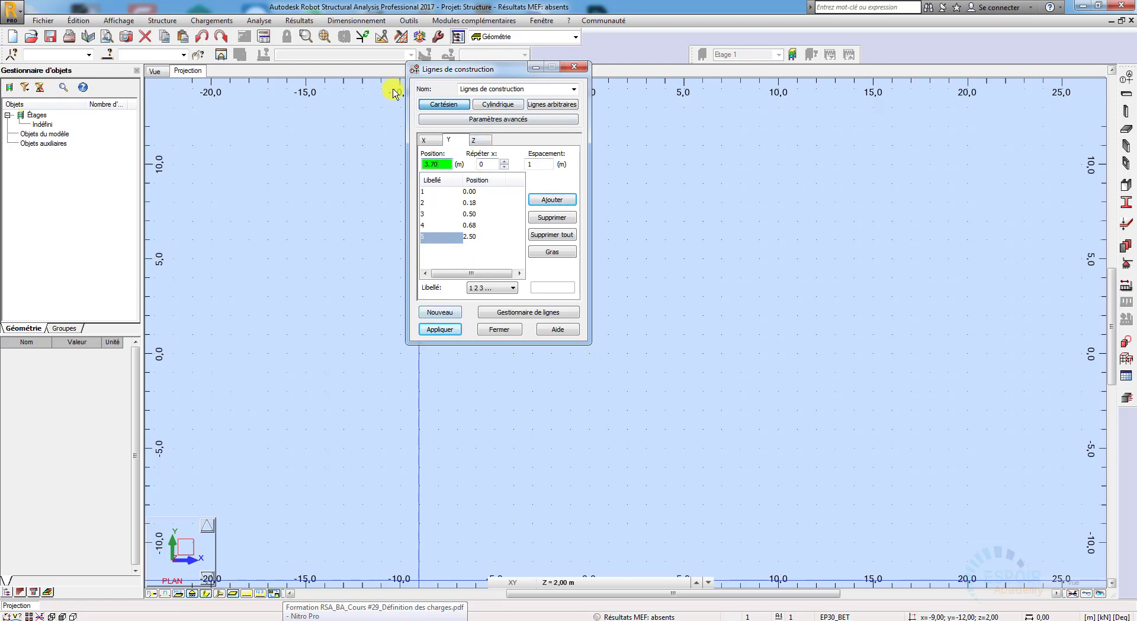
Step: Keep the 1 2 3 labels for the X lines and label the Y lines A B C, matching the axis names in the ArchiCAD plan
left_click(424, 139)
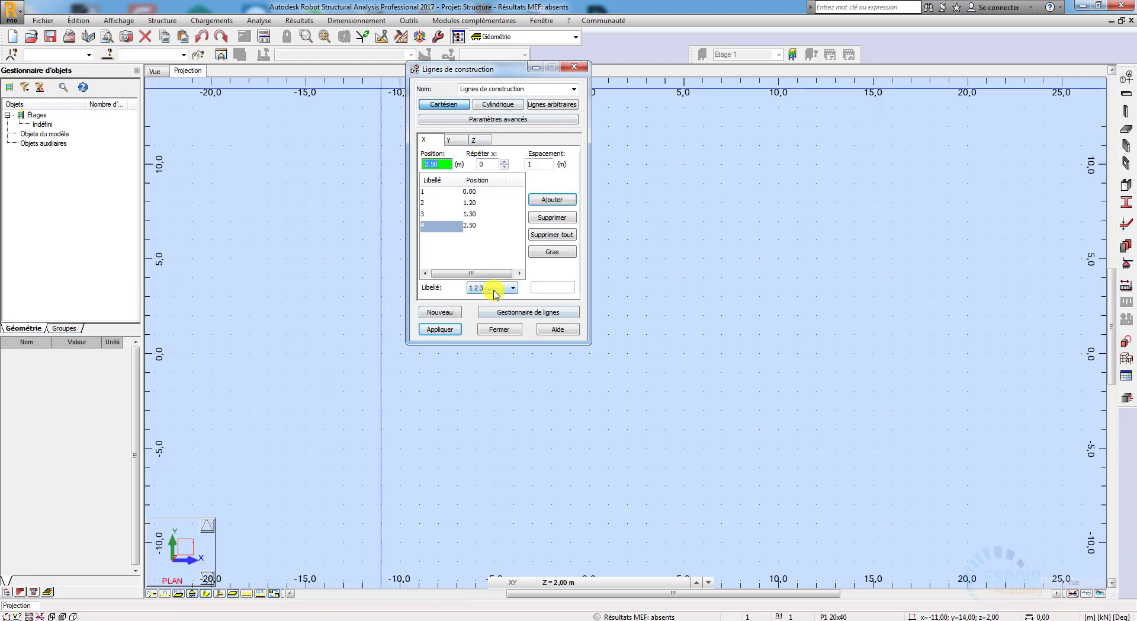
left_click(496, 290)
left_click(495, 290)
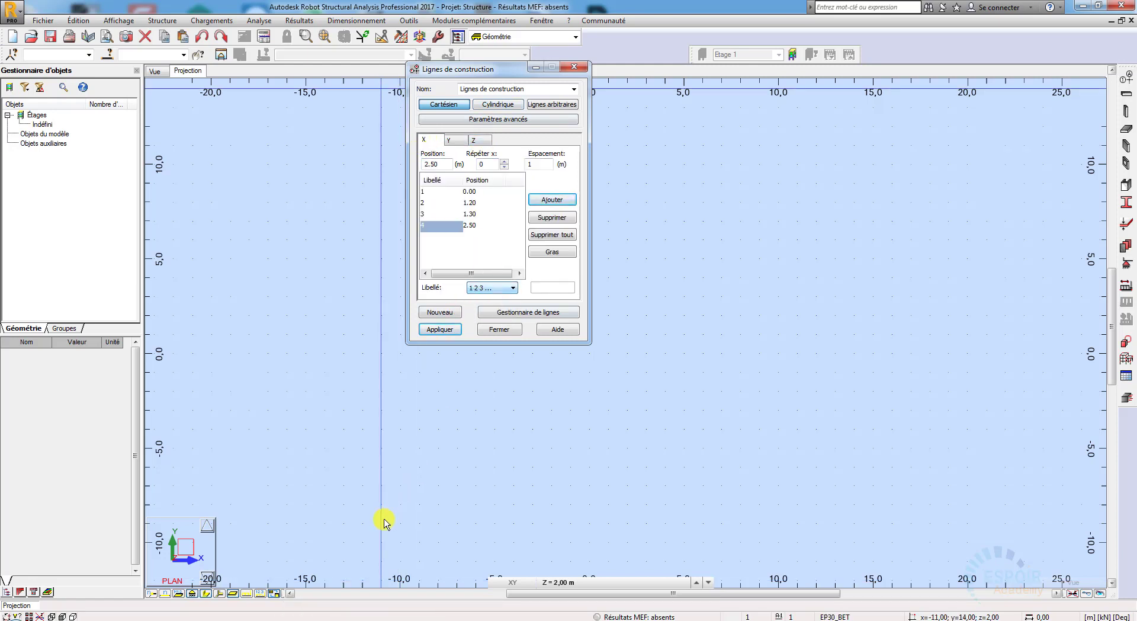
left_click(356, 619)
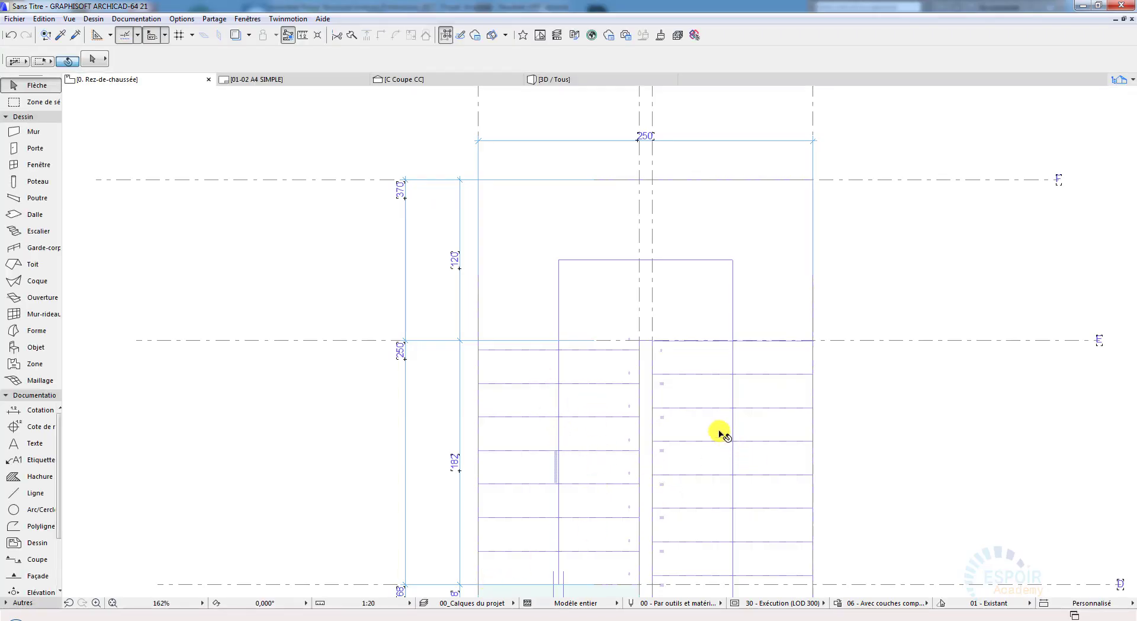
middle_click_drag(653, 396, 509, 288)
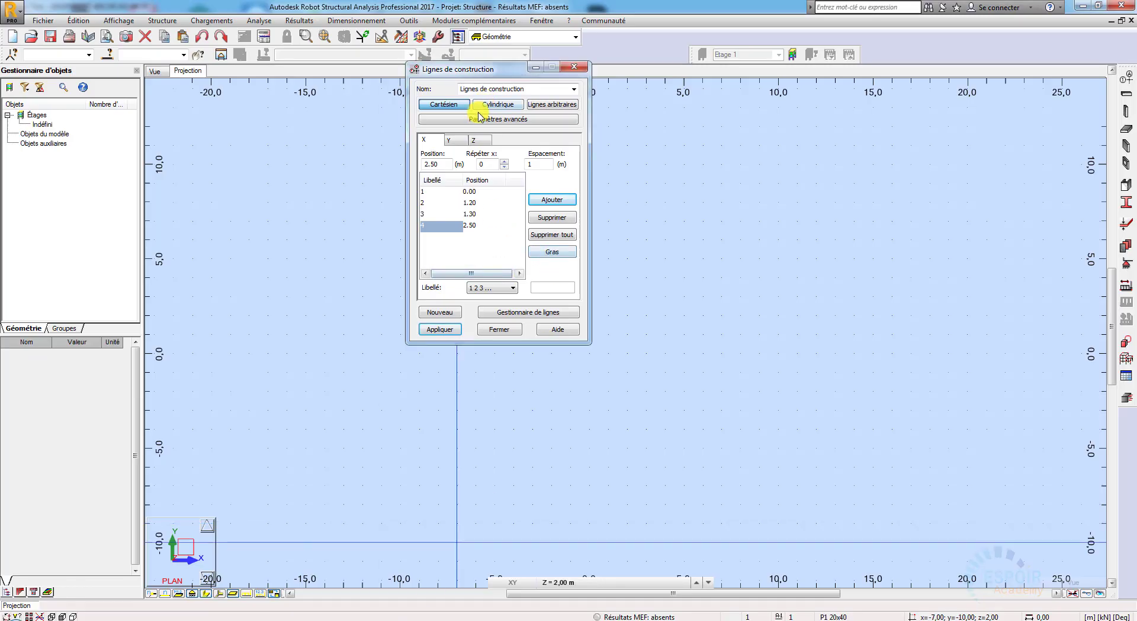
left_click(456, 140)
left_click(487, 288)
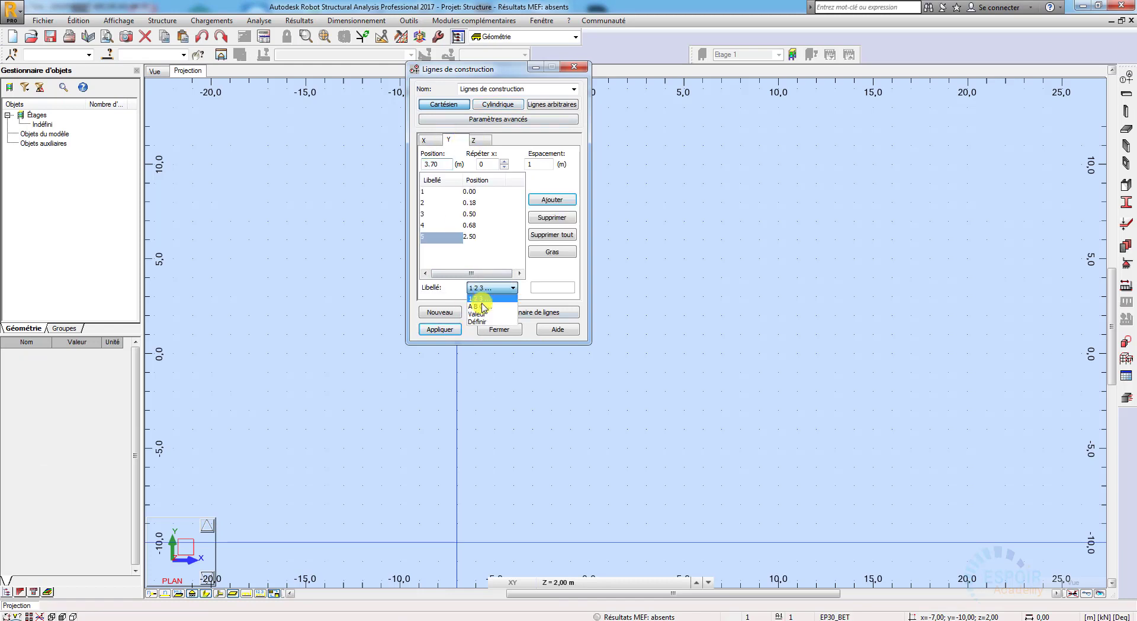
left_click(482, 306)
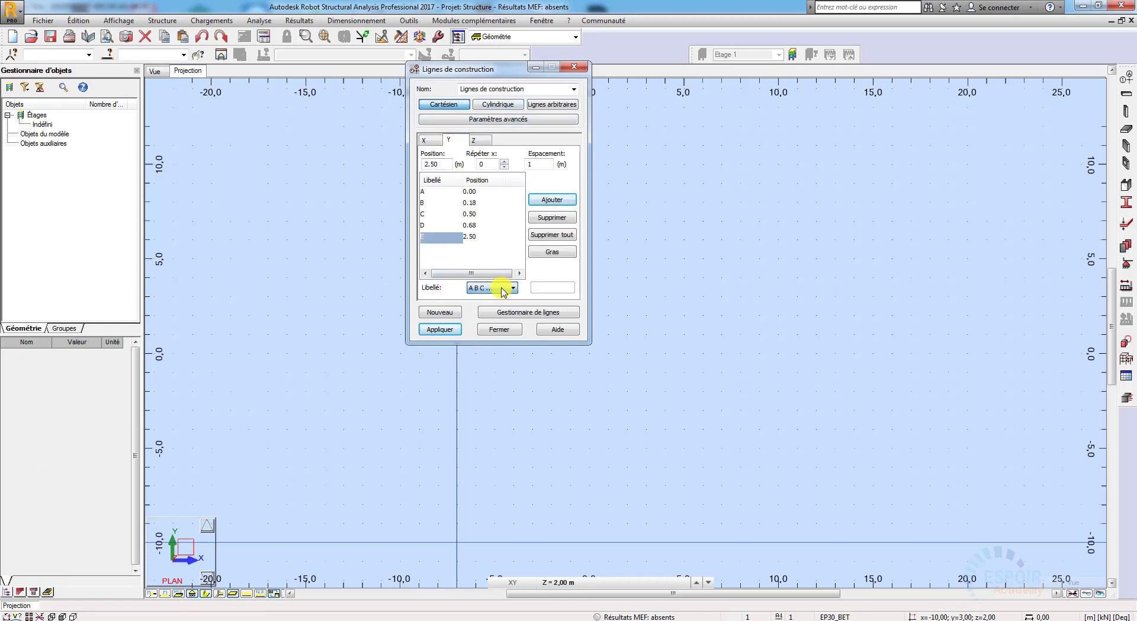
Step: Check the levels in ArchiCAD and add Z construction lines at 0.00, 1.60 and 3.20 m in Robot Structural Analysis
left_click(475, 140)
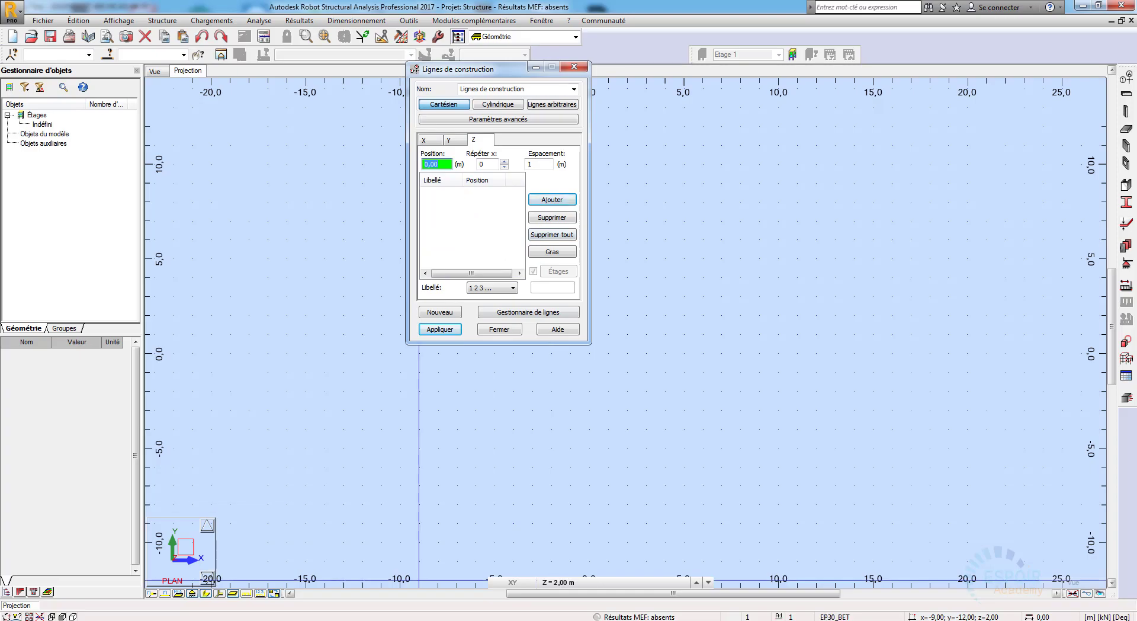
left_click(368, 619)
left_click(451, 82)
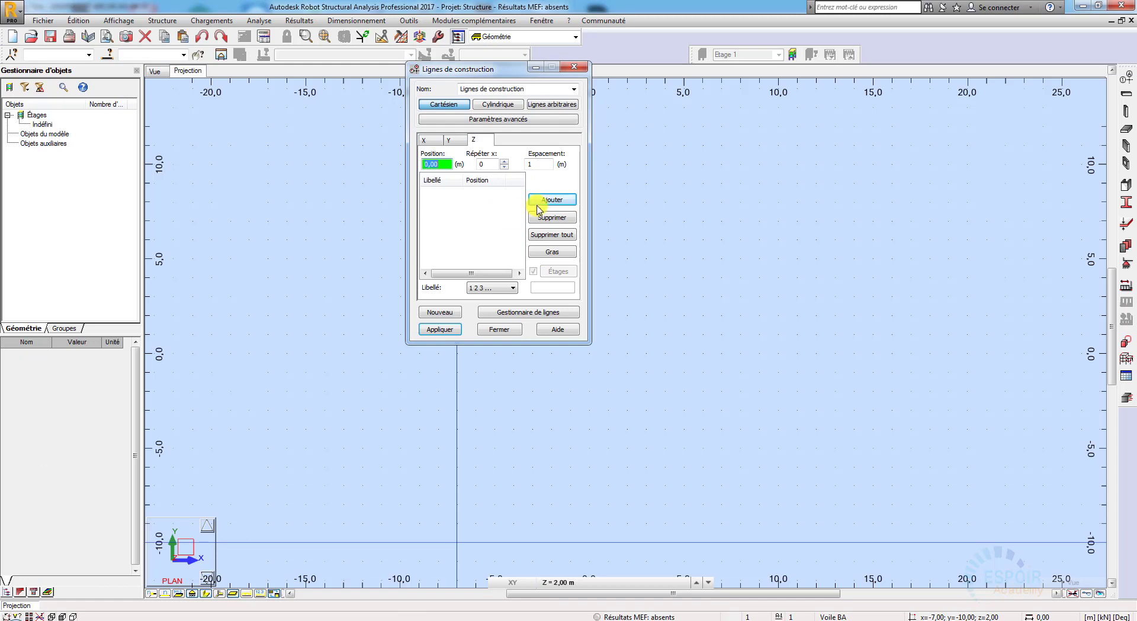
left_click(551, 200)
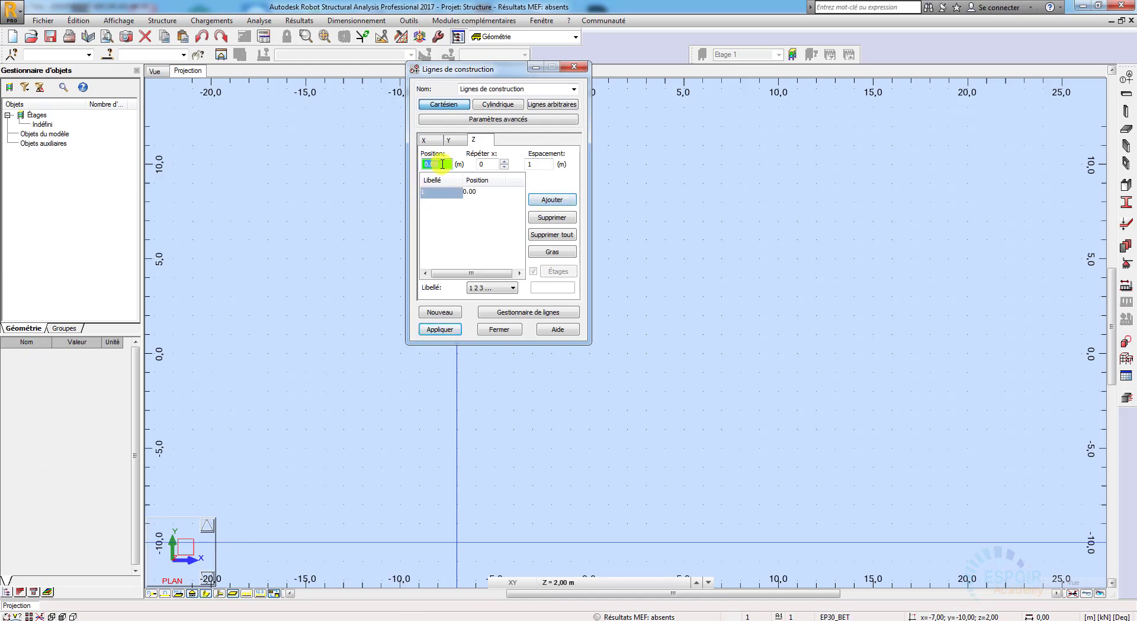
type("1.60")
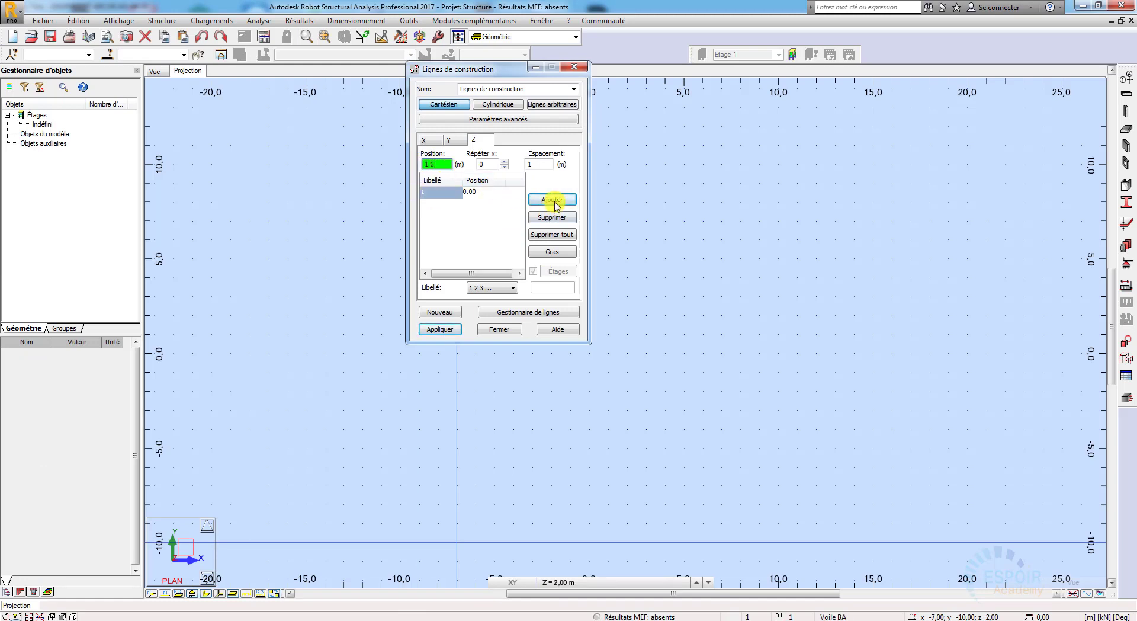
left_click(551, 200)
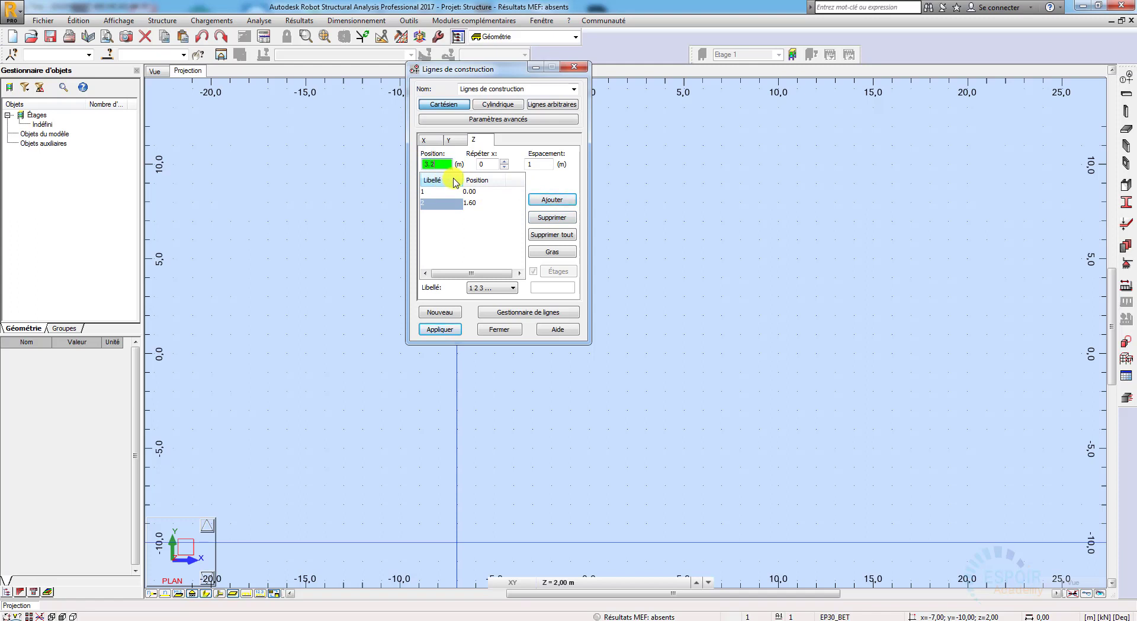
left_click(552, 199)
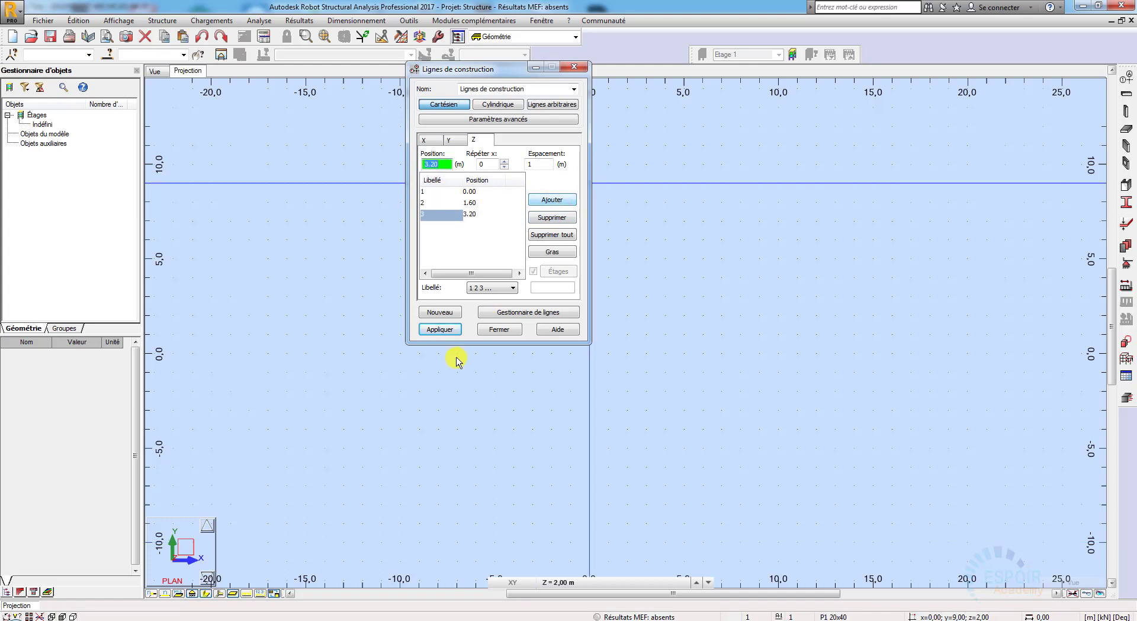
Step: Label the Z construction lines by value, apply all the construction lines and close their definition to inspect the grid
left_click(496, 290)
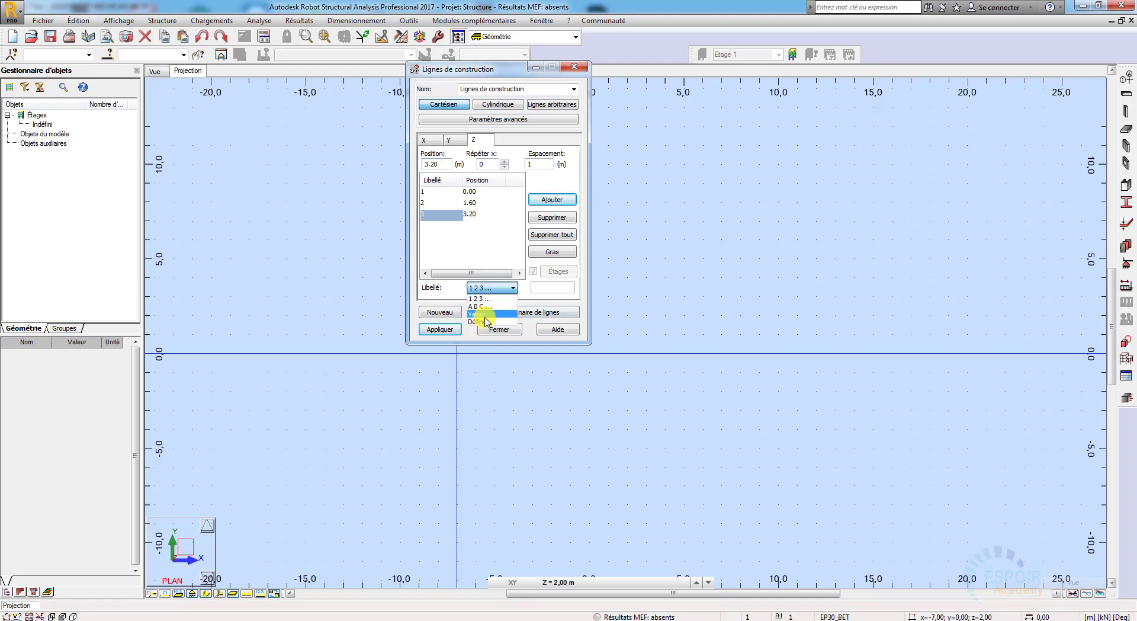
left_click(485, 314)
left_click(439, 329)
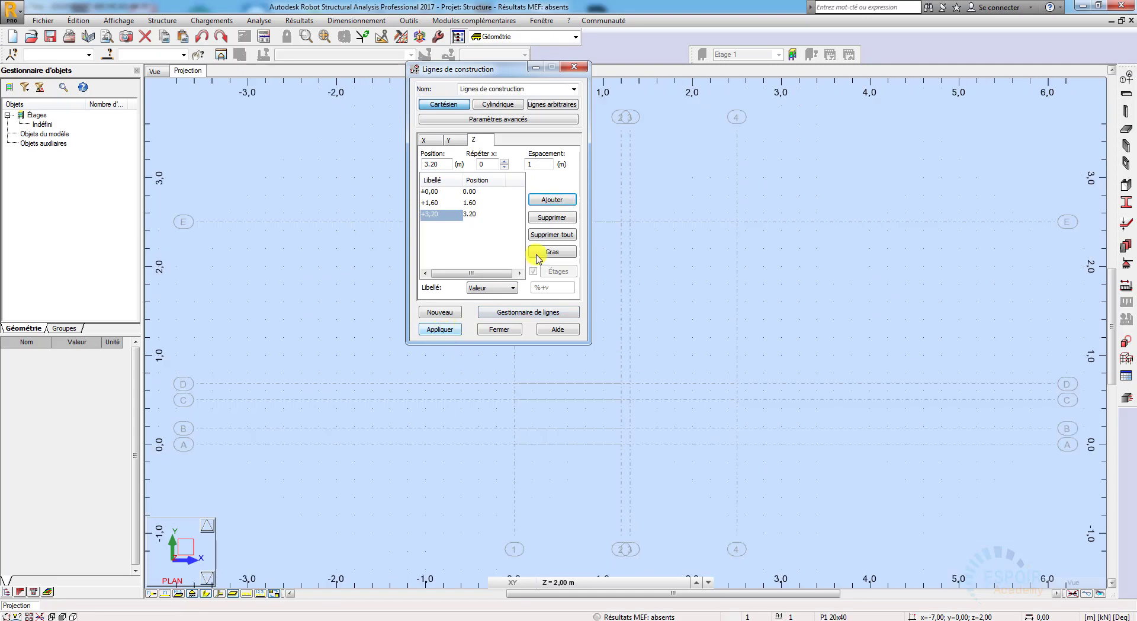
left_click(579, 69)
scroll(731, 477, "up", 1)
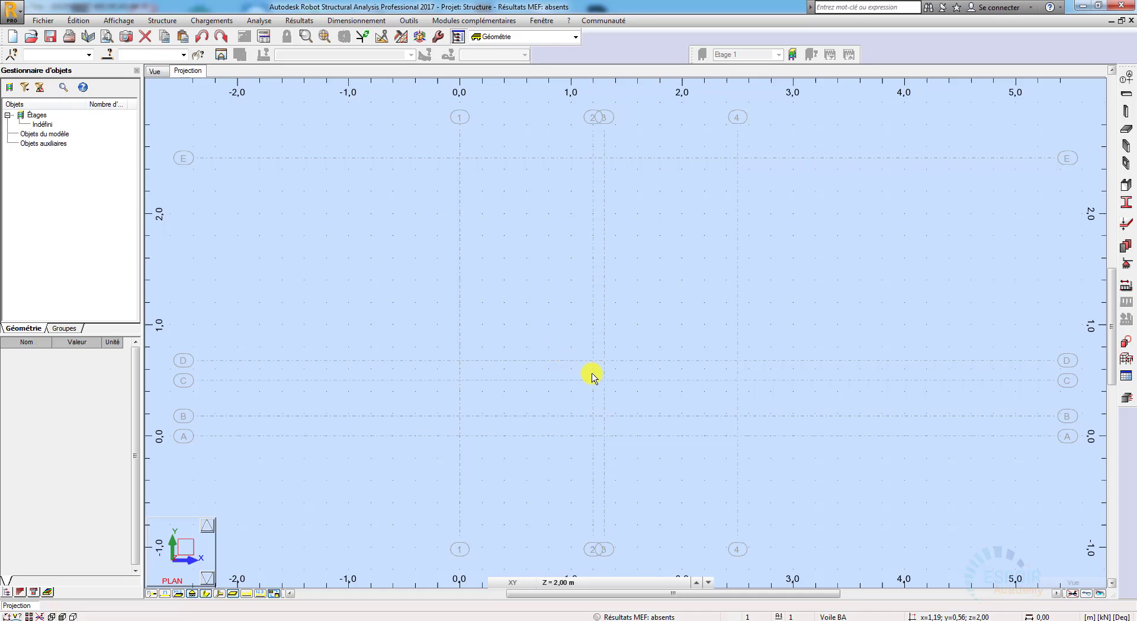
scroll(592, 376, "up", 1)
scroll(610, 330, "down", 1)
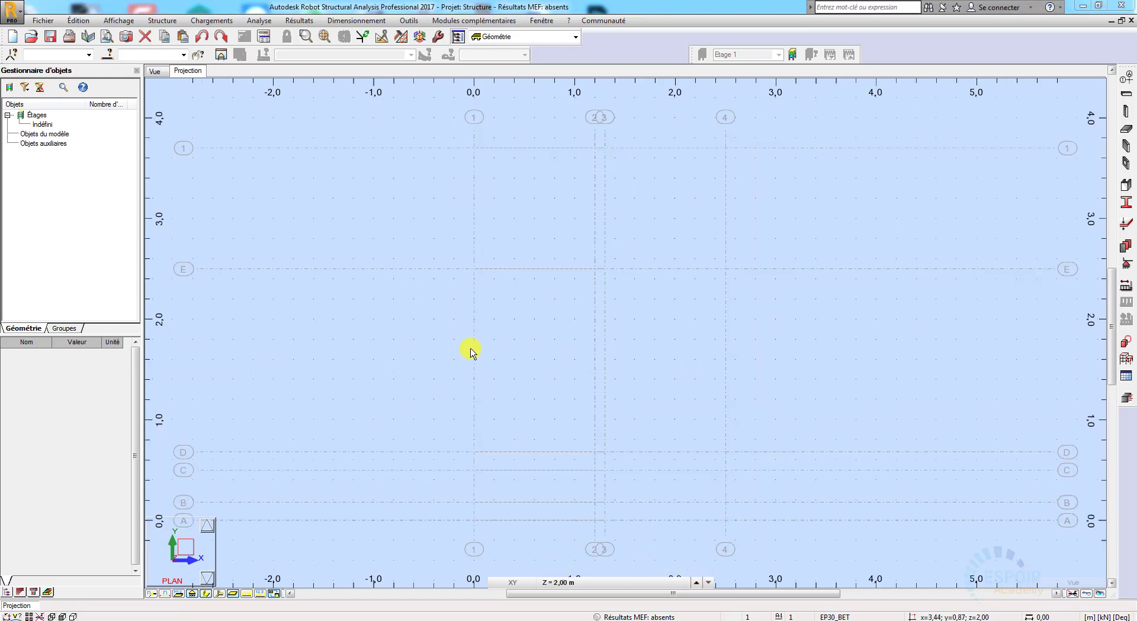
Step: Reopen the construction lines definition, review the Z positions and labels, and apply and close it
left_click(1131, 84)
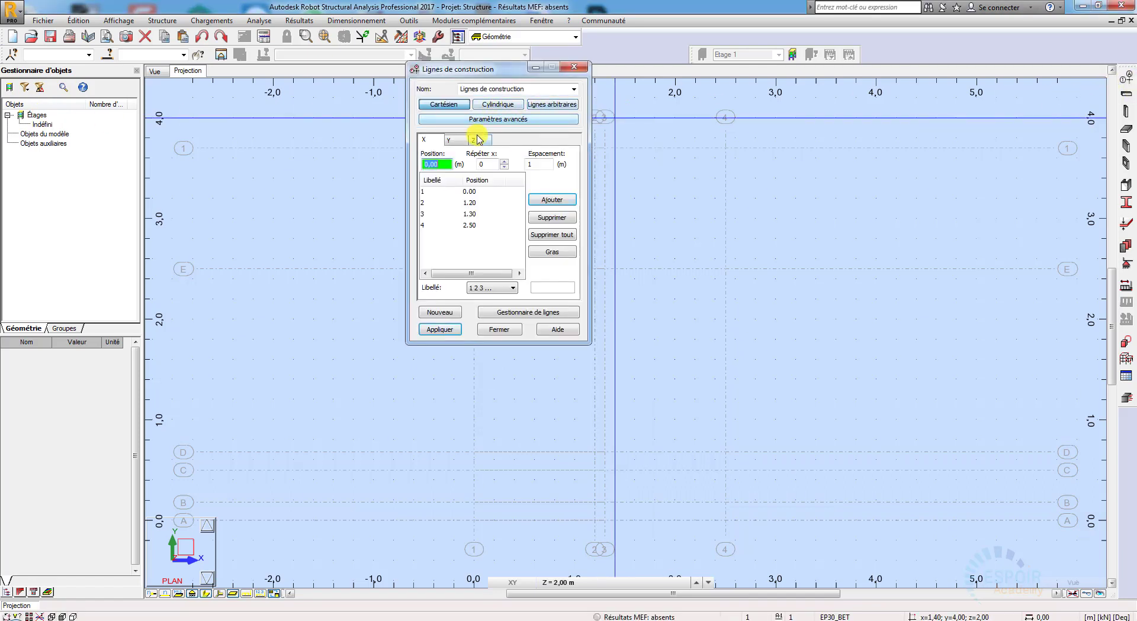
left_click(479, 140)
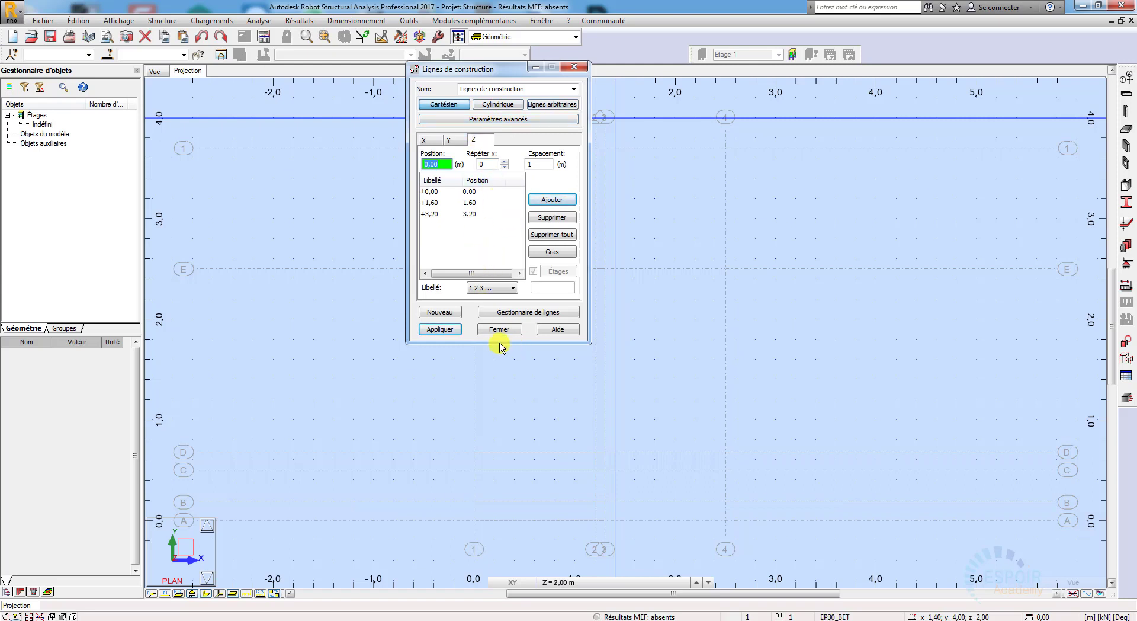
left_click(440, 330)
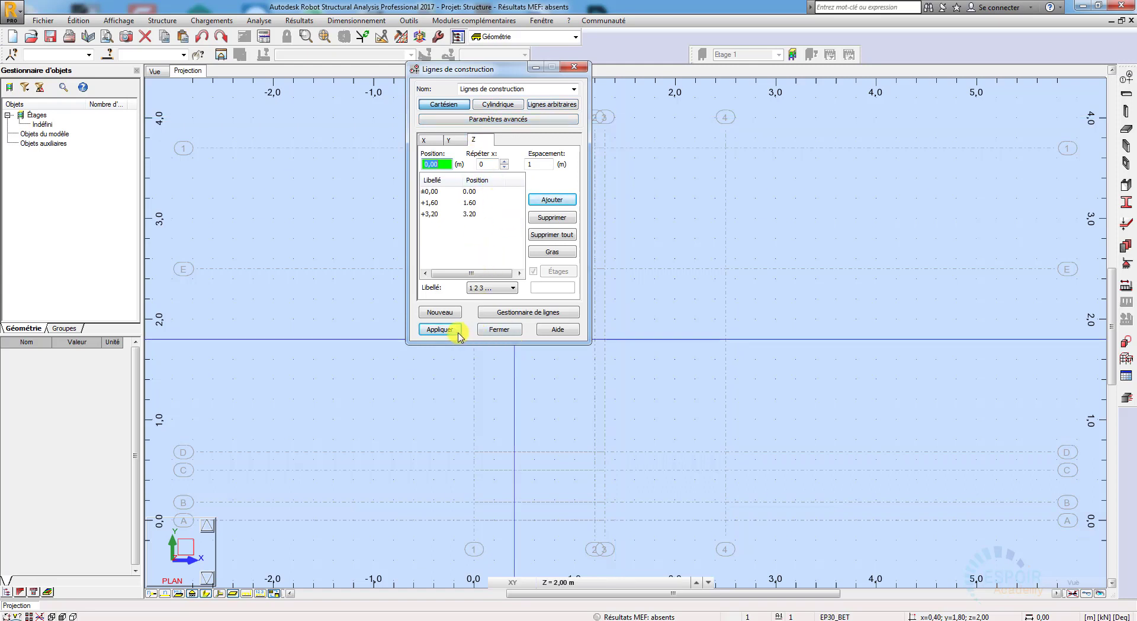
left_click(492, 332)
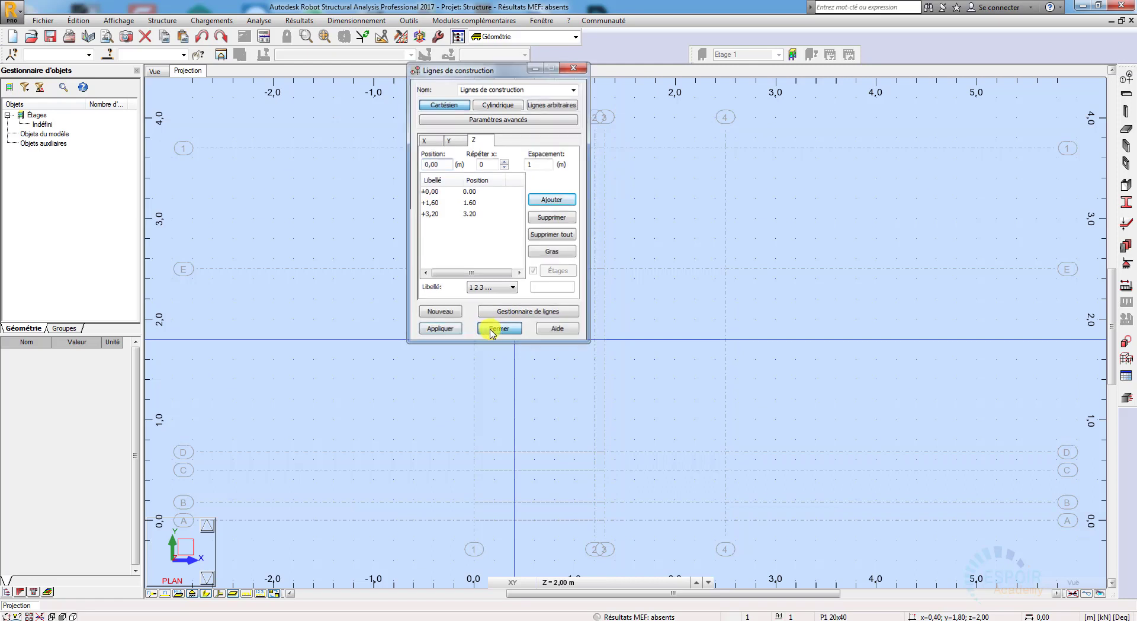
Step: Set the XY work plane to the Base level 0.00 m and check the lower landing's position in the ArchiCAD ground-floor plan
left_click(663, 583)
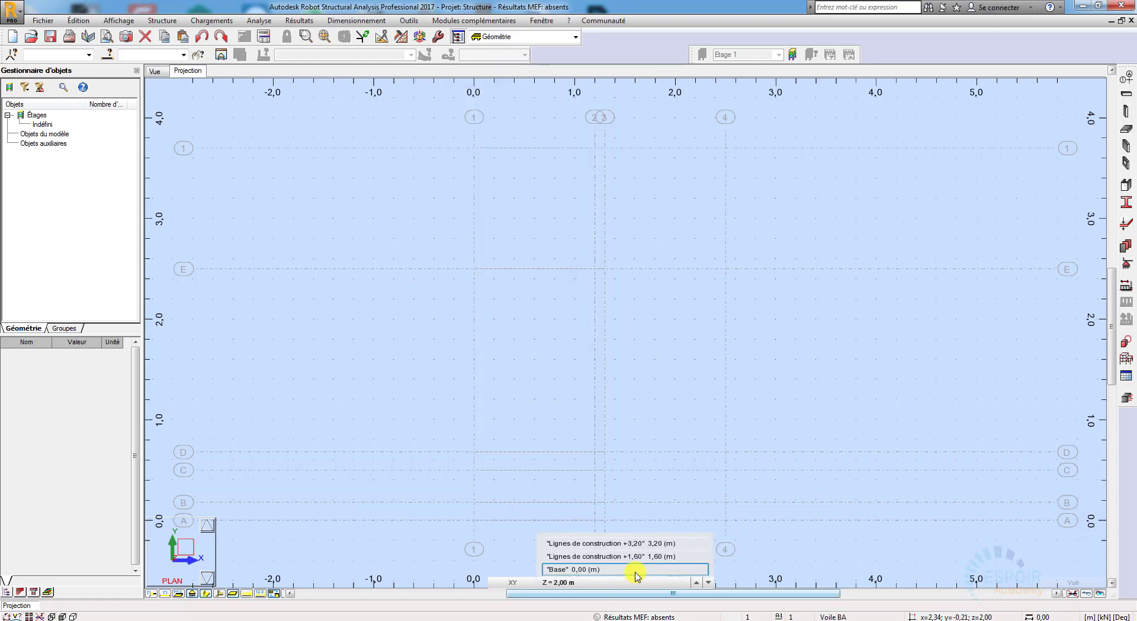
left_click(637, 570)
left_click(563, 583)
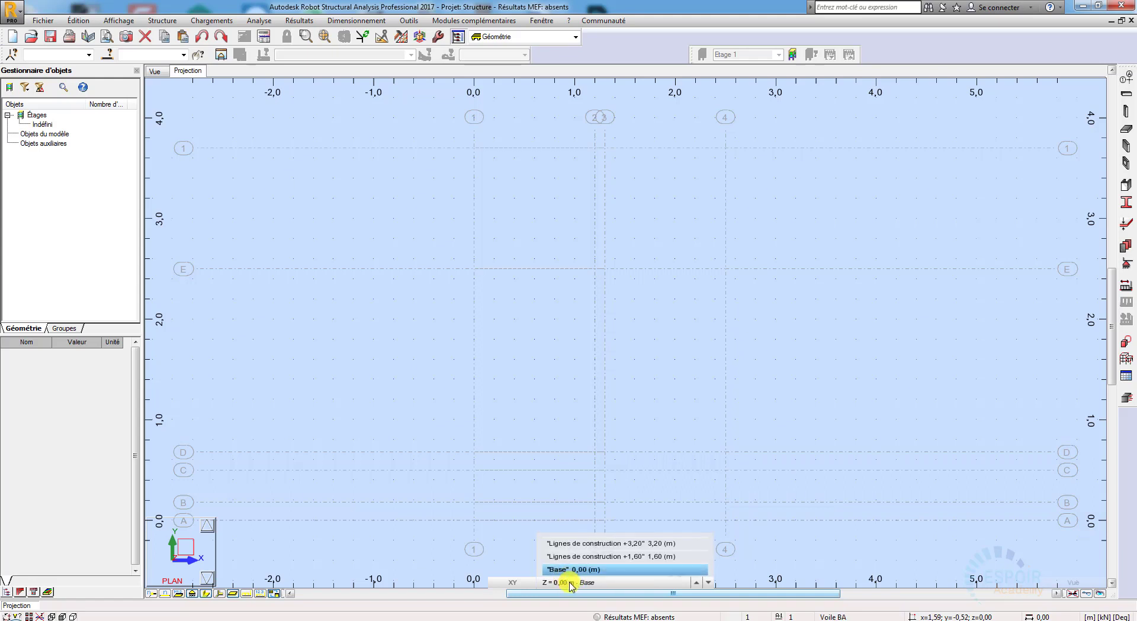
left_click(498, 521)
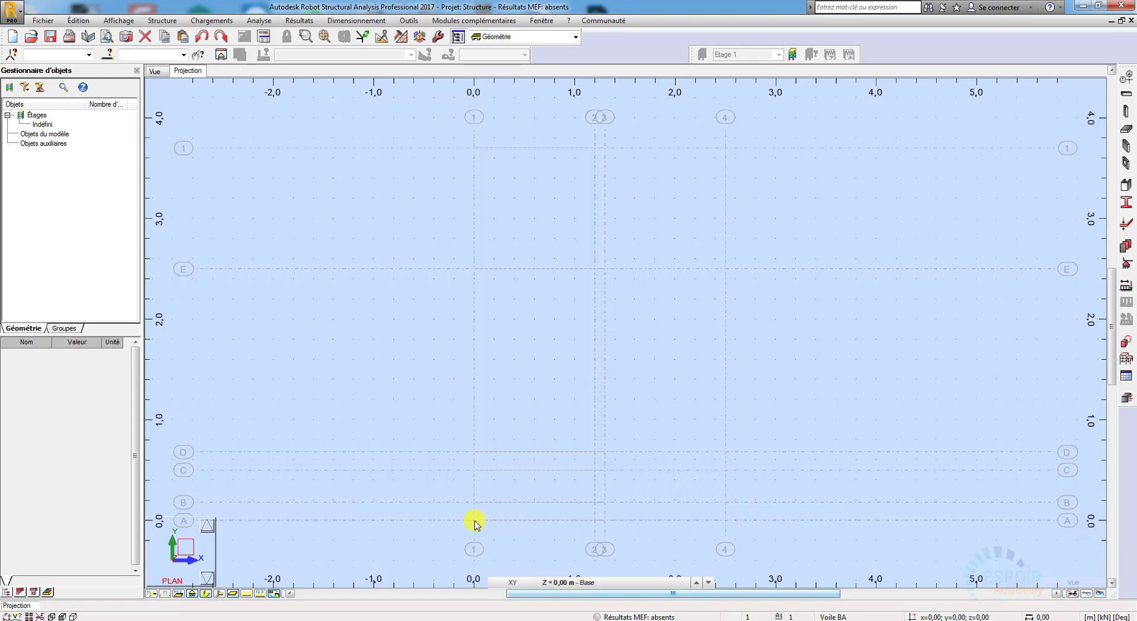
key("alt+Tab")
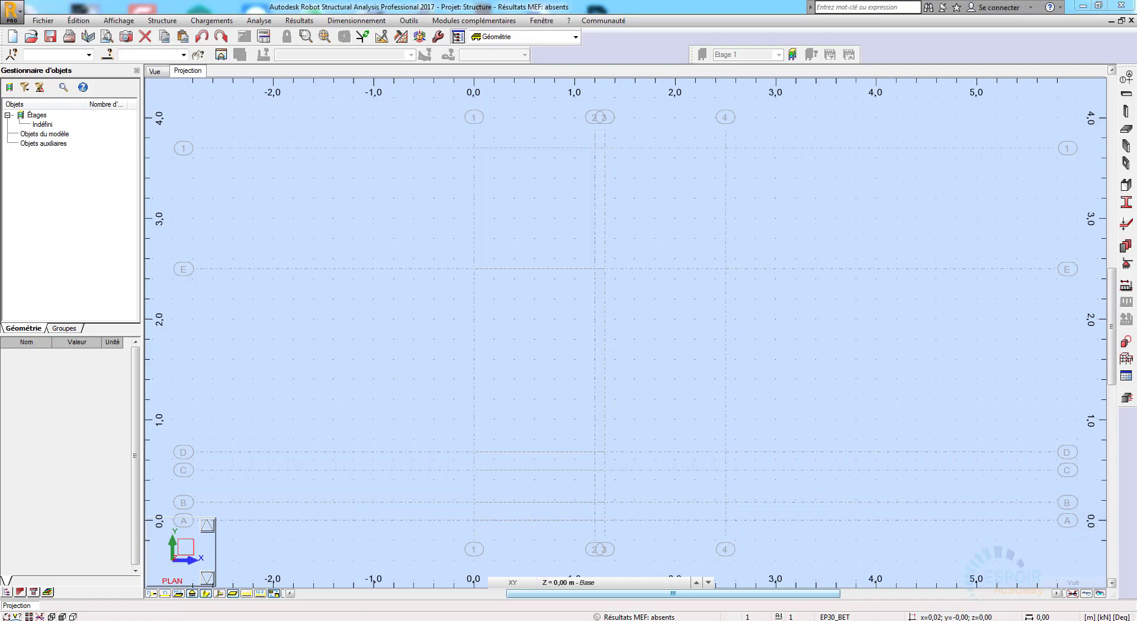
mouse_move(406, 551)
middle_mouse_down()
mouse_move(425, 488)
mouse_move(414, 512)
middle_mouse_up()
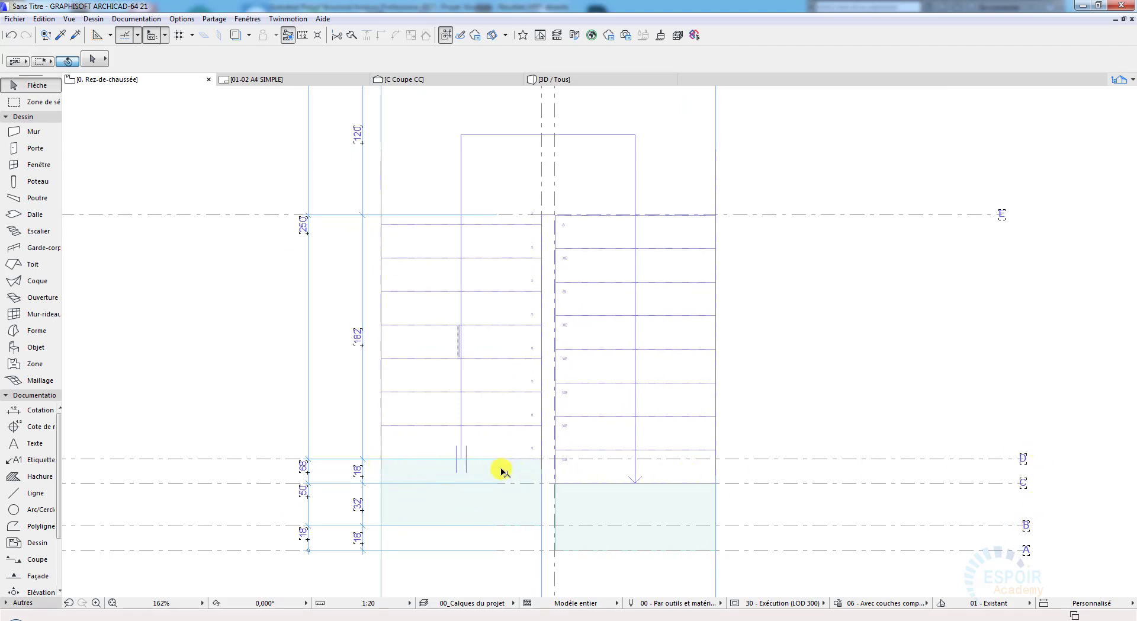
left_click(1079, 8)
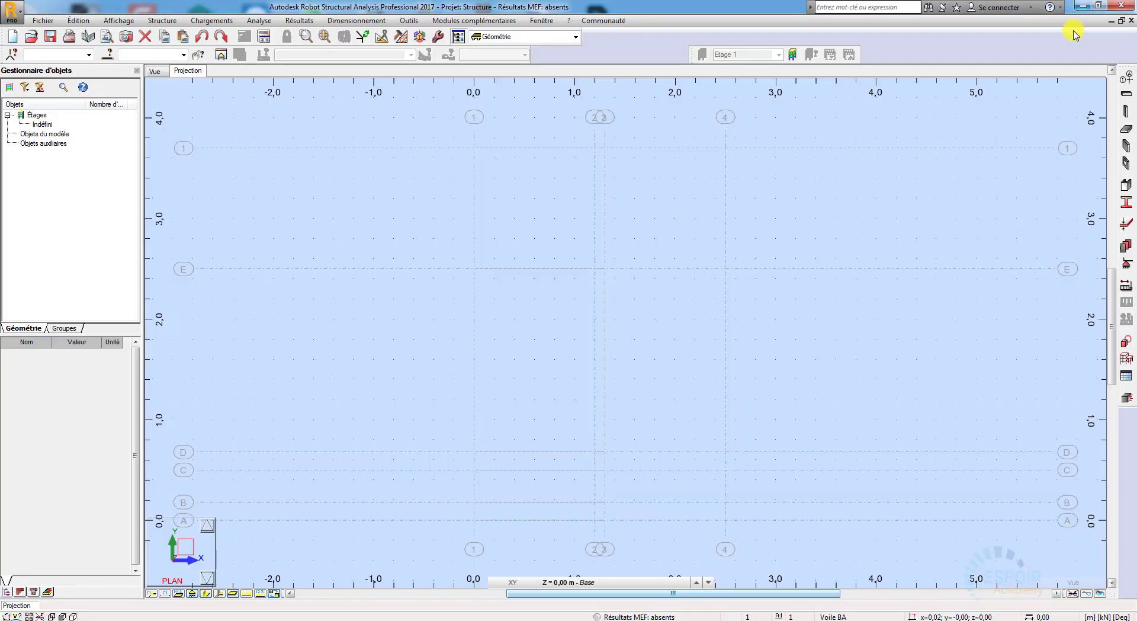
Step: Draw a Panneau contour at 0.00 m with XY corners (0.00; 0.68), (1.20; 0.68), (1.20; 0.18) and (0.00; 0.18)
left_click(171, 22)
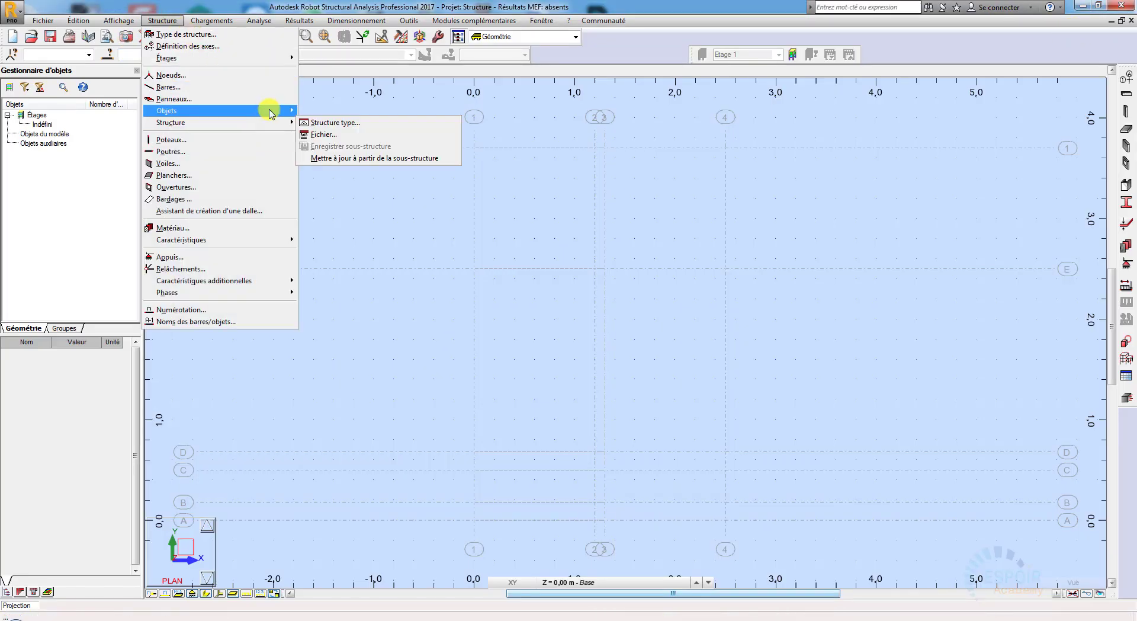
mouse_move(272, 111)
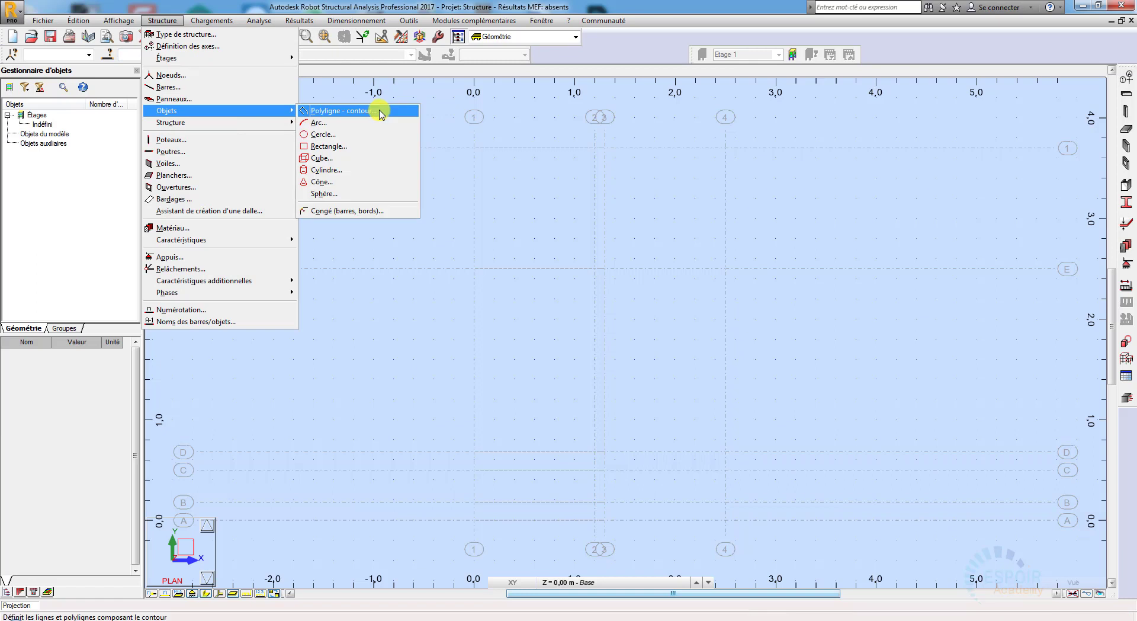
left_click(380, 112)
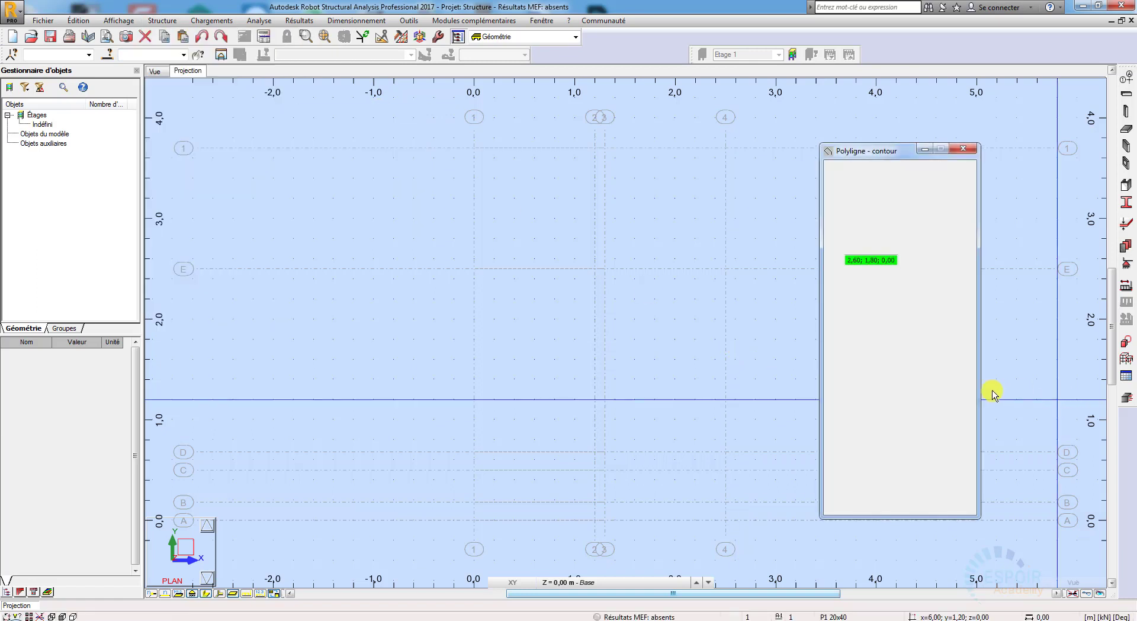
left_click(900, 473)
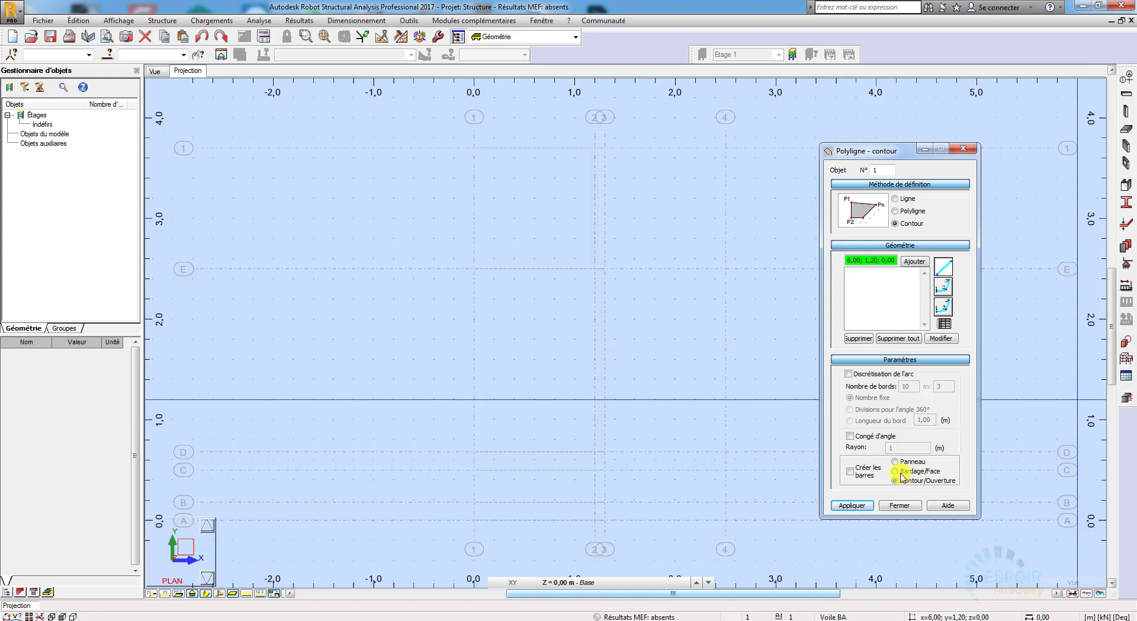
left_click(898, 462)
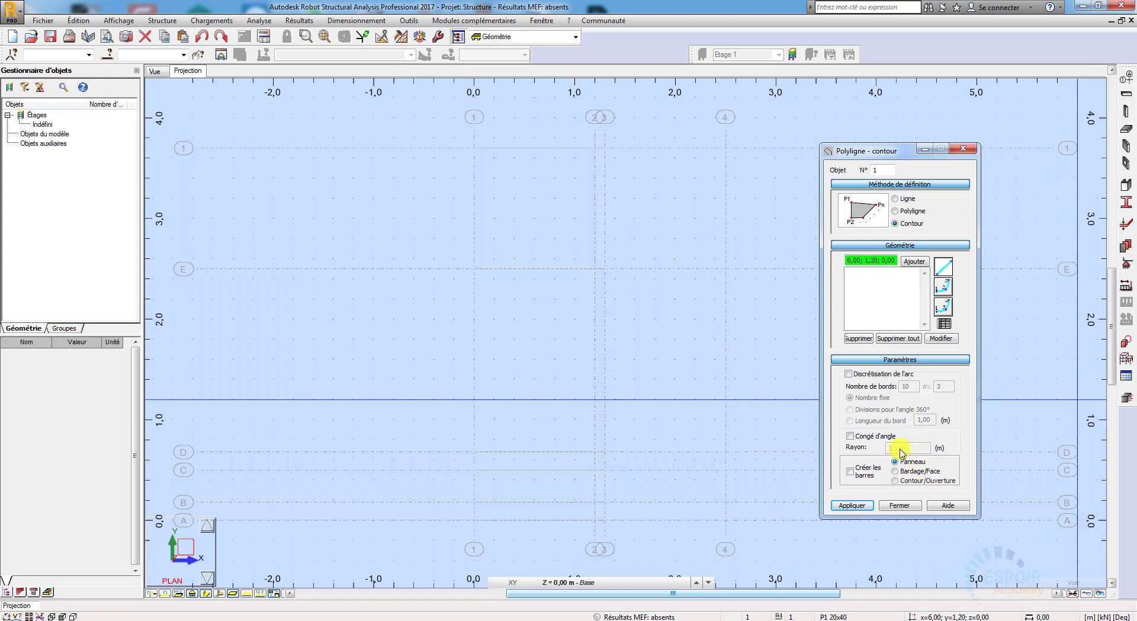
left_click(886, 362)
left_click(886, 362)
left_click(896, 462)
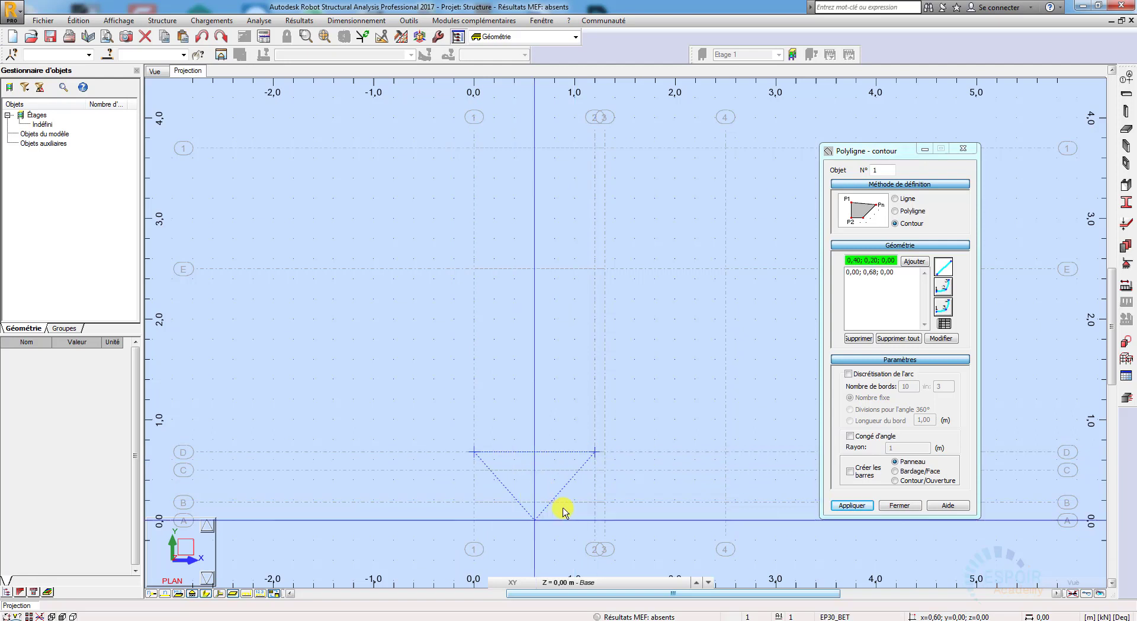
left_click(473, 502)
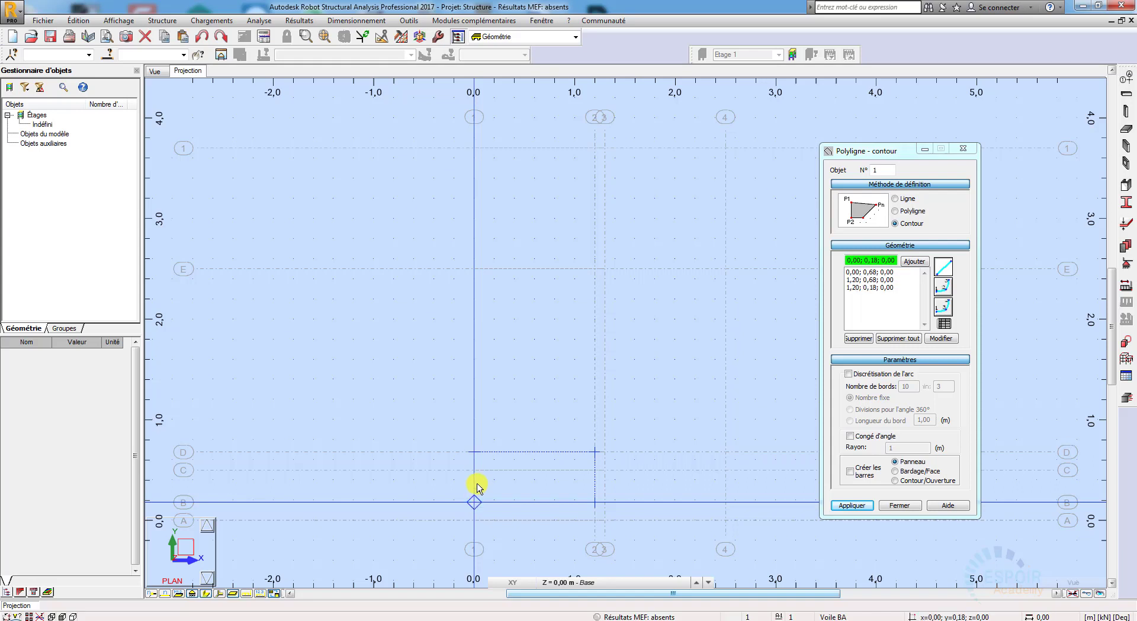
left_click(475, 452)
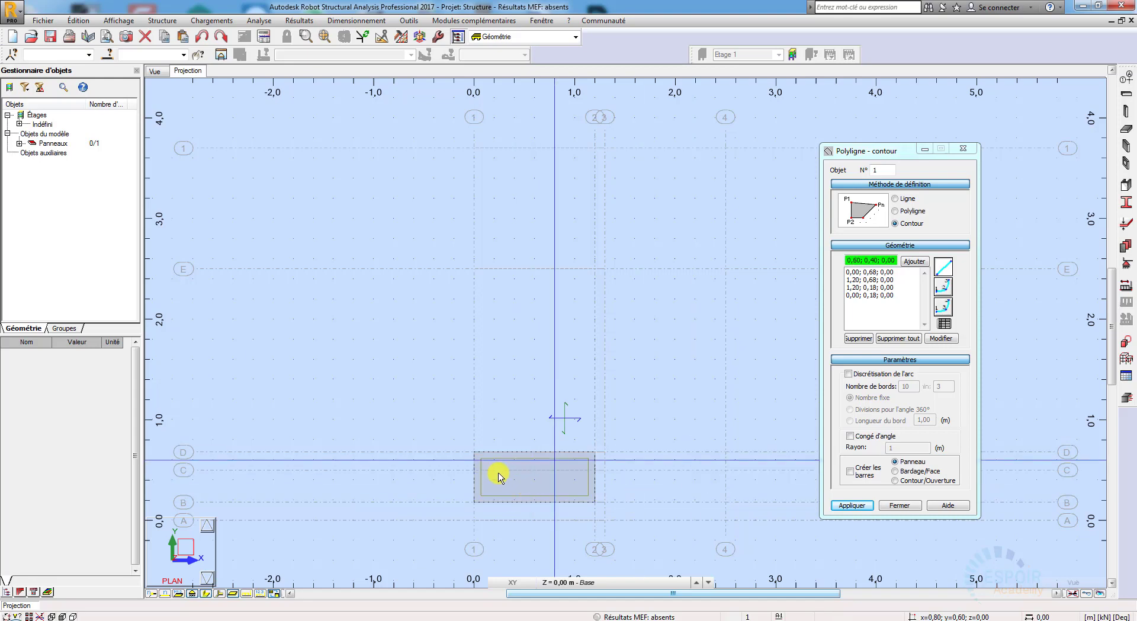
Step: Check section C-C in ArchiCAD, and draw the intermediate landing's panel contour at 1.60 m between axes 1 and 4 and axes E and 1
left_click(346, 620)
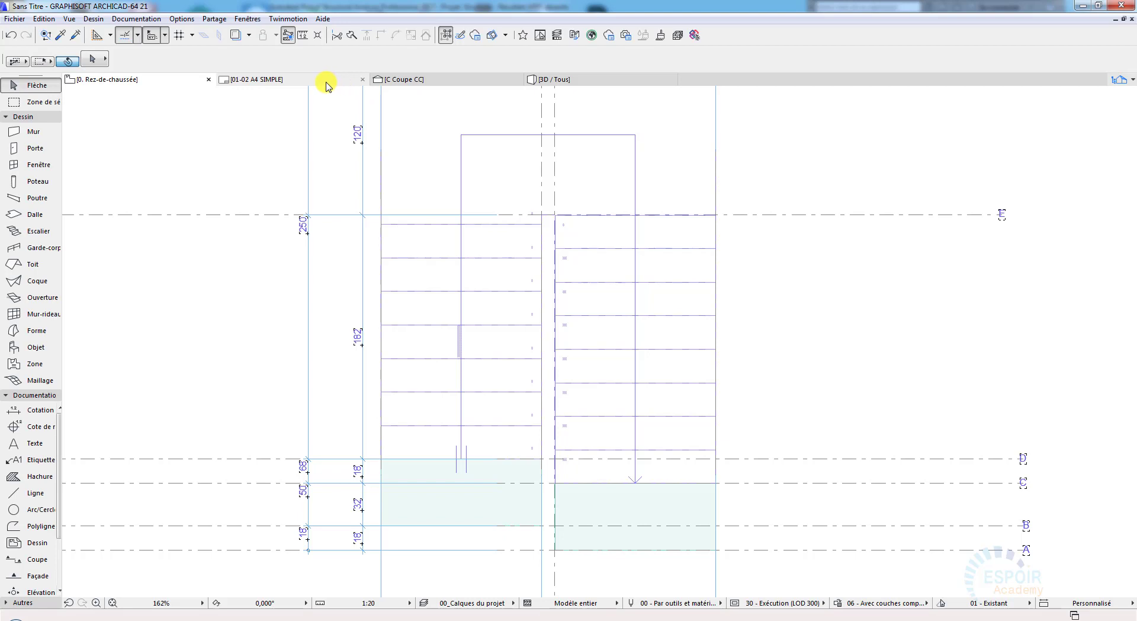
left_click(471, 79)
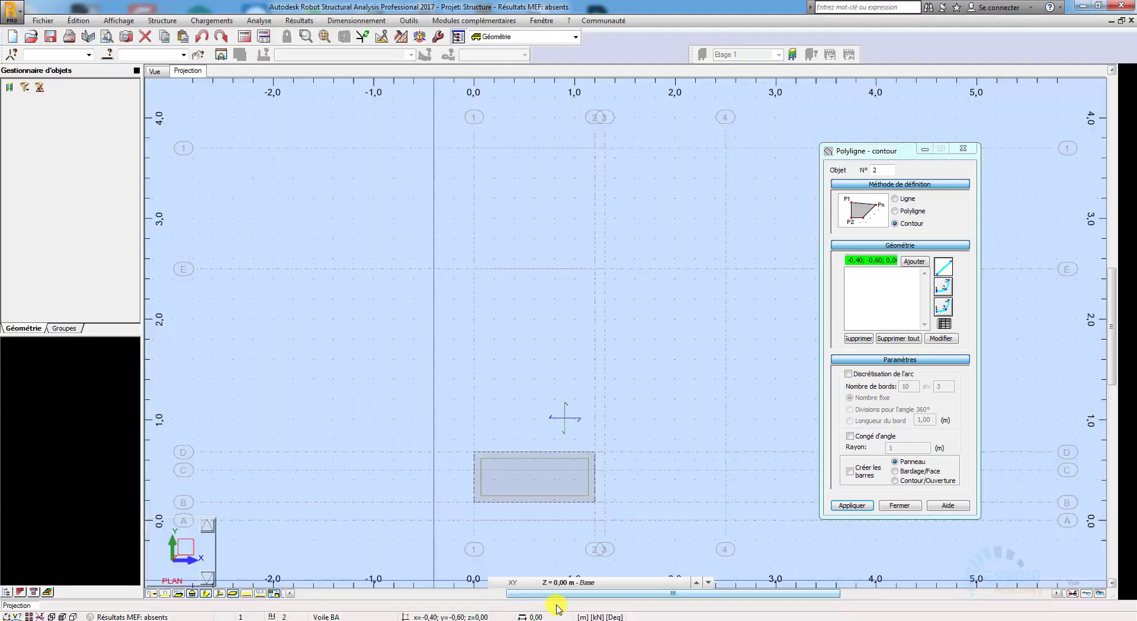
left_click(597, 583)
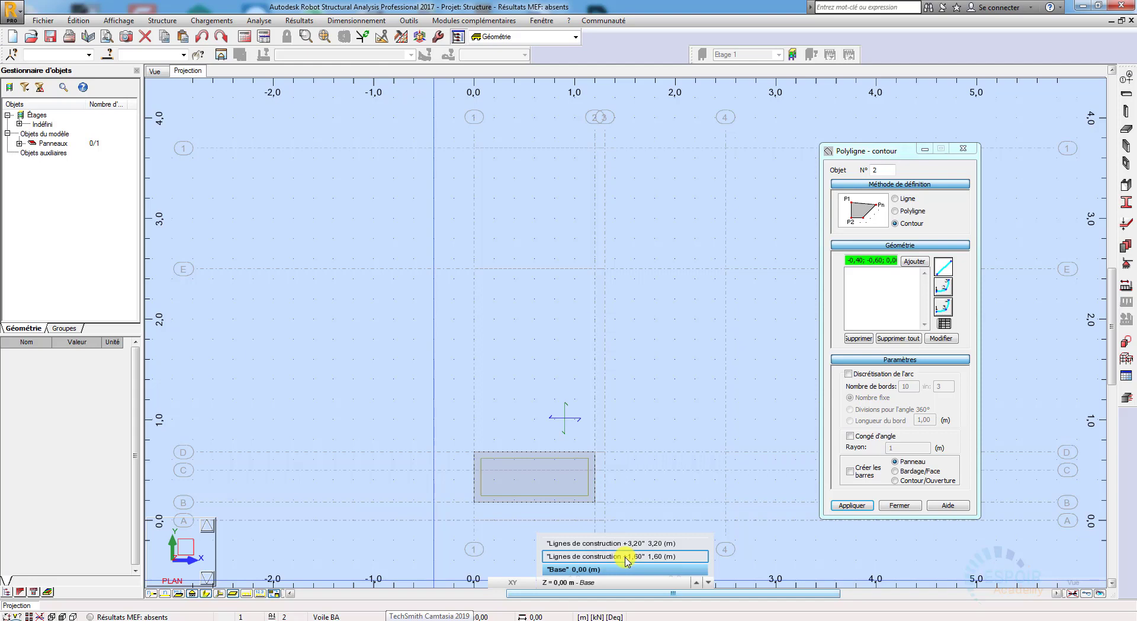
left_click(627, 556)
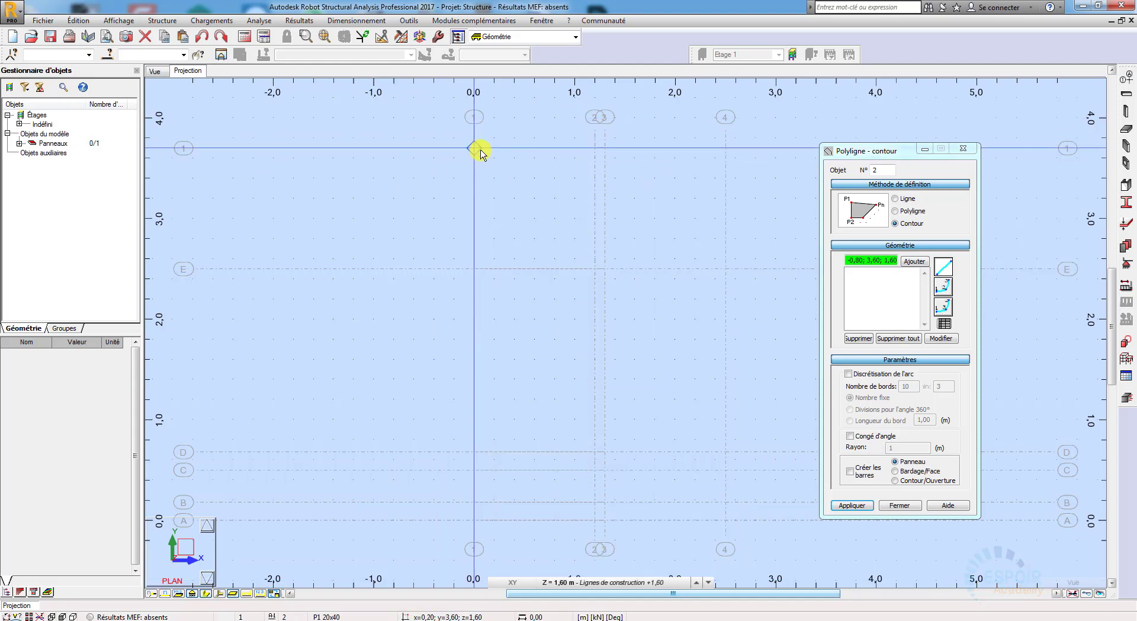
left_click(541, 200)
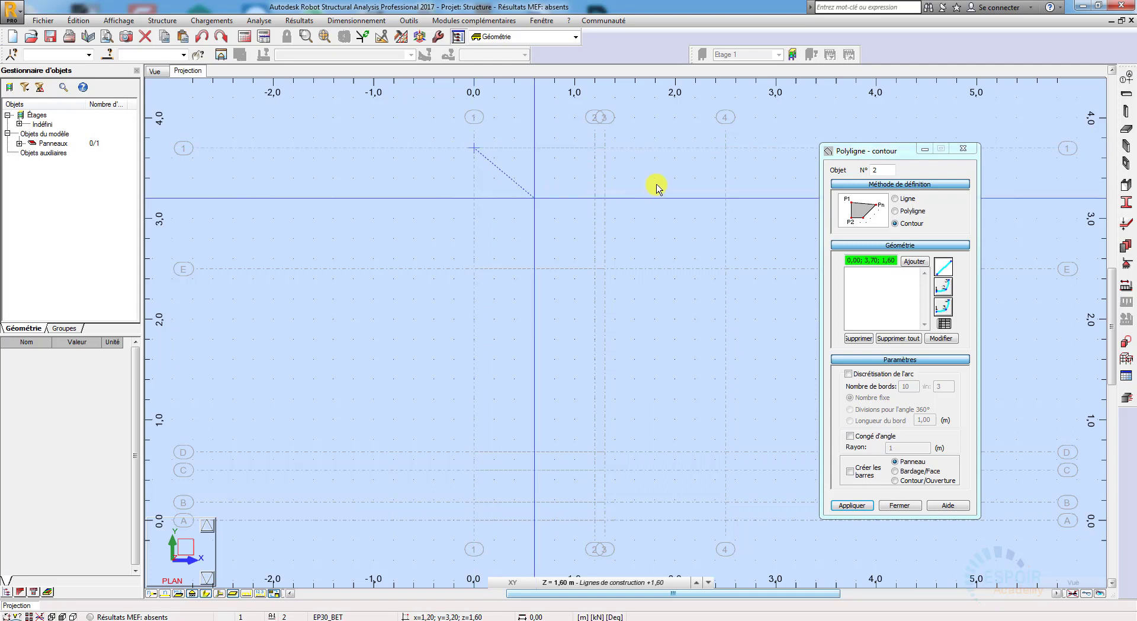
left_click(628, 306)
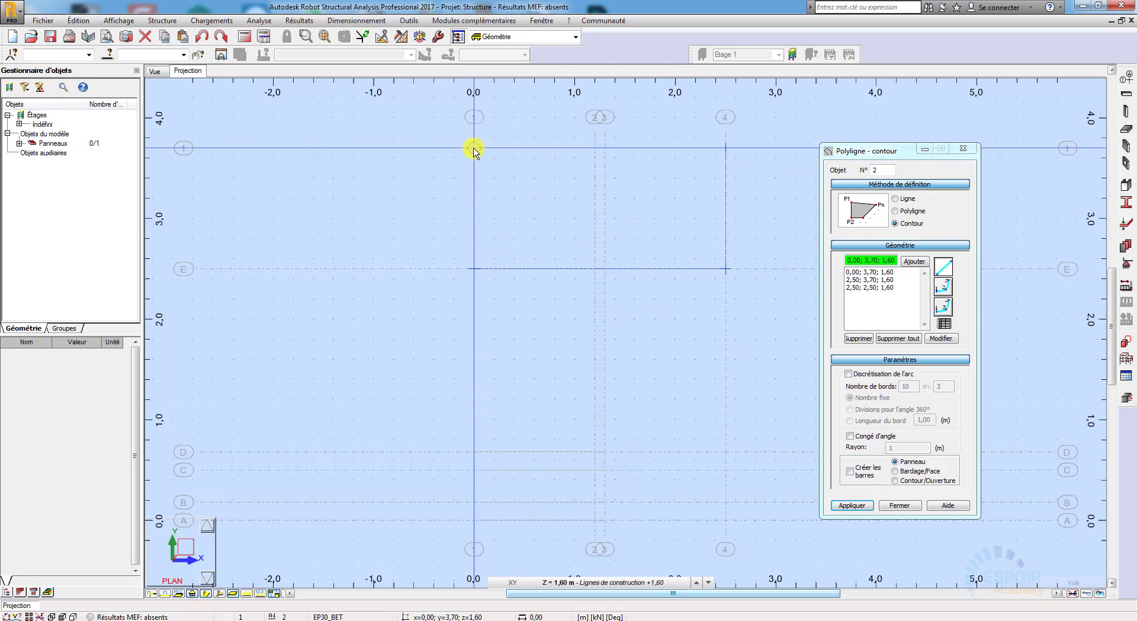
left_click(474, 148)
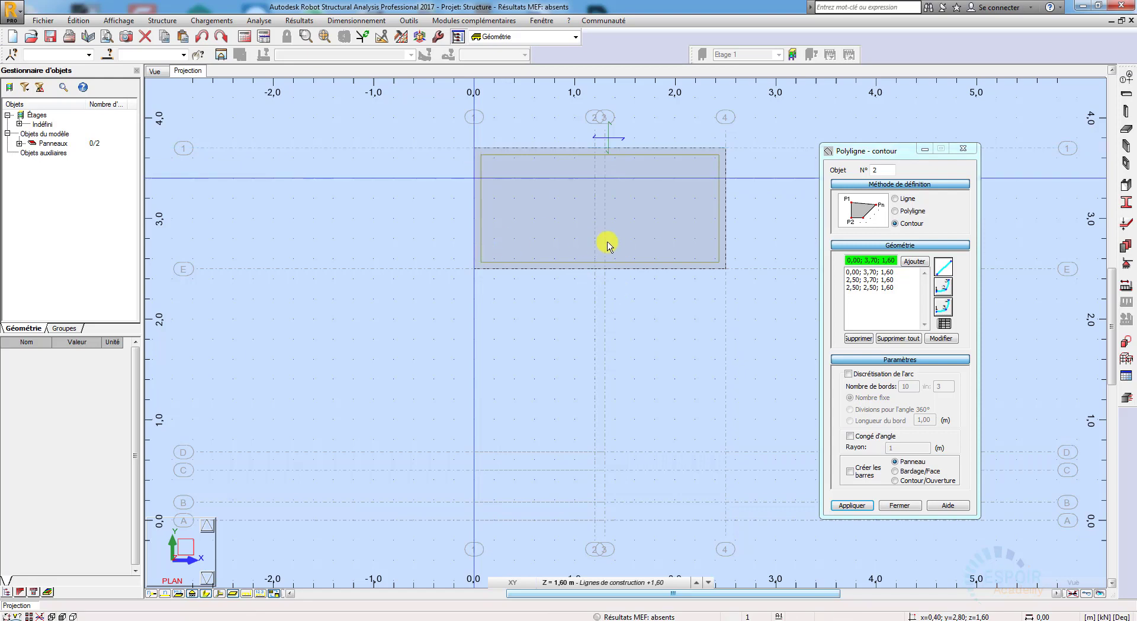
Step: Set the work plane to 3.20 m and check the upper landing's position against the axes in the ArchiCAD ground-floor plan
left_click(632, 584)
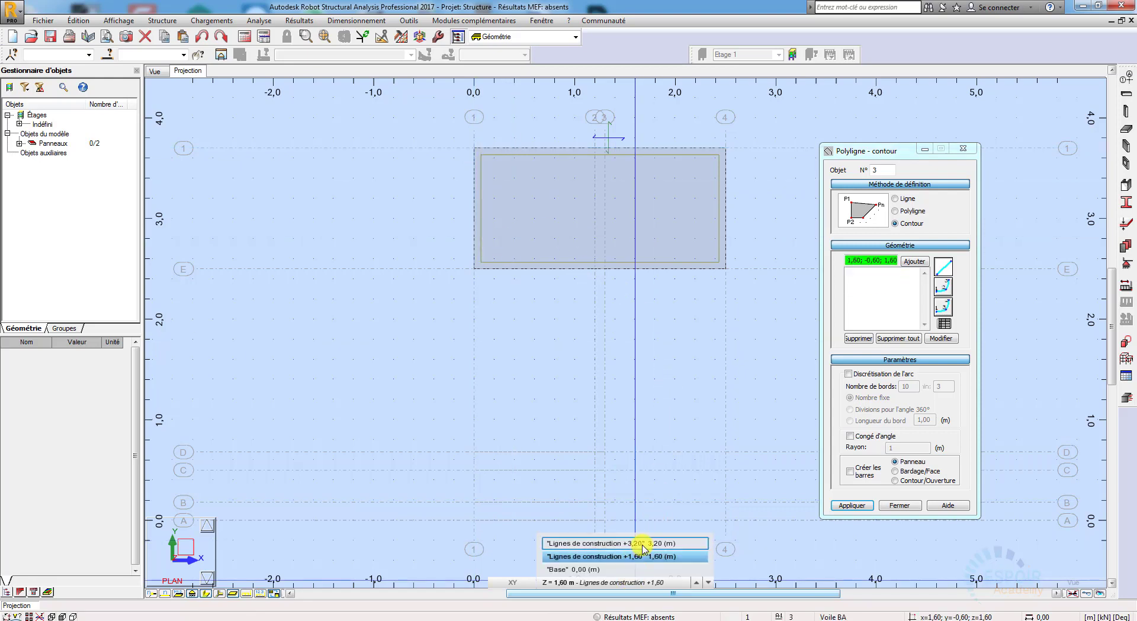
left_click(644, 543)
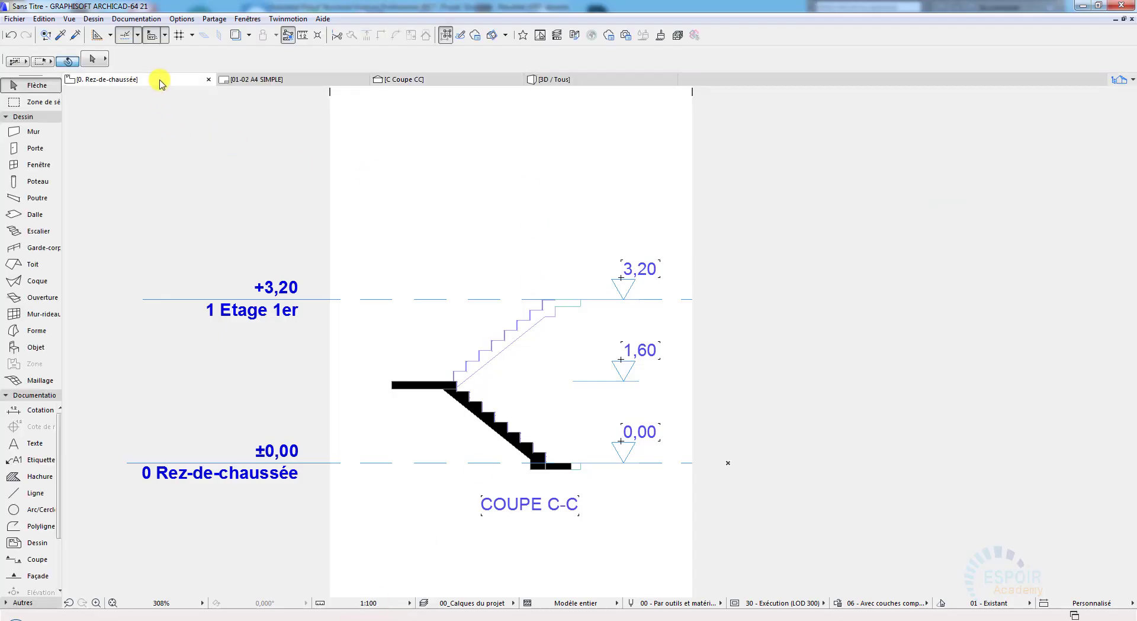
left_click(160, 83)
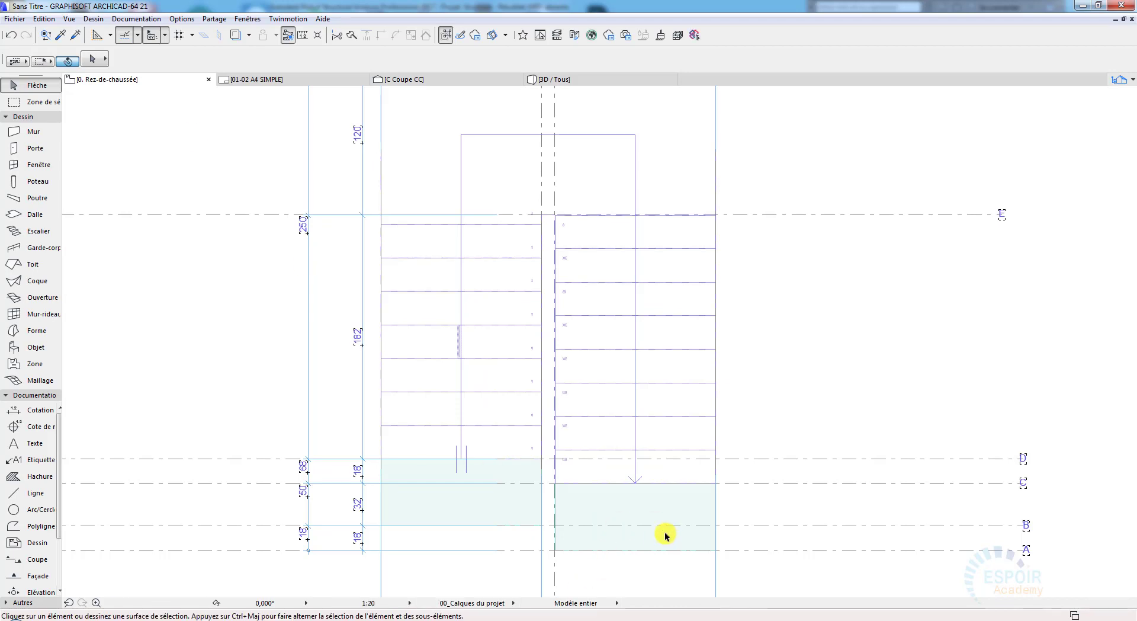
scroll(667, 534, "up", 1)
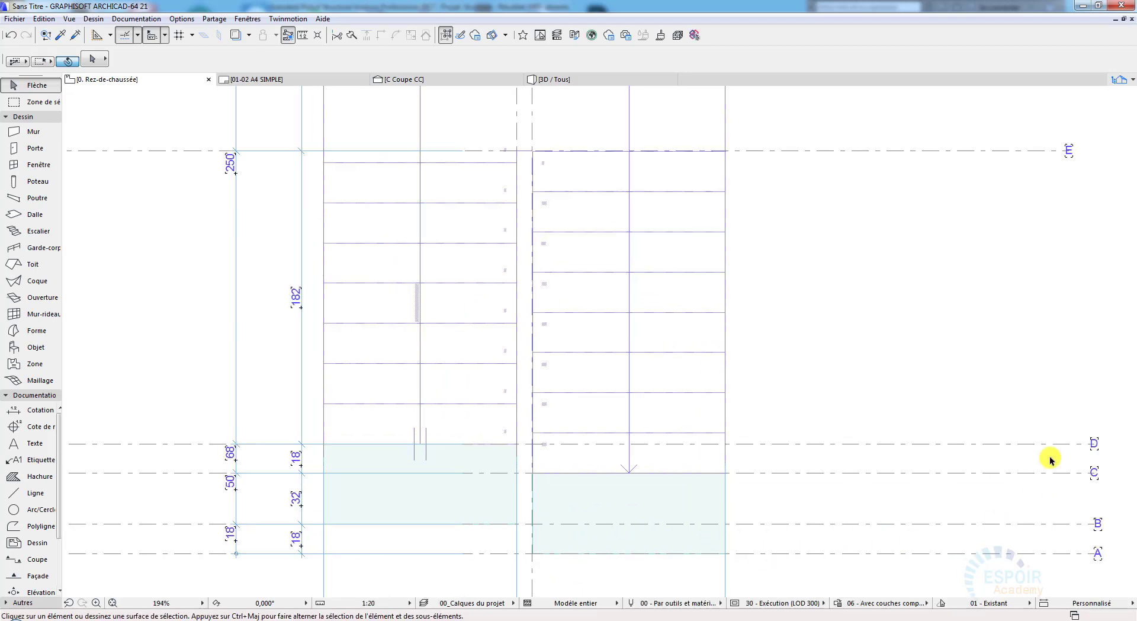
left_click(1083, 6)
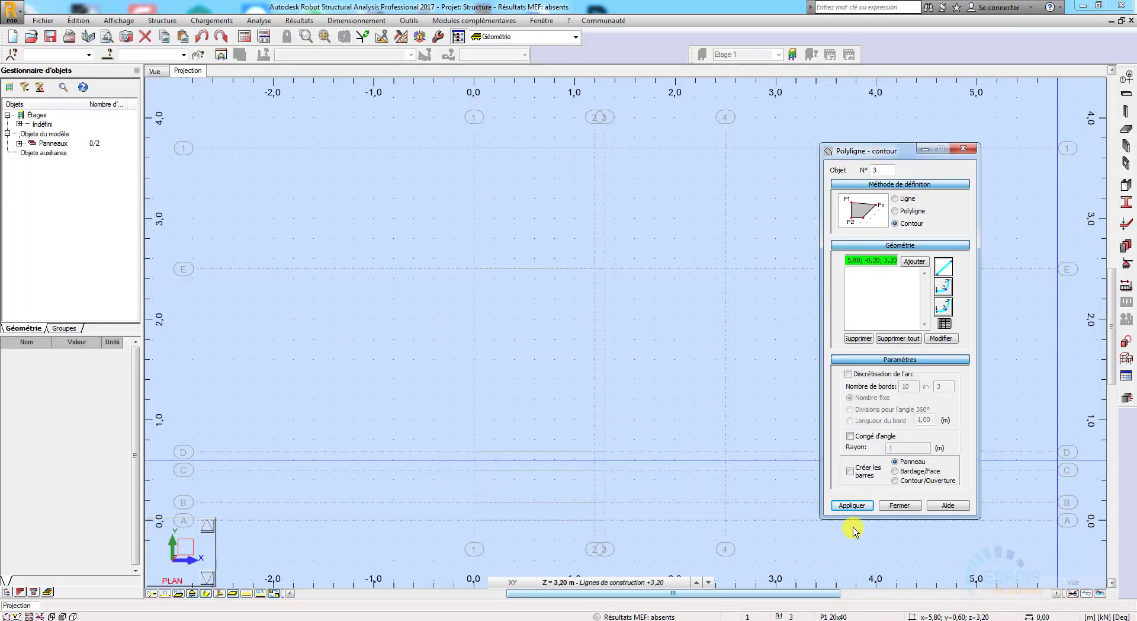
Step: Draw the upper landing's panel contour at 3.20 m through (2.50; 0.00), (2.50; 0.50), (1.30; 0.50) and (1.30; 0.00)
left_click(726, 521)
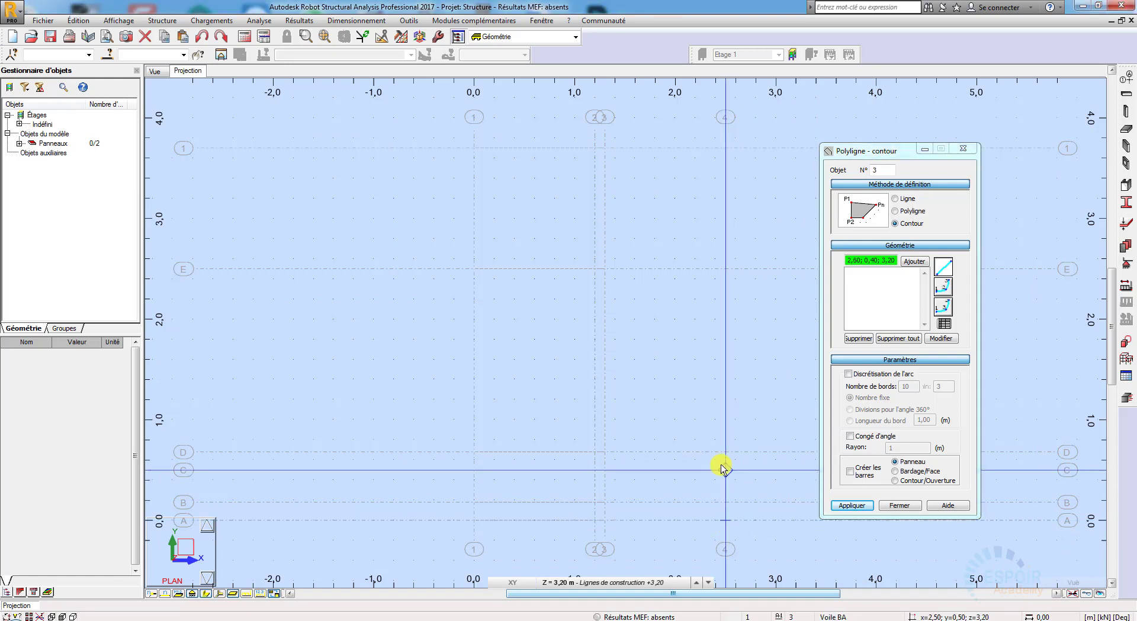
left_click(726, 469)
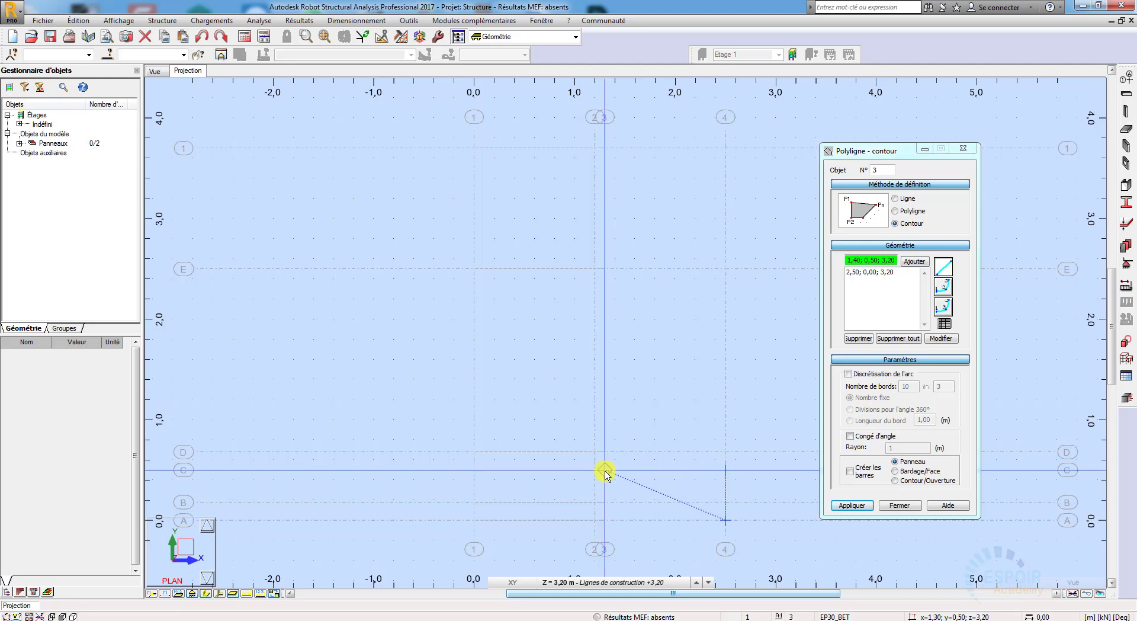
left_click(604, 521)
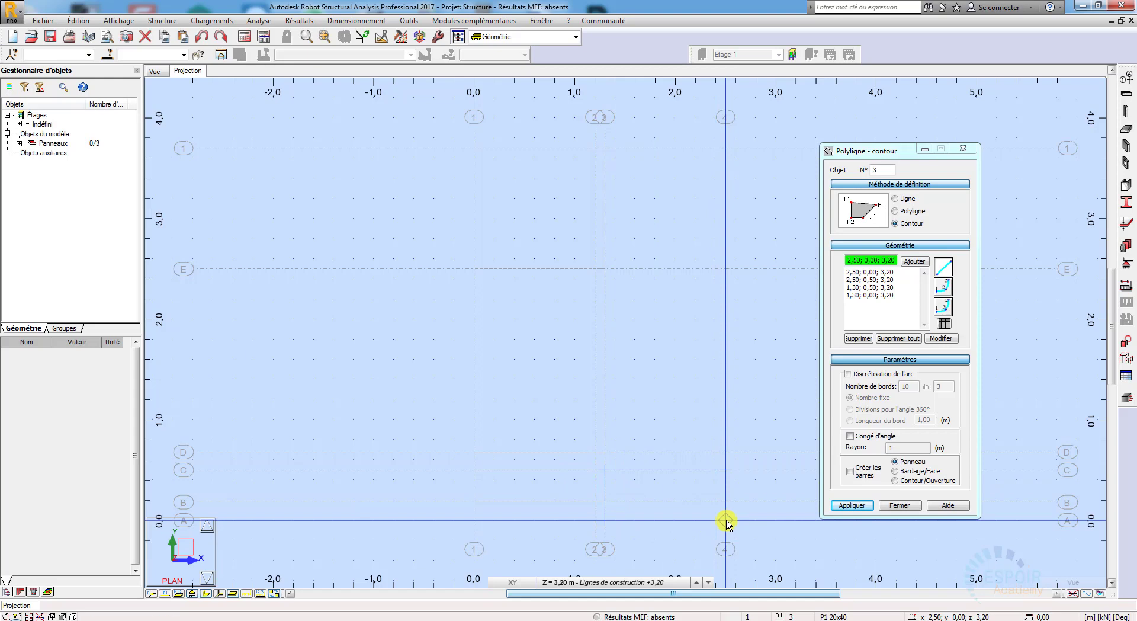
left_click(726, 521)
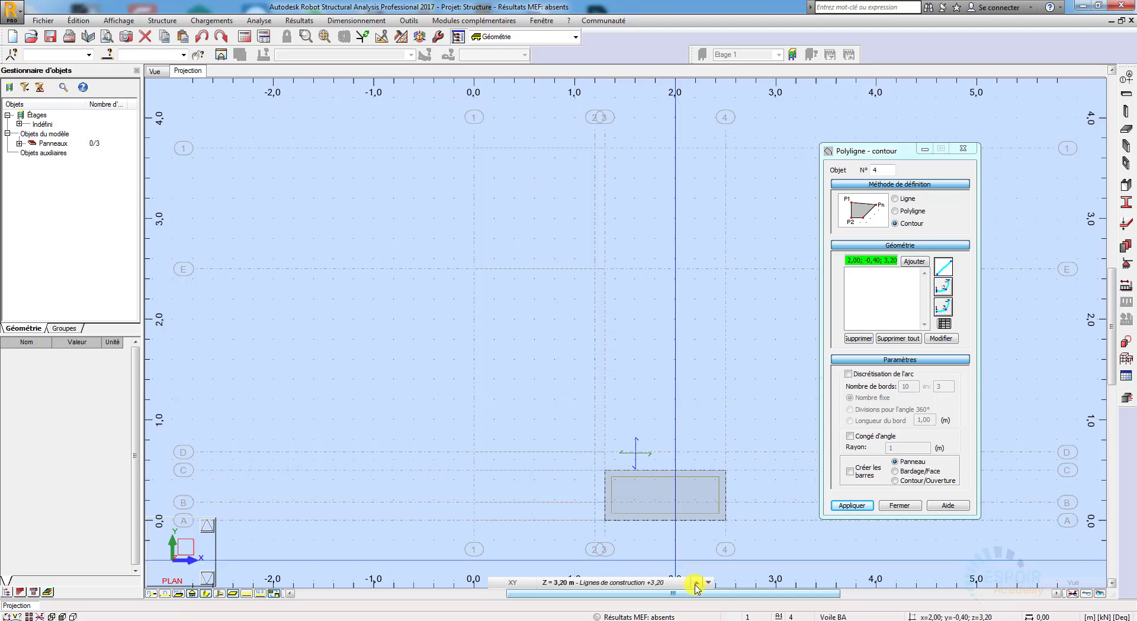
Step: Draw the lower flight's panel contour through (0.00; 0.68; 0.00), (1.20; 0.68; 0.00), (1.20; 2.50; 1.60) and (0.00; 2.50; 1.60)
left_click(674, 584)
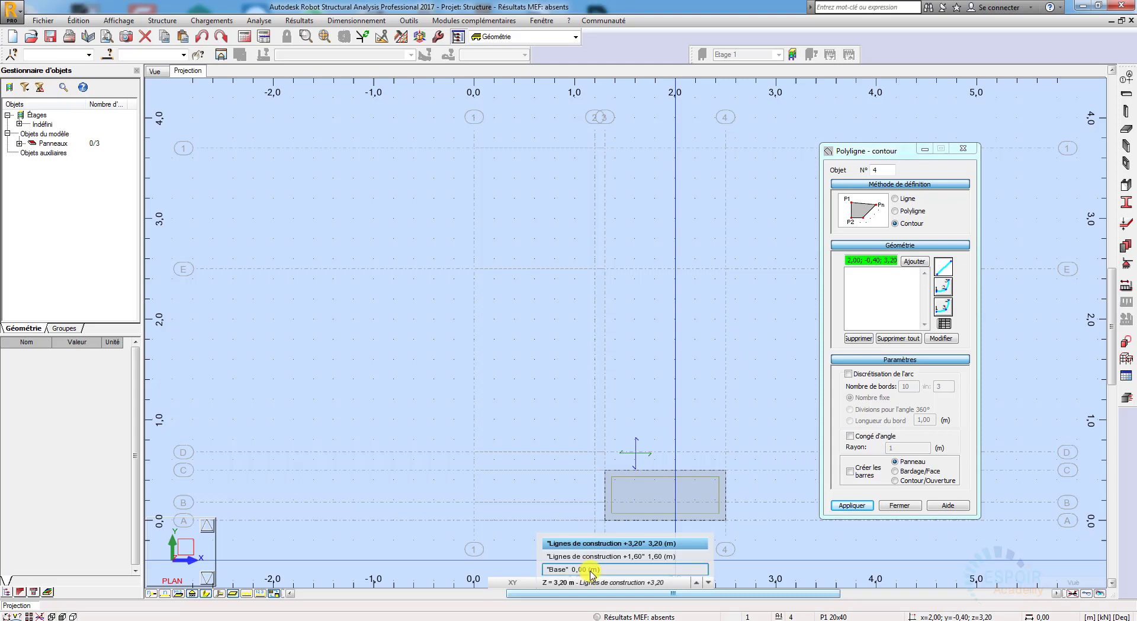
left_click(592, 570)
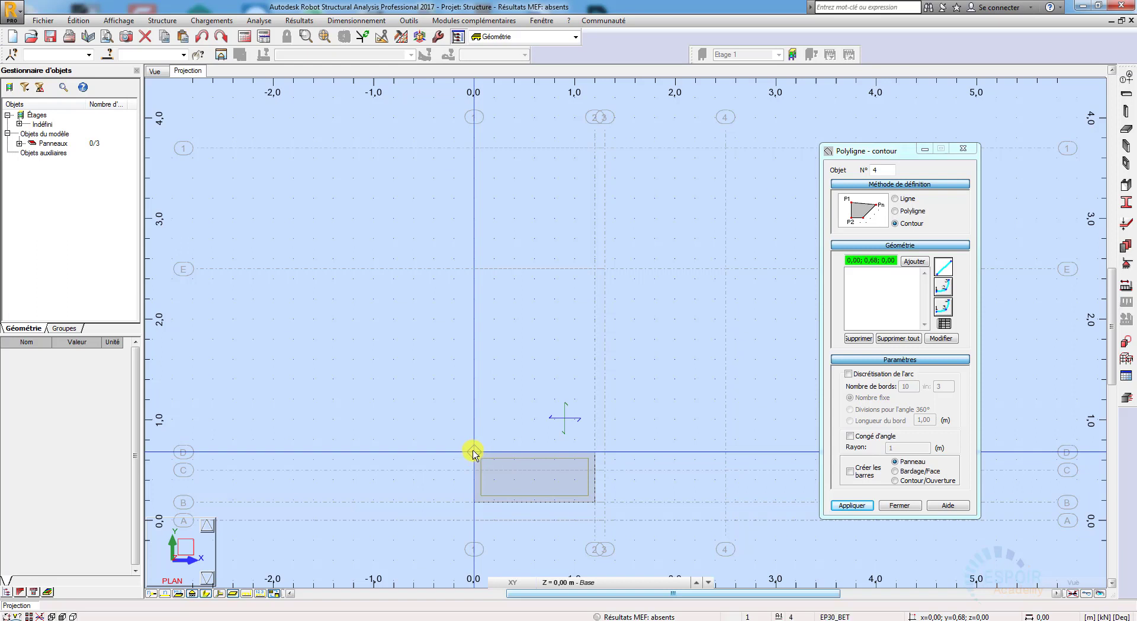
left_click(586, 457)
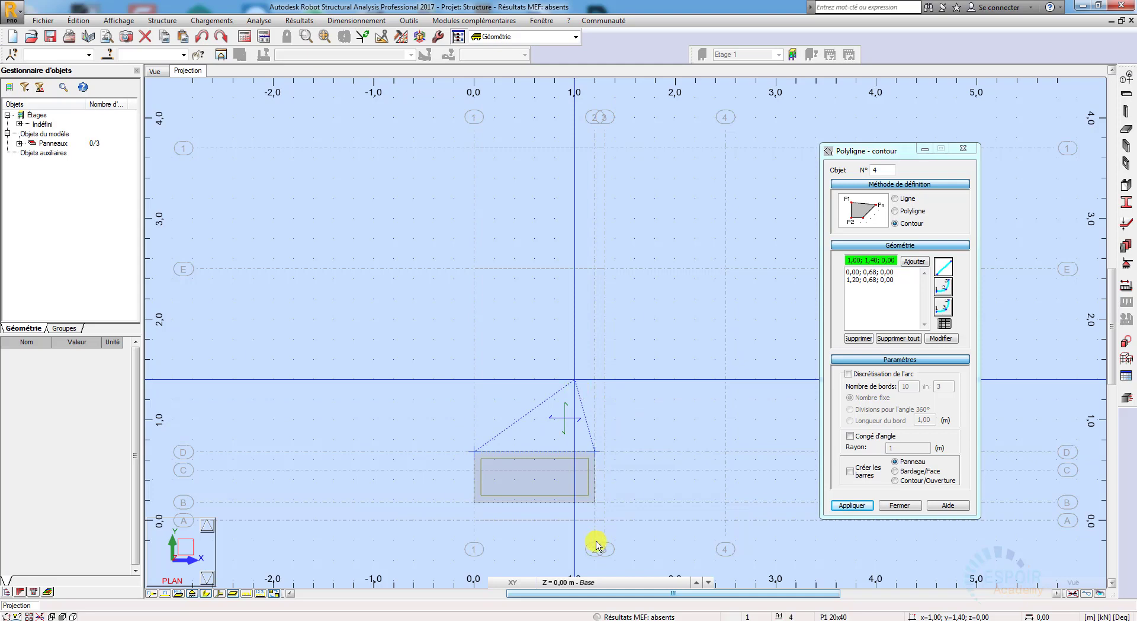
left_click(600, 584)
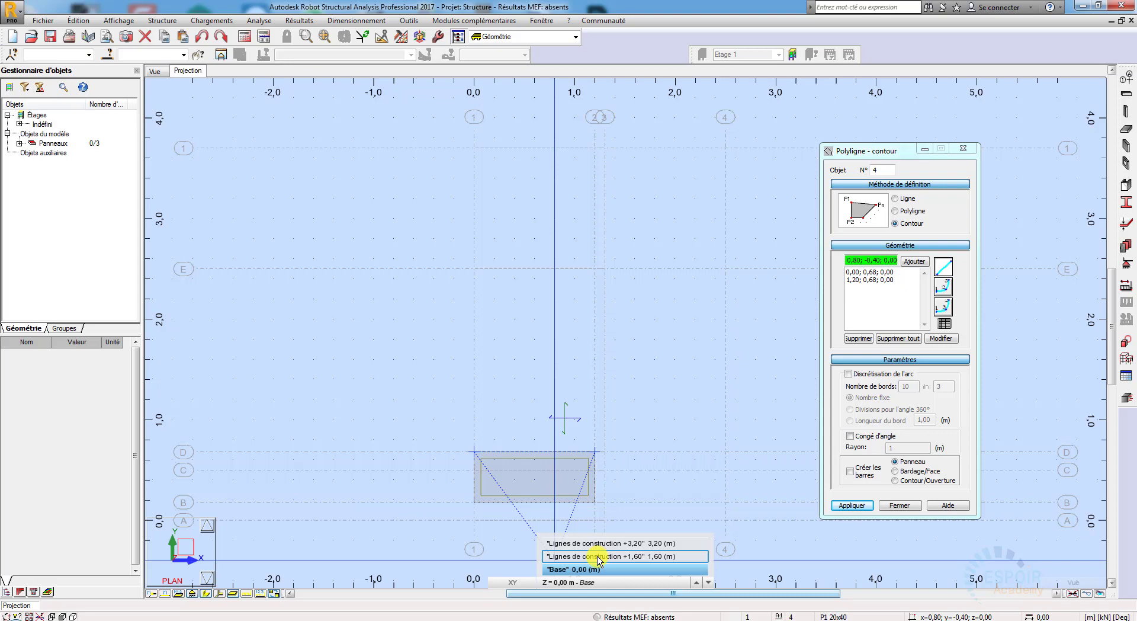
left_click(598, 557)
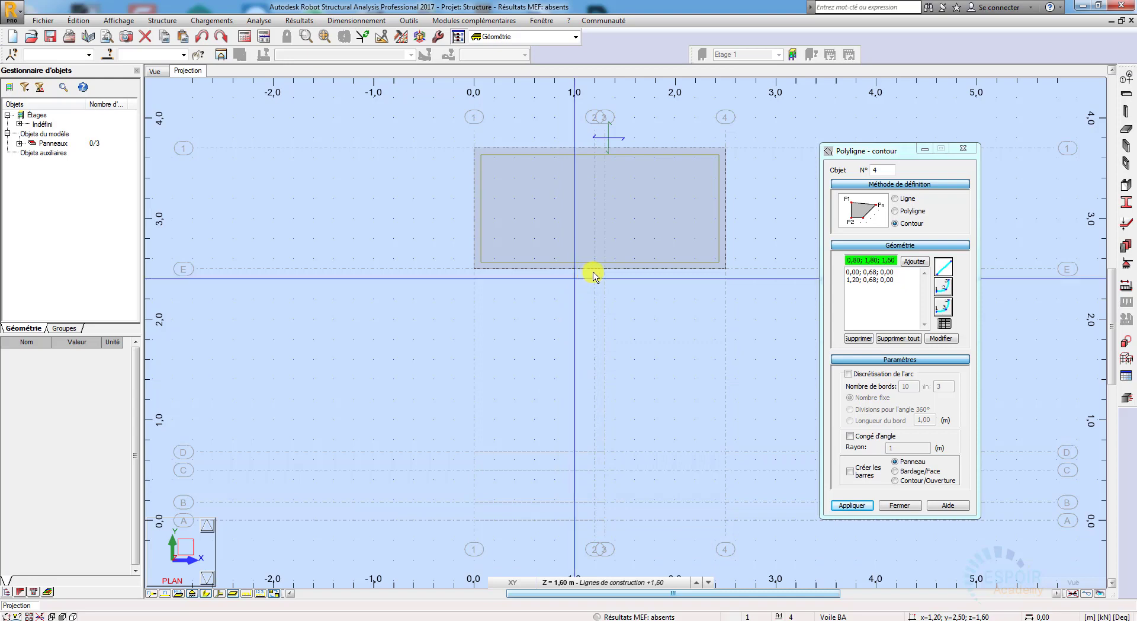
left_click(530, 296)
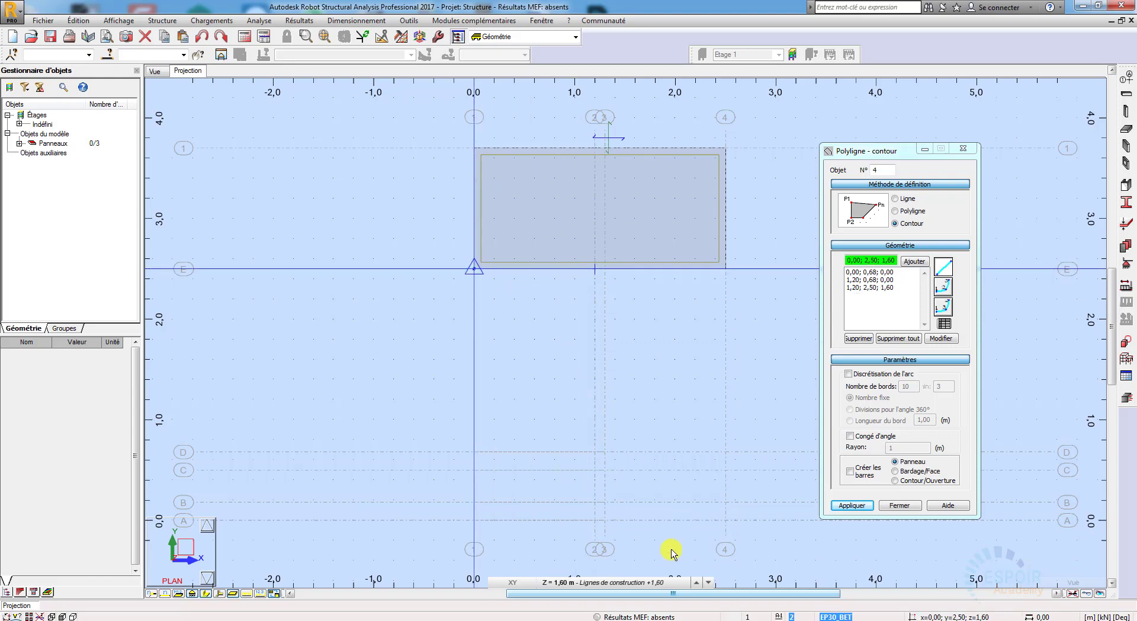
left_click(621, 584)
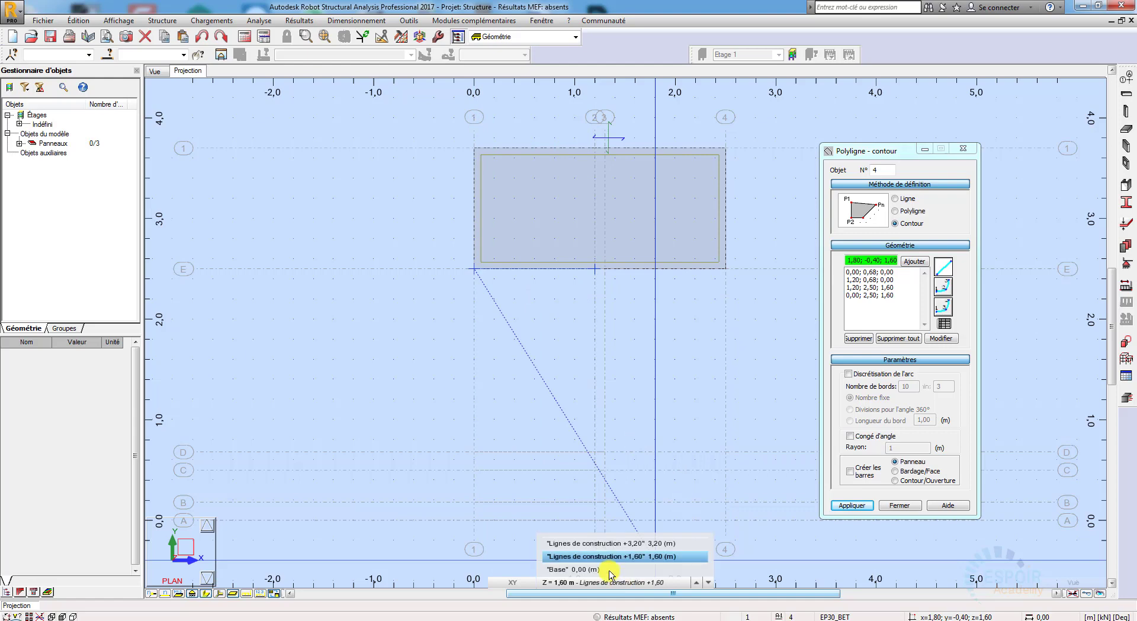
left_click(610, 569)
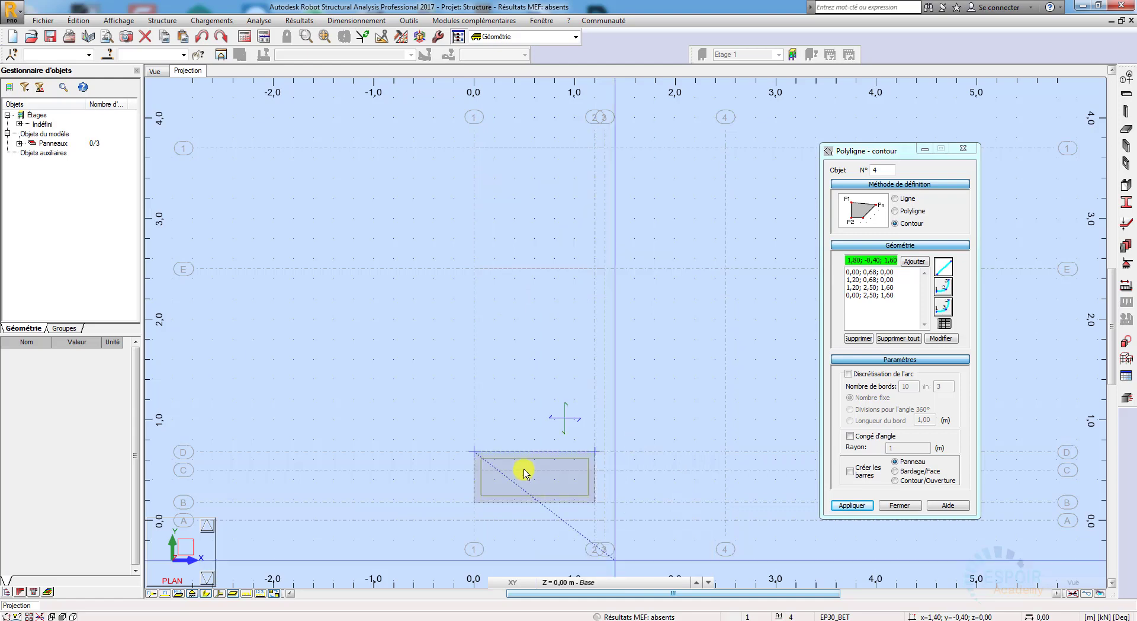
left_click(475, 453)
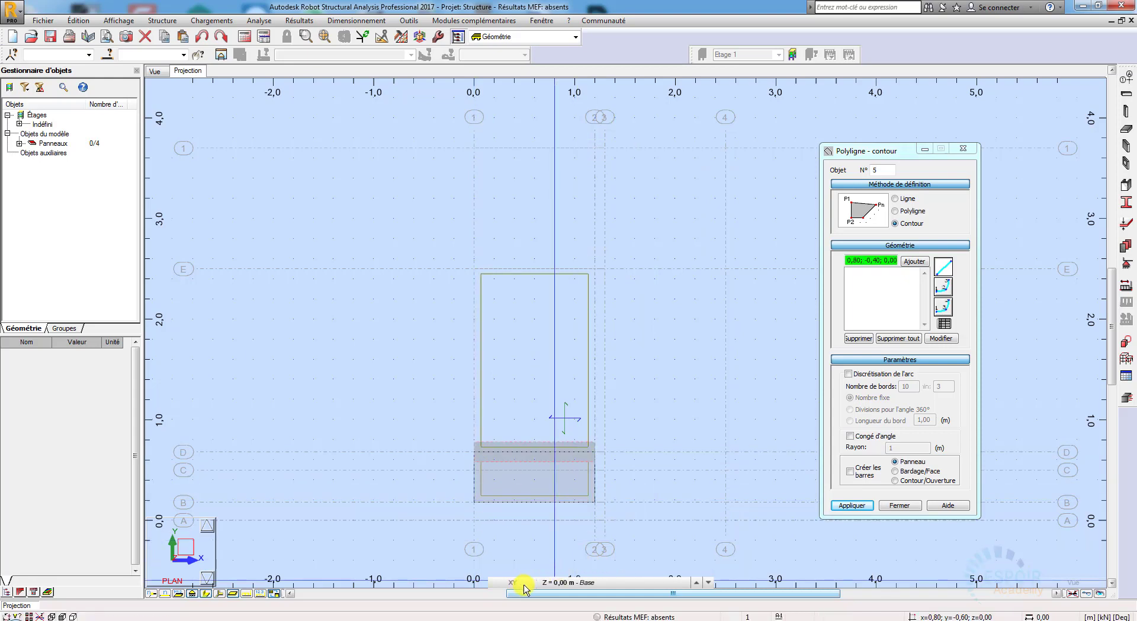
Step: Examine in 3D, from several angles, how the lower flight joins the base and intermediate landings
left_click(154, 71)
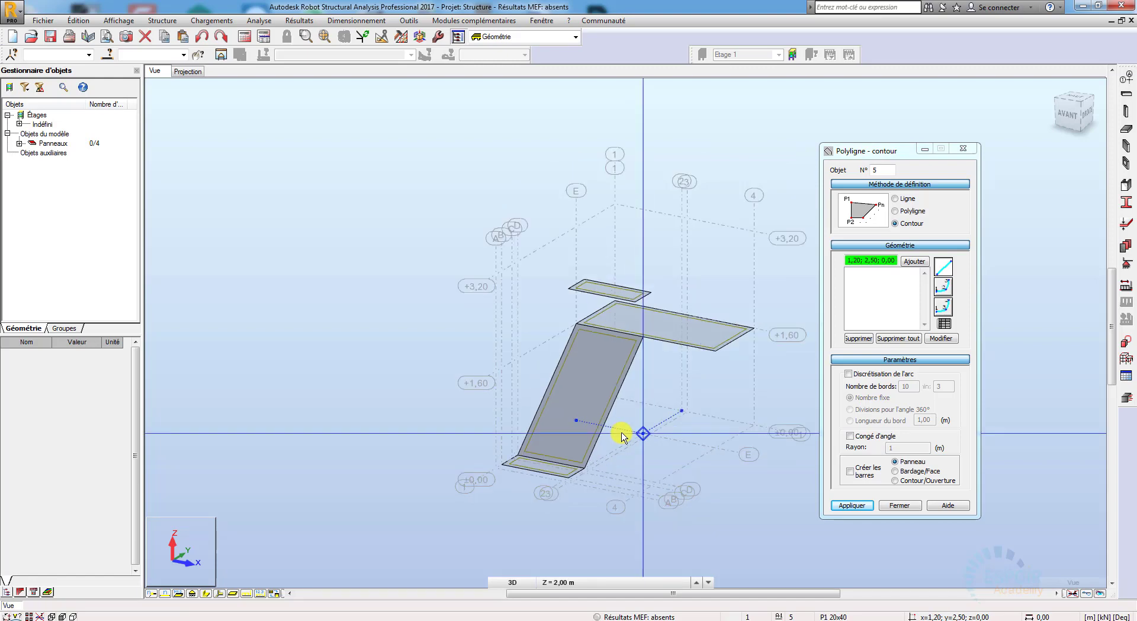
right_click(775, 544)
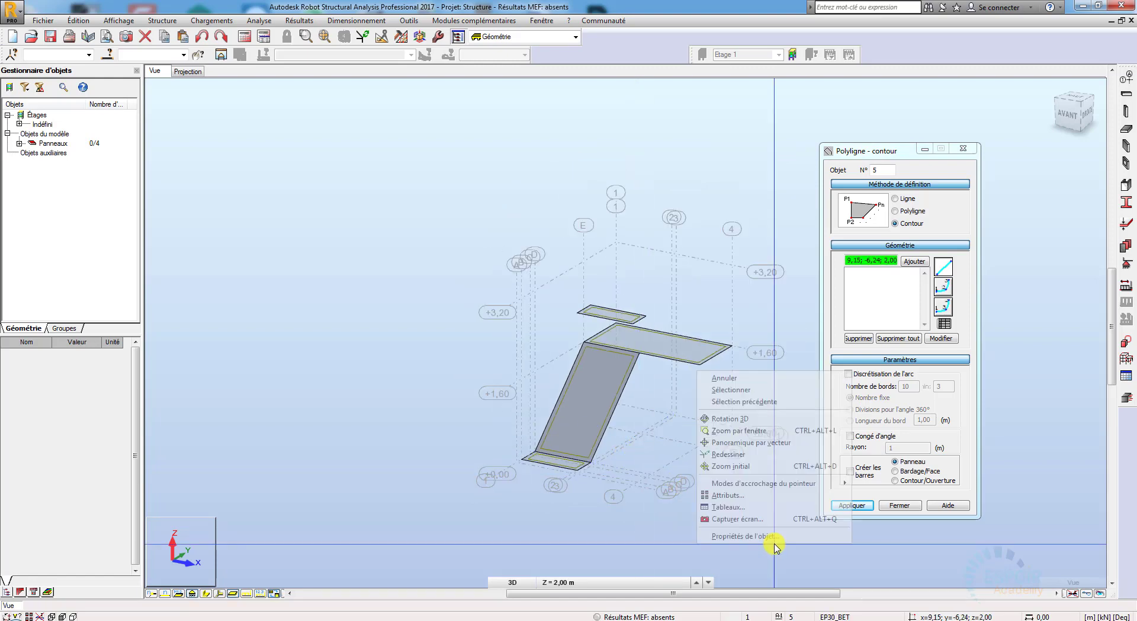
left_click(744, 419)
left_click_drag(757, 468, 604, 438)
scroll(605, 438, "up", 2)
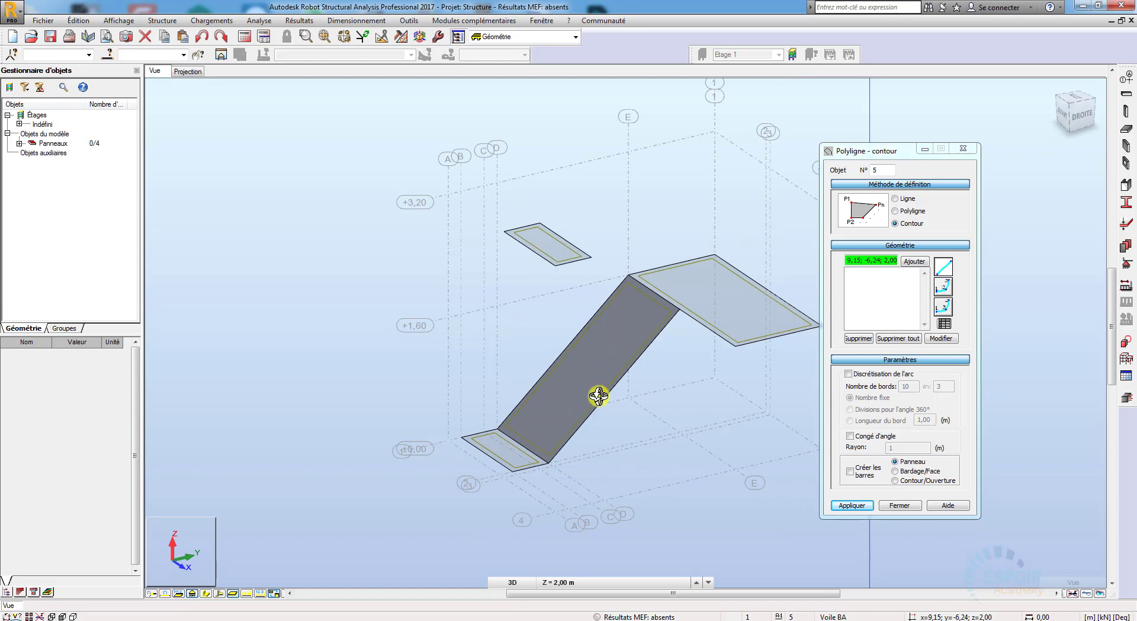
left_click_drag(518, 437, 570, 438)
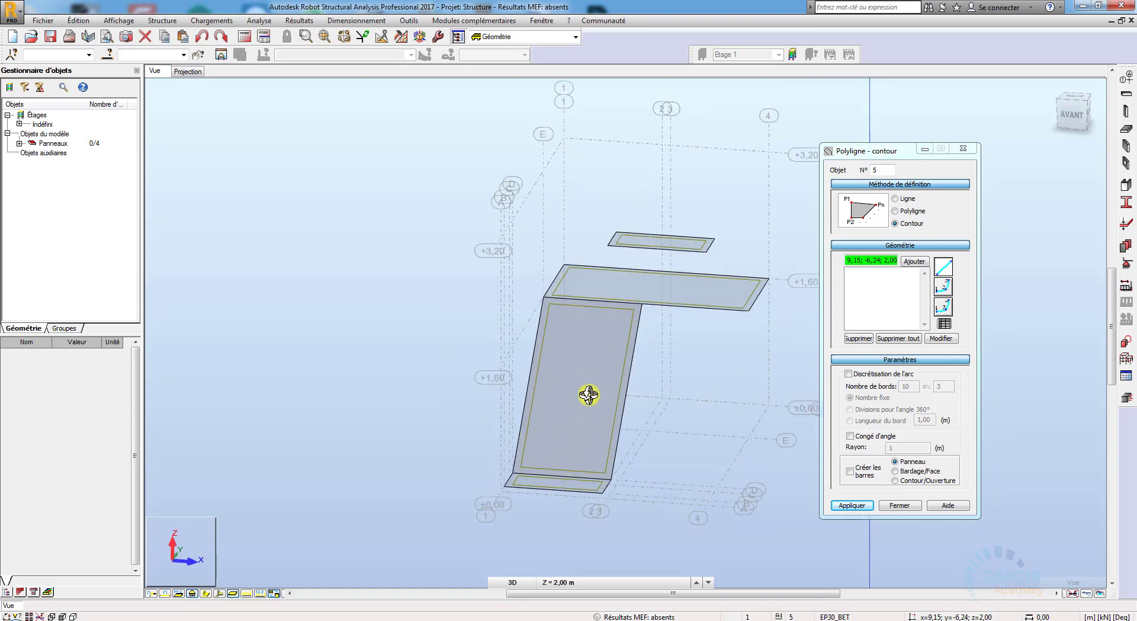
scroll(586, 408, "up", 1)
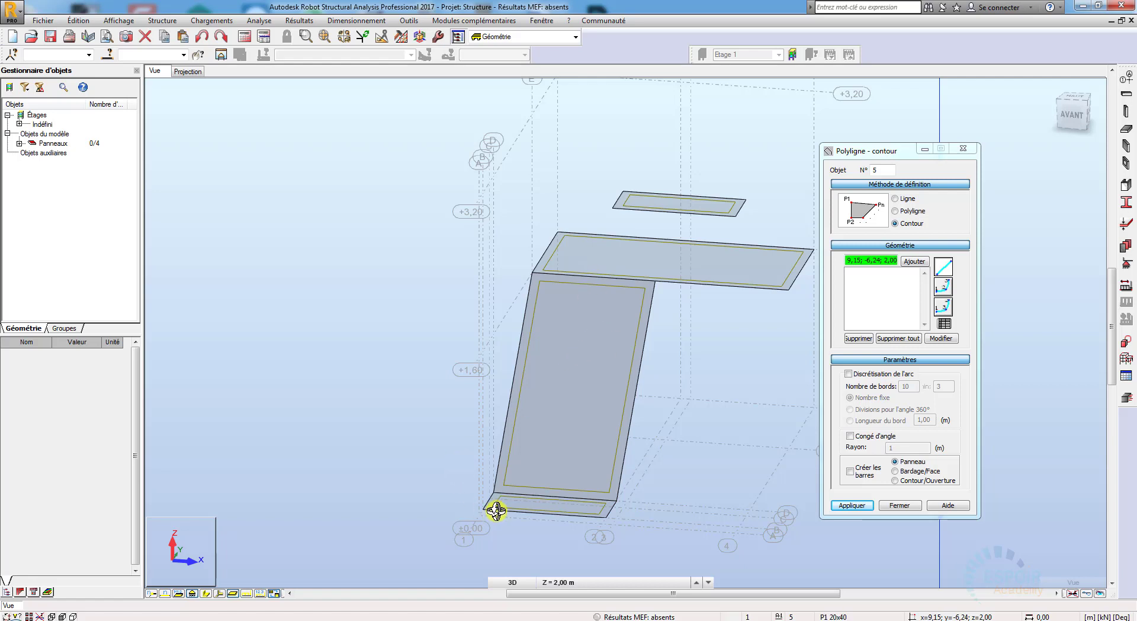
left_click_drag(495, 508, 535, 488)
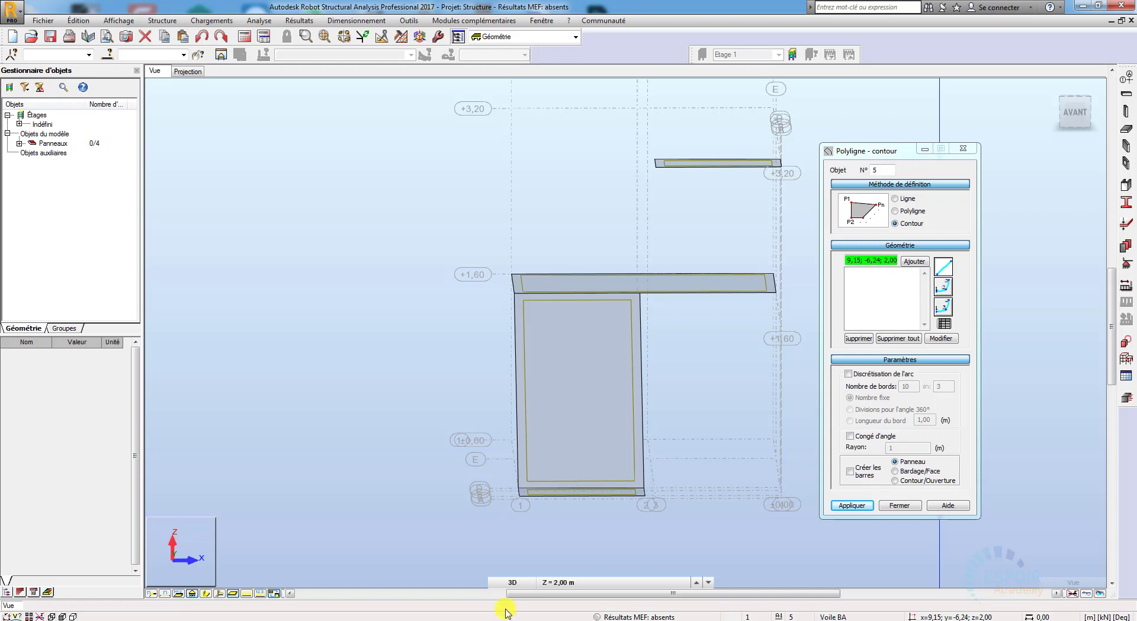
Step: Set the model view to the XY plane at the +1.60 m construction level
left_click(513, 582)
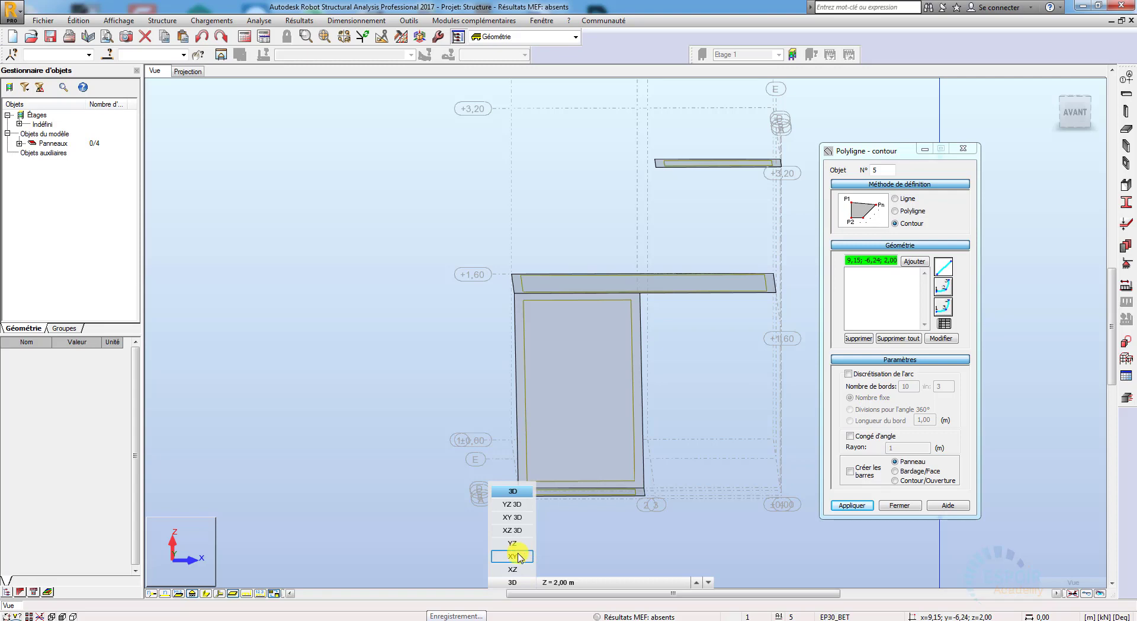
left_click(502, 558)
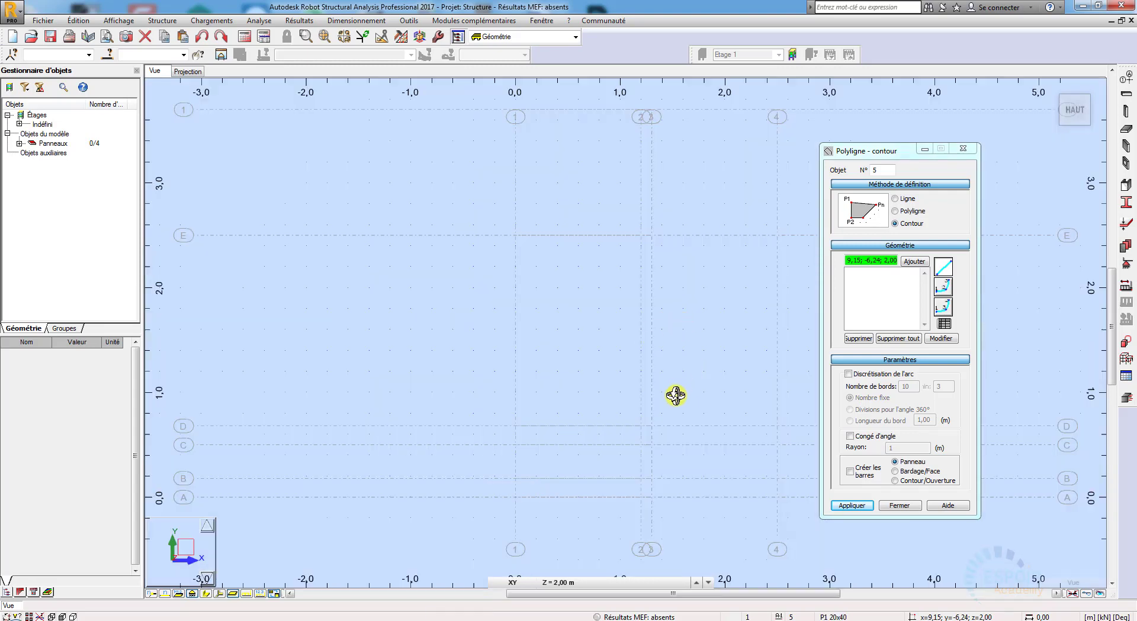
left_click(694, 585)
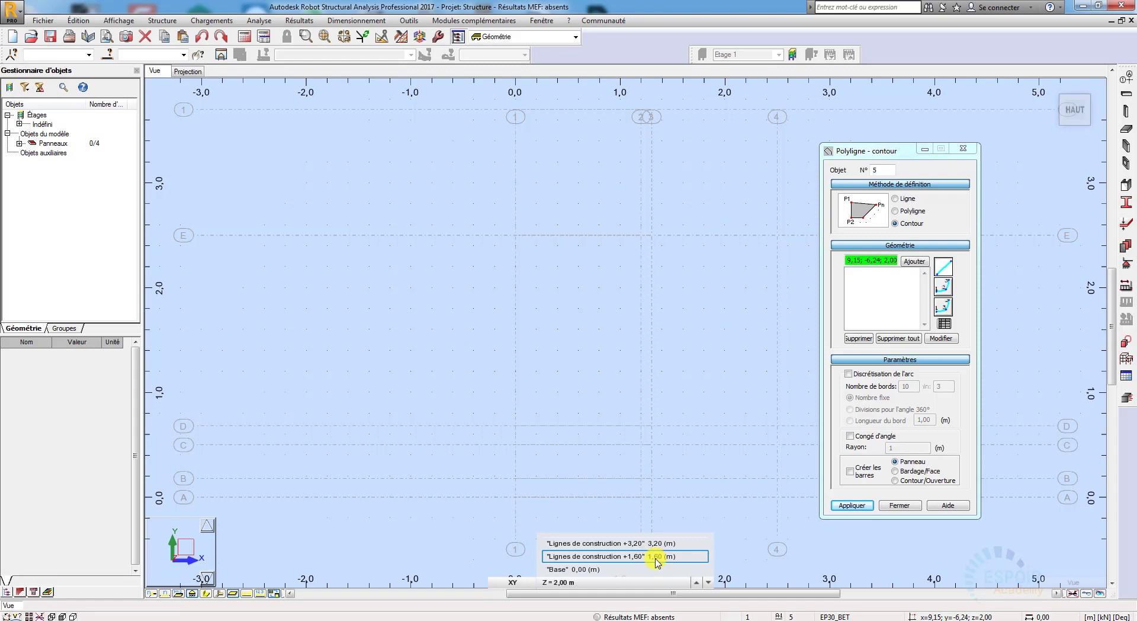
left_click(655, 556)
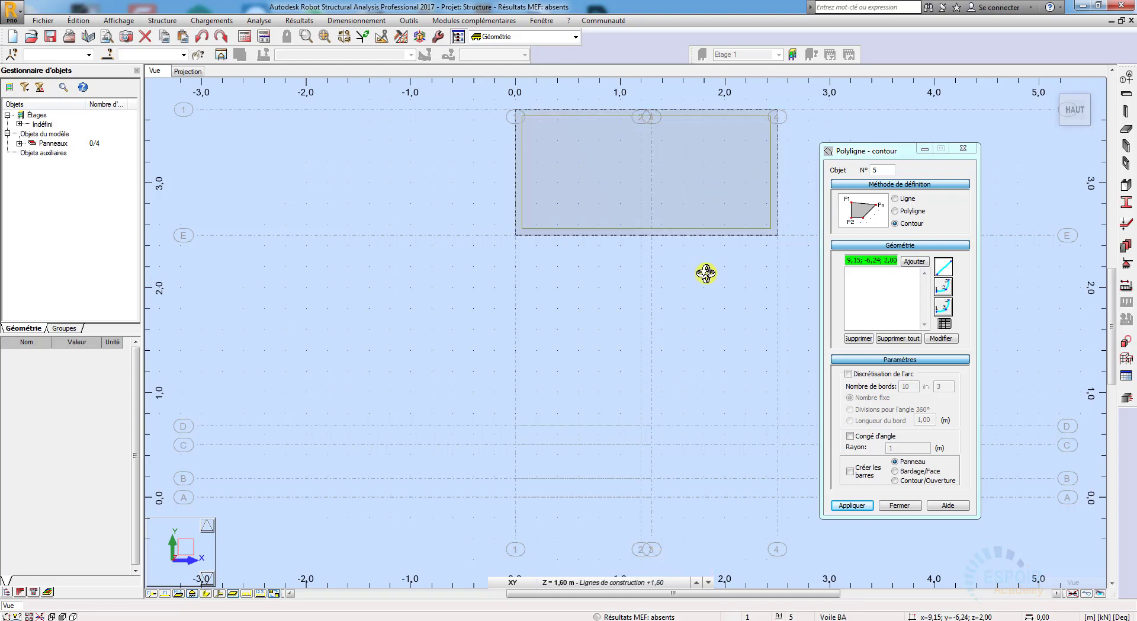
middle_click_drag(602, 276, 551, 286)
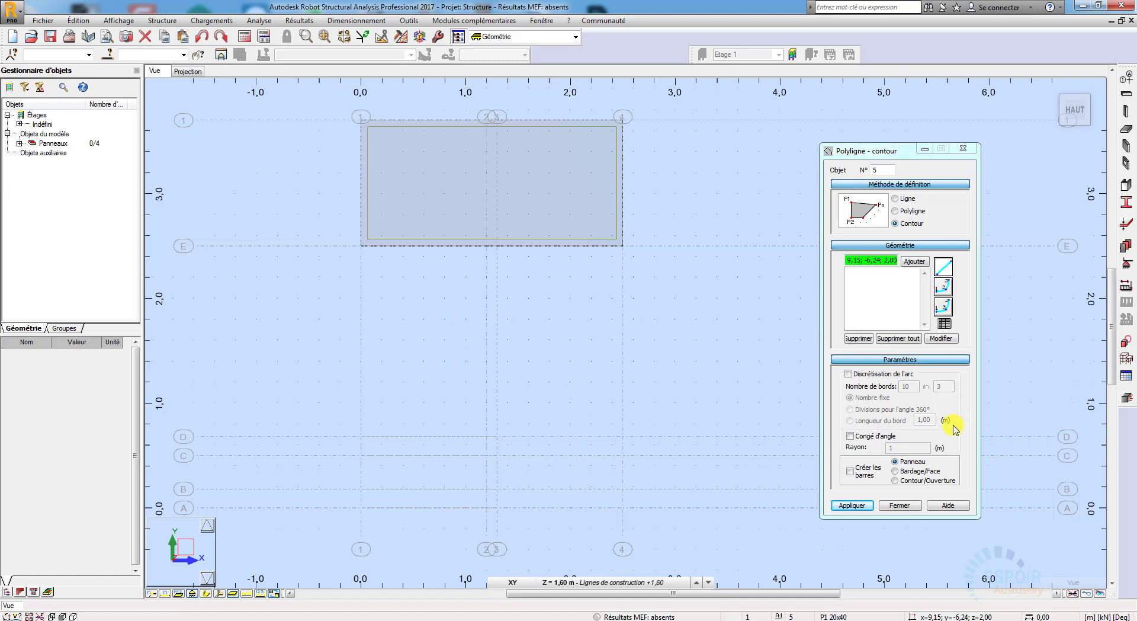
Step: Try to draw the upper flight's contour through (1.30; 2.50; 1.60), (2.50; 2.50; 1.60), (1.30; 0.50; 3.20) and (2.50; 0.50; 3.20), and undo it
left_click(889, 151)
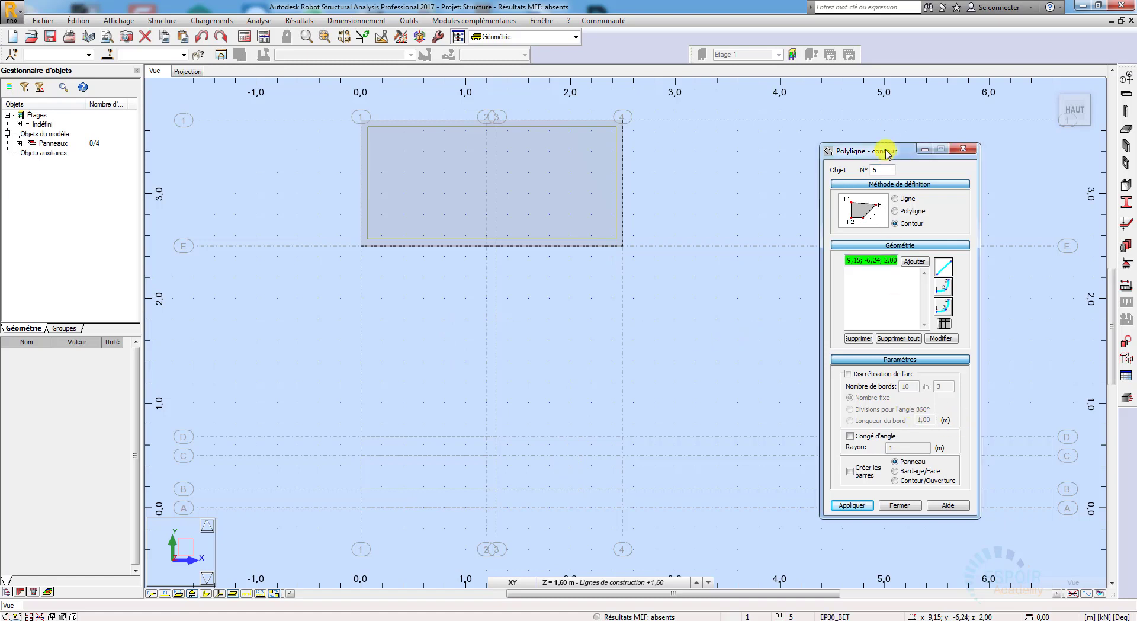
left_click(498, 247)
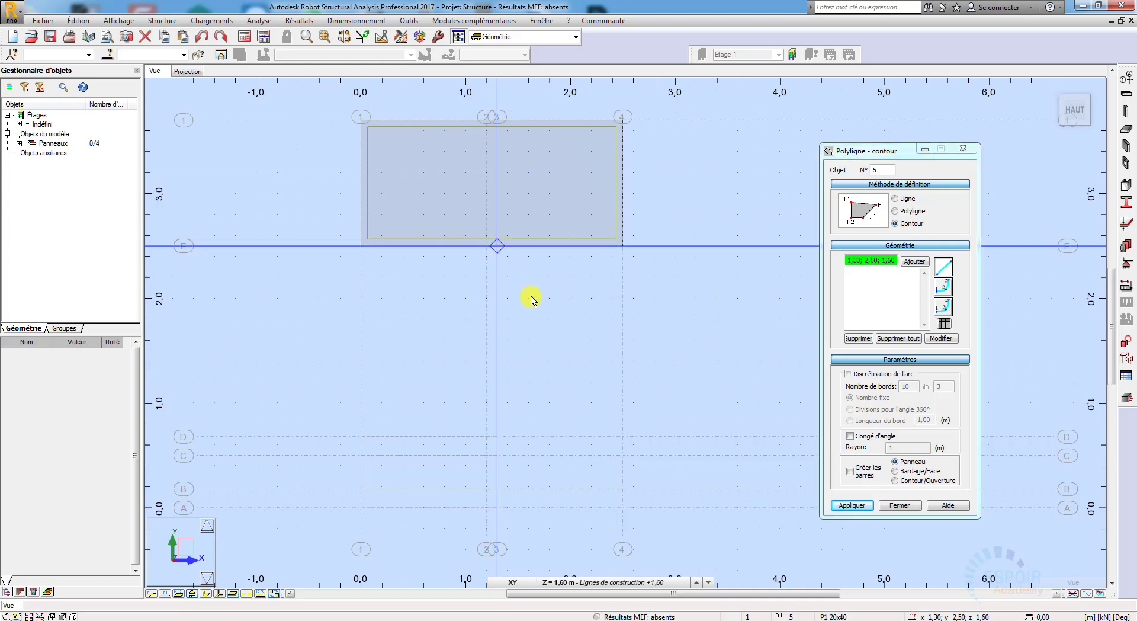
left_click(623, 248)
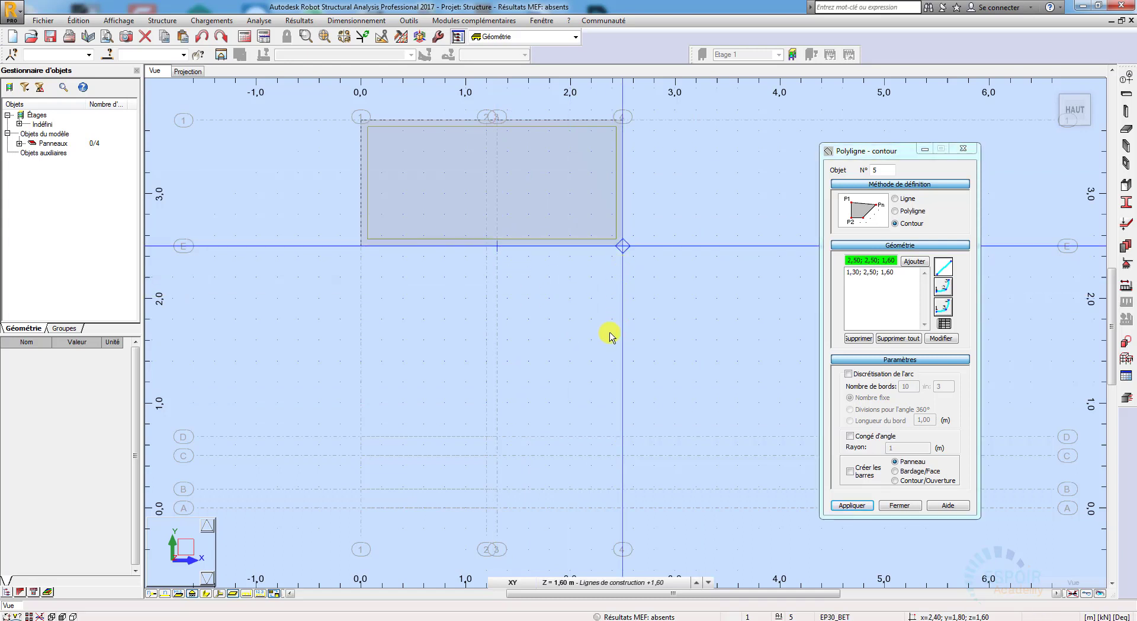
left_click(617, 586)
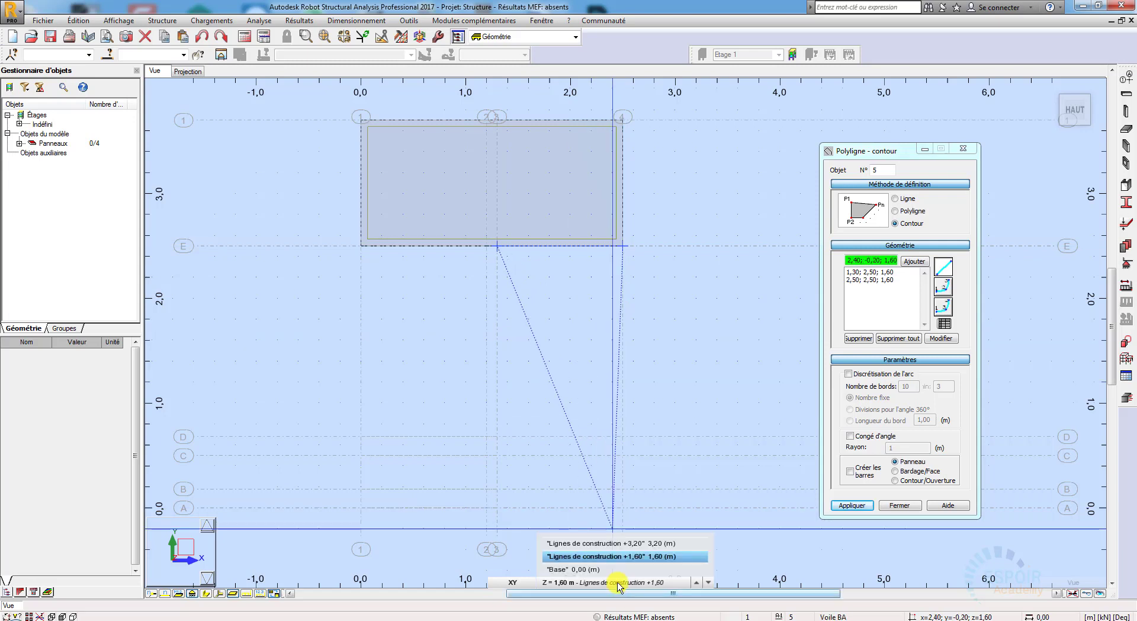
left_click(633, 547)
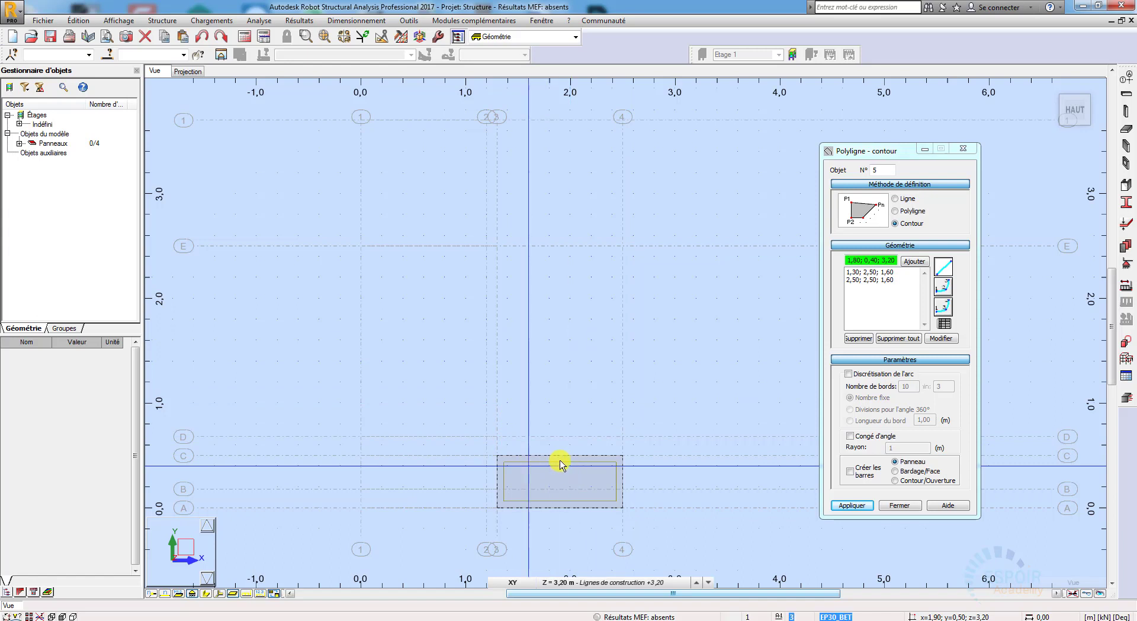
left_click(497, 457)
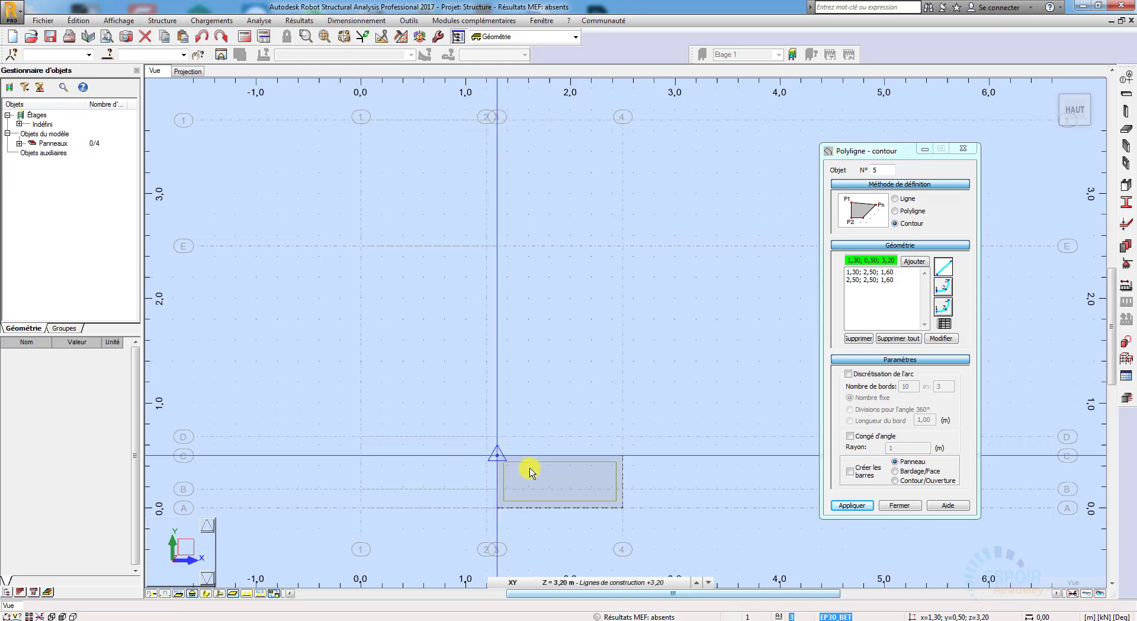
left_click(623, 455)
left_click(641, 584)
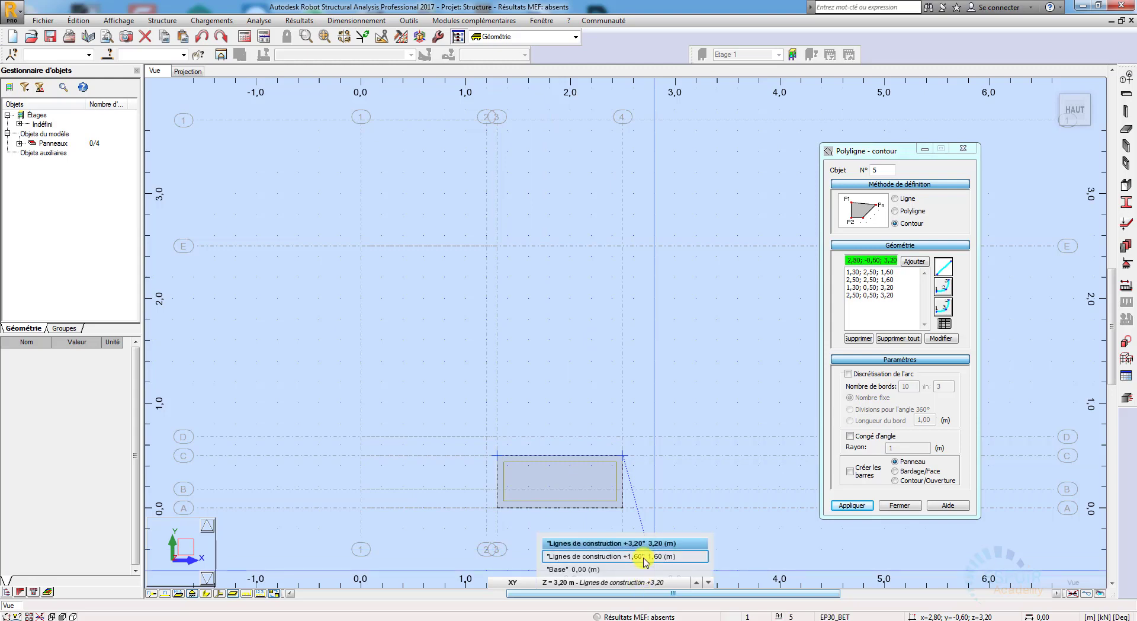
left_click(645, 557)
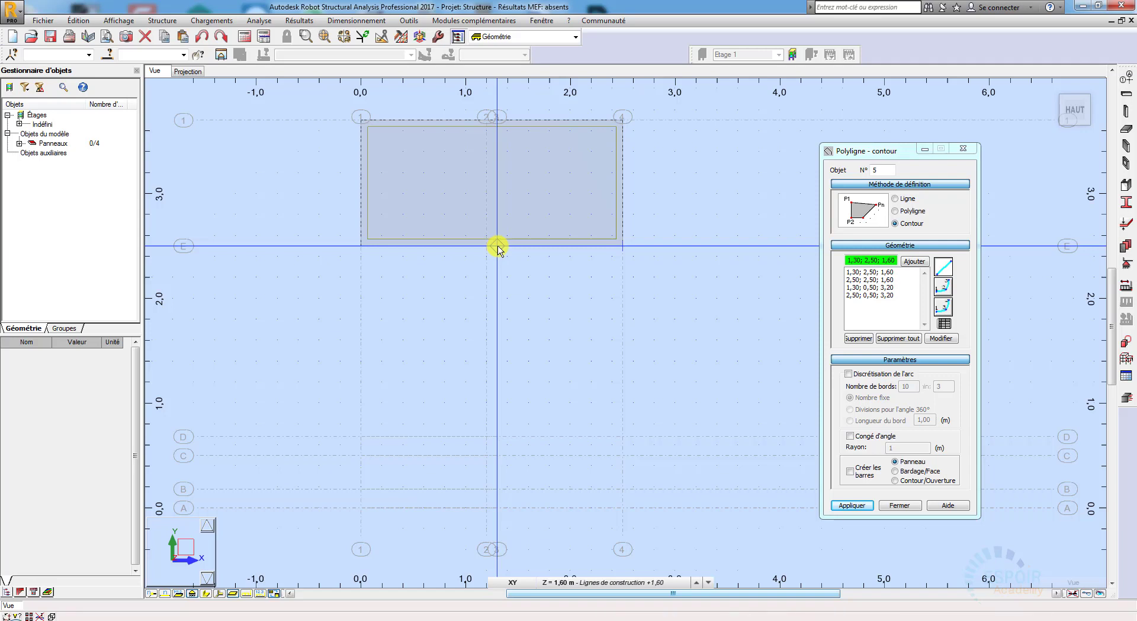
left_click(497, 247)
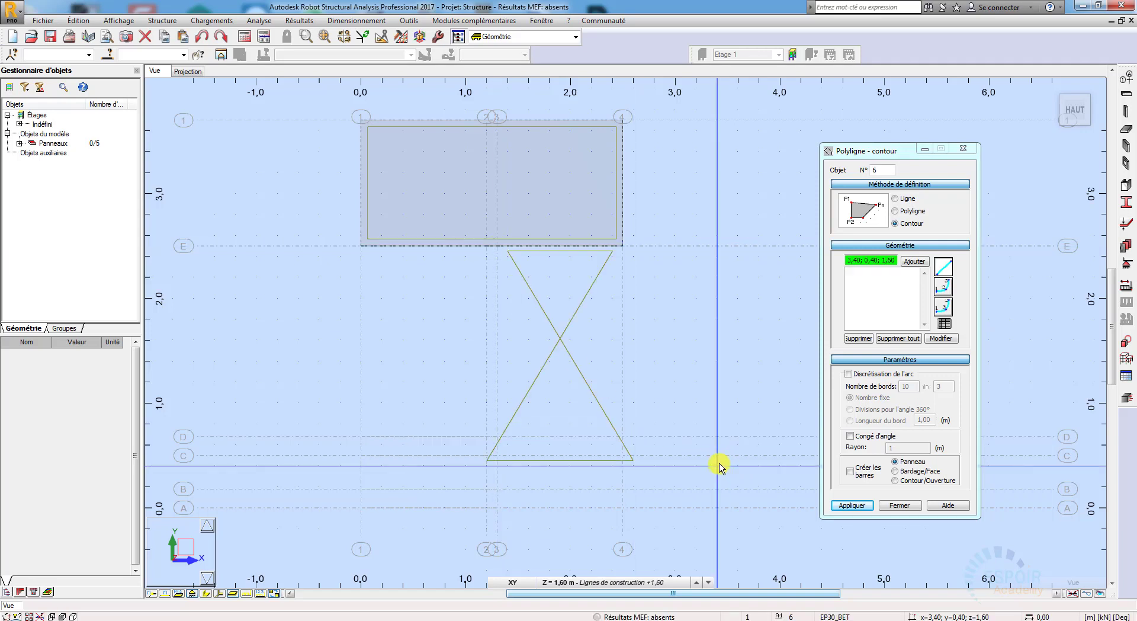
key("ctrl+z")
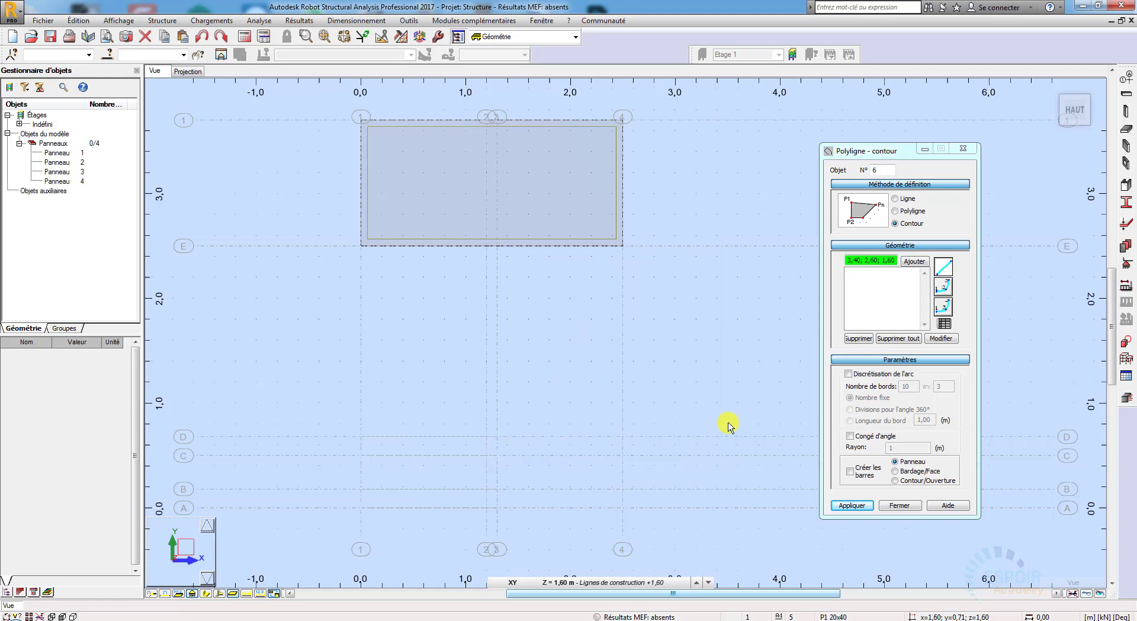
Step: Draw the upper flight's panel contour through (1.30; 2.50; 1.60), (2.50; 2.50; 1.60), (2.50; 0.50; 3.20) and (1.30; 0.50; 3.20)
left_click(893, 153)
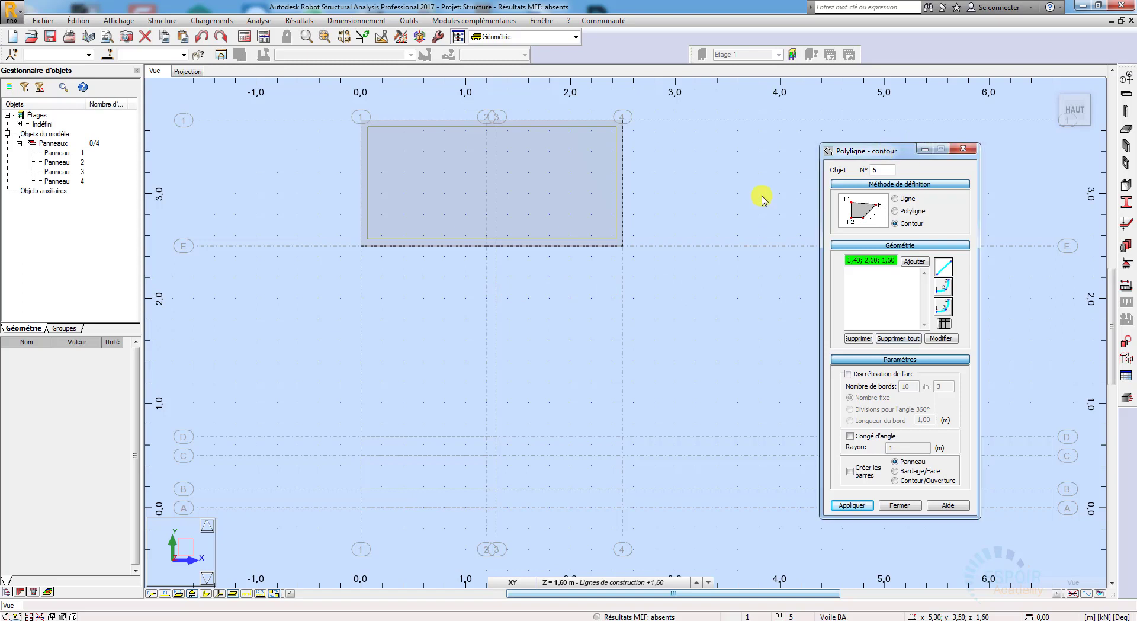
left_click(580, 581)
left_click(580, 553)
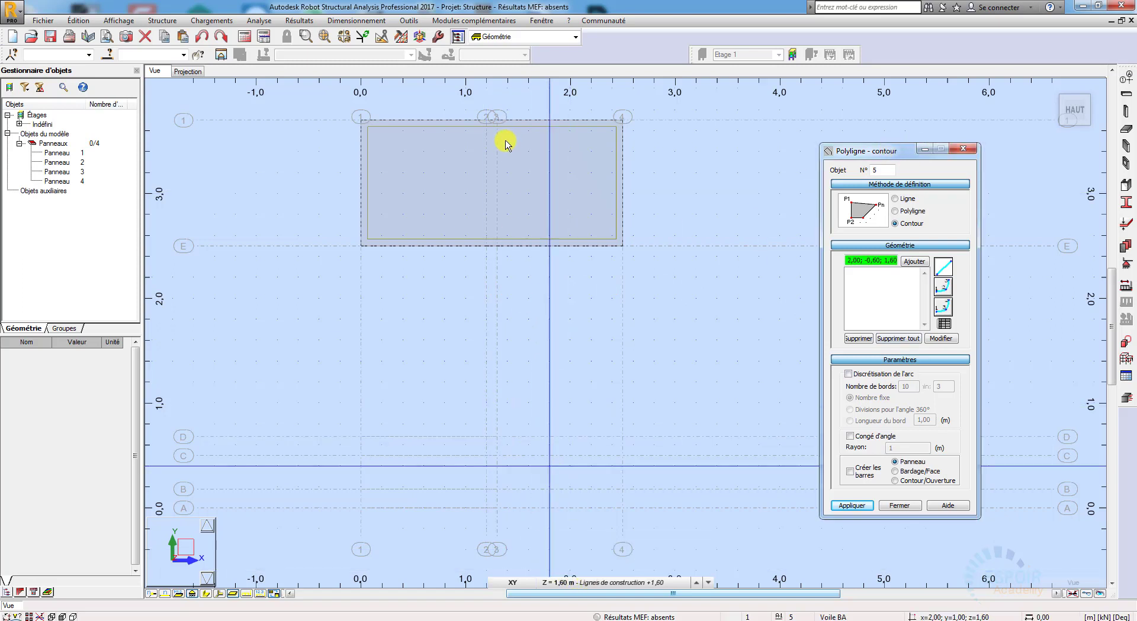
left_click(497, 246)
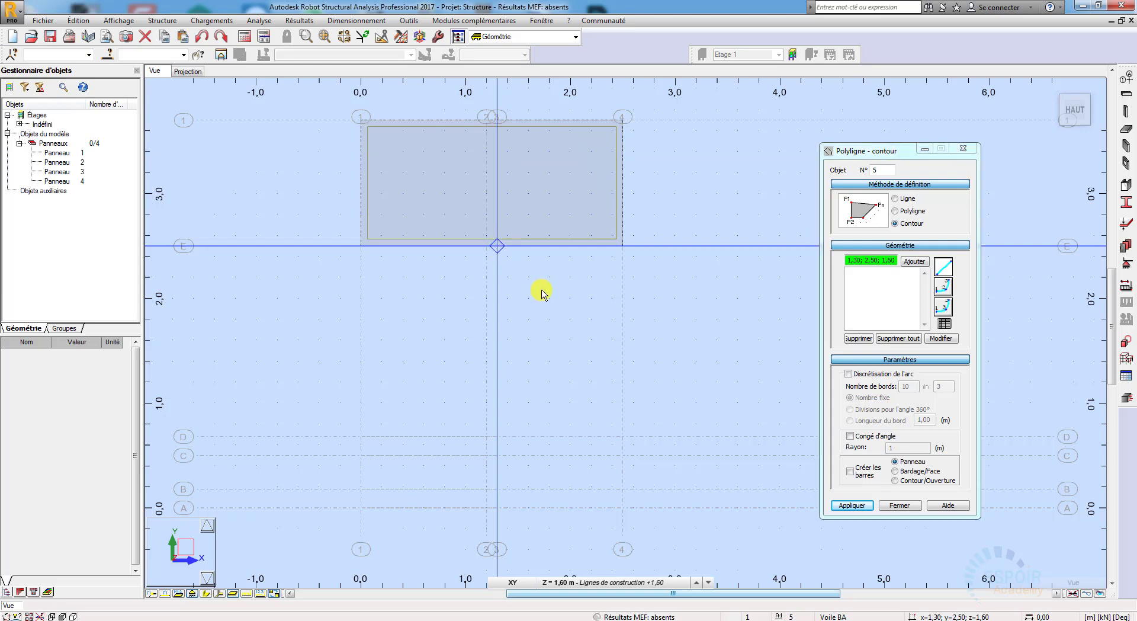
left_click(620, 249)
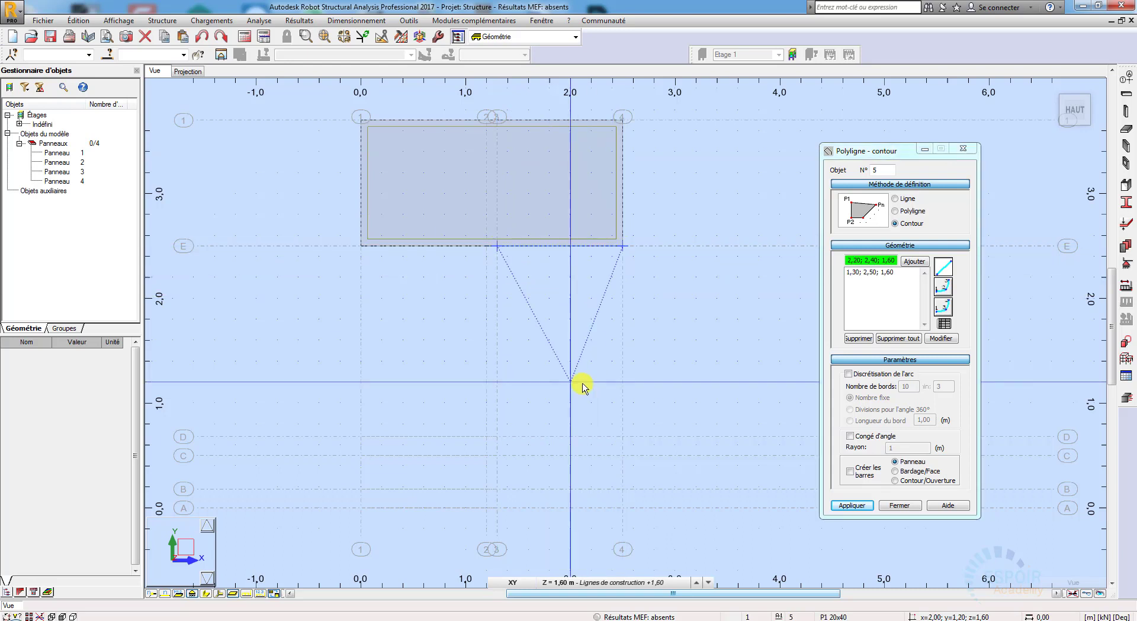
left_click(638, 583)
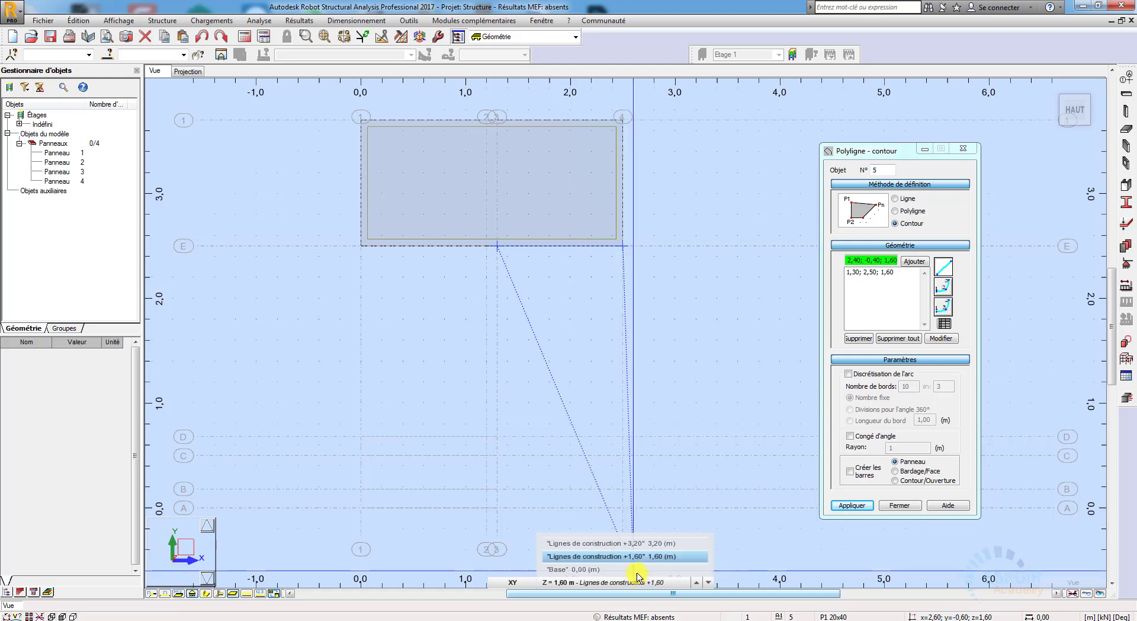
left_click(630, 543)
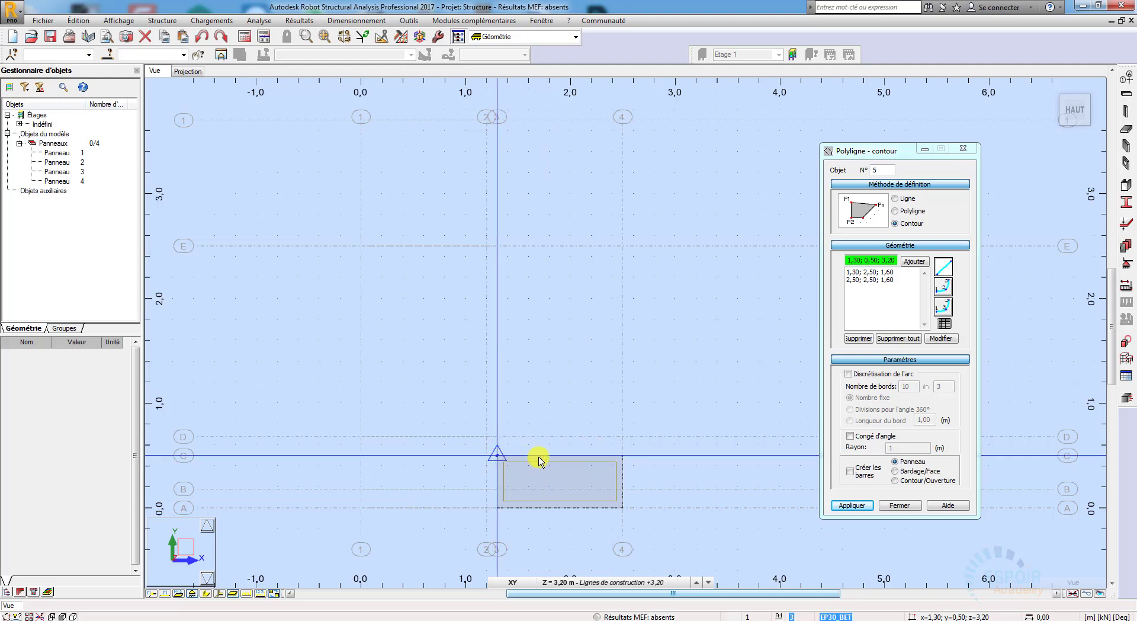
left_click(622, 456)
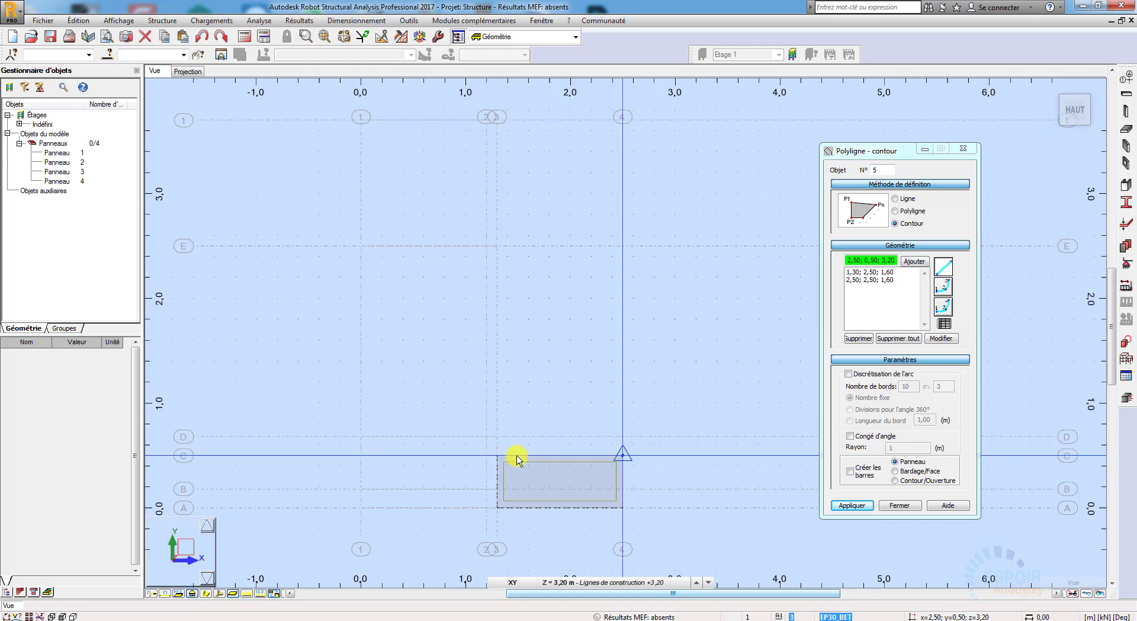
left_click(583, 385)
left_click(639, 583)
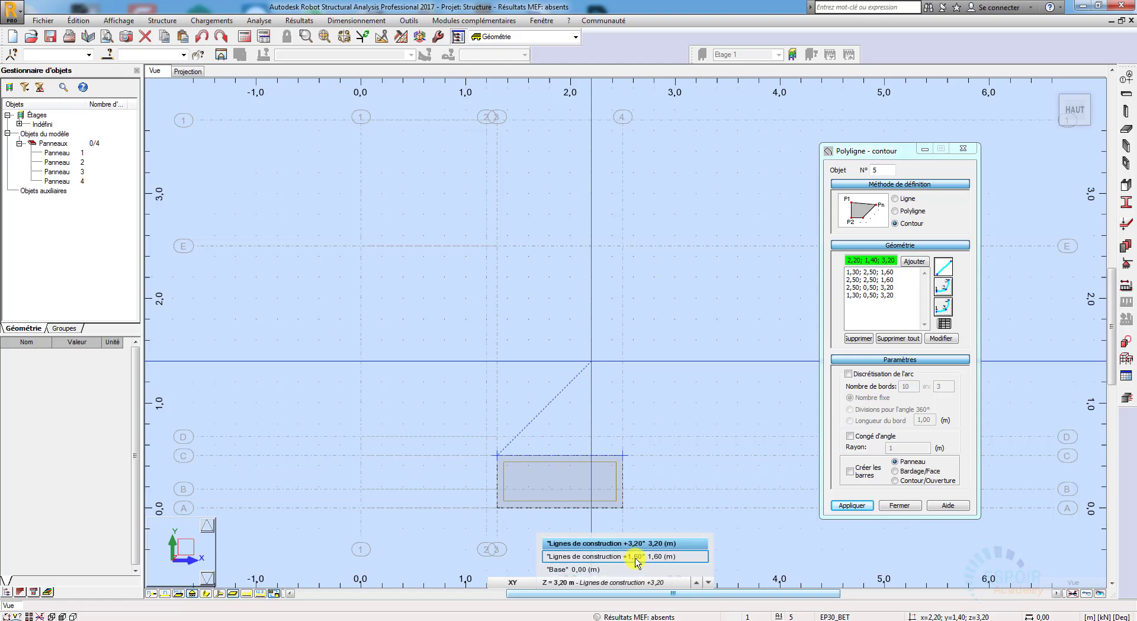
left_click(635, 557)
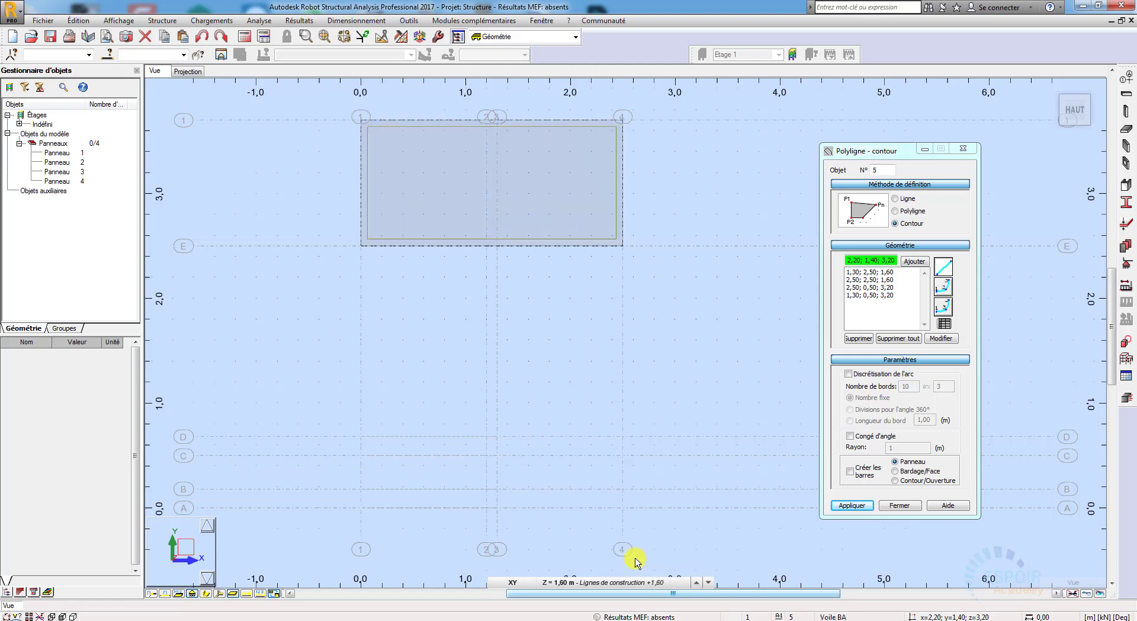
left_click(498, 247)
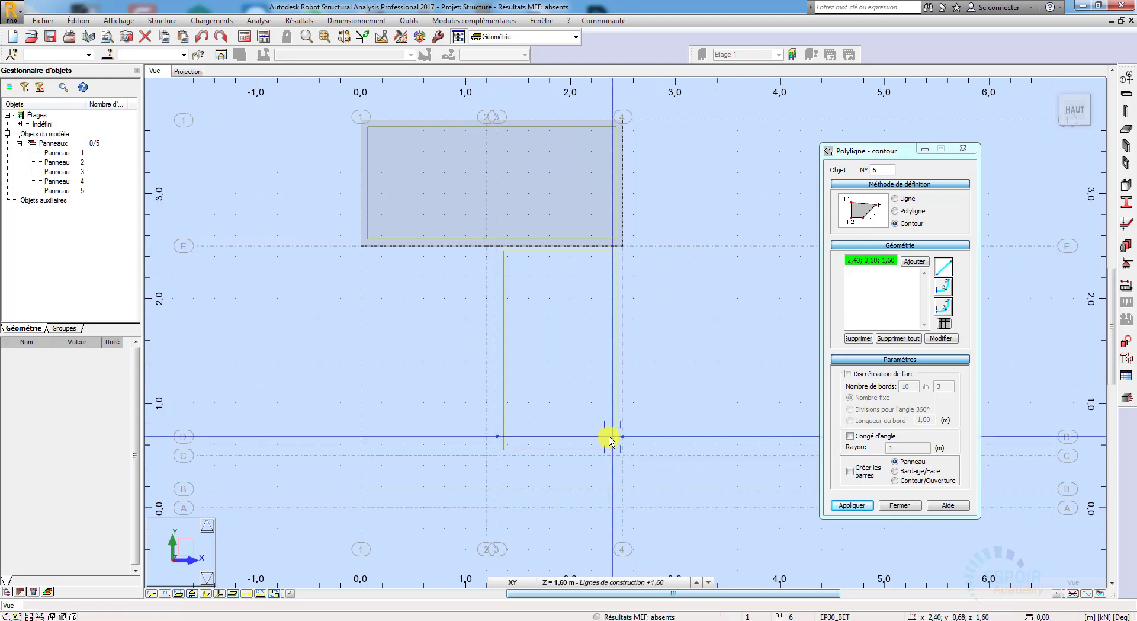
Step: Close the contour definition and examine in 3D how the upper flight joins the intermediate and upper landings
left_click(667, 583)
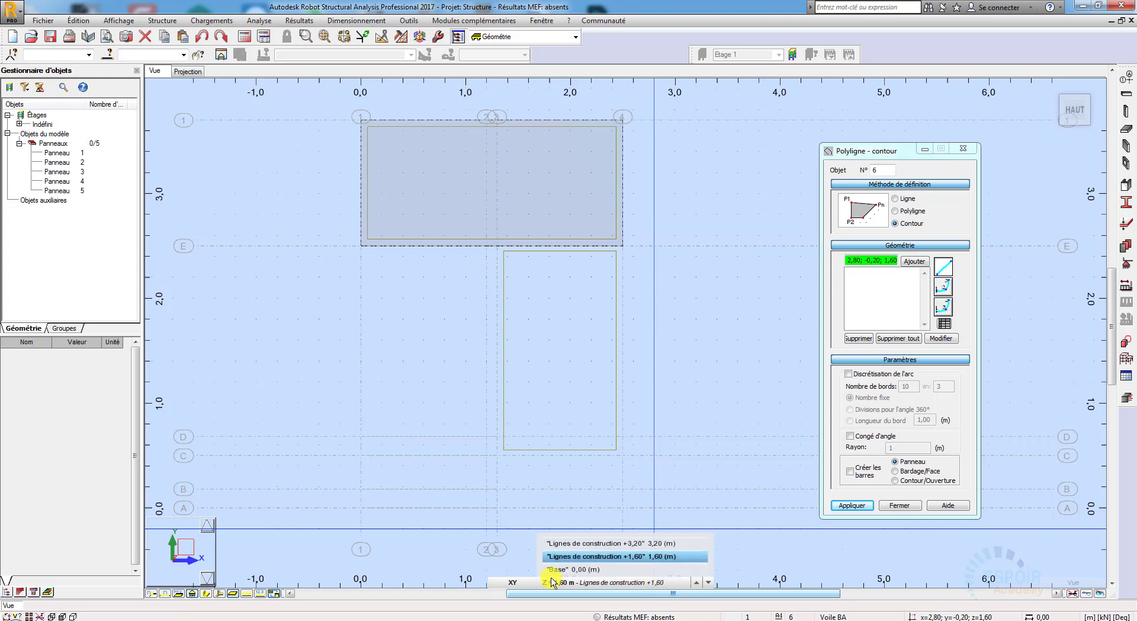
left_click(513, 582)
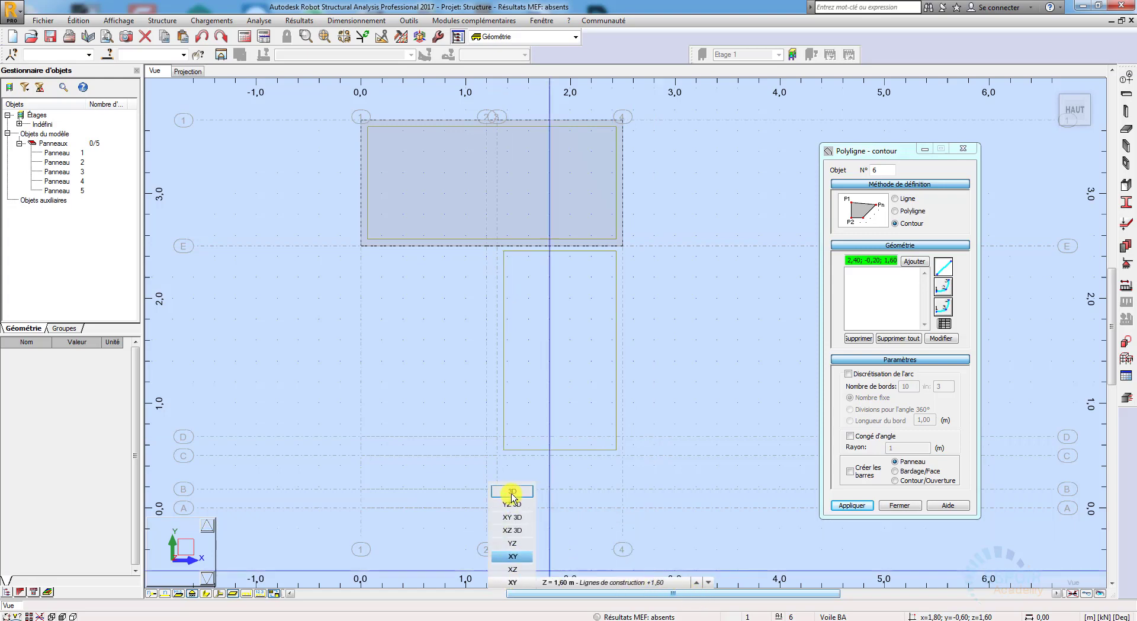
left_click(513, 491)
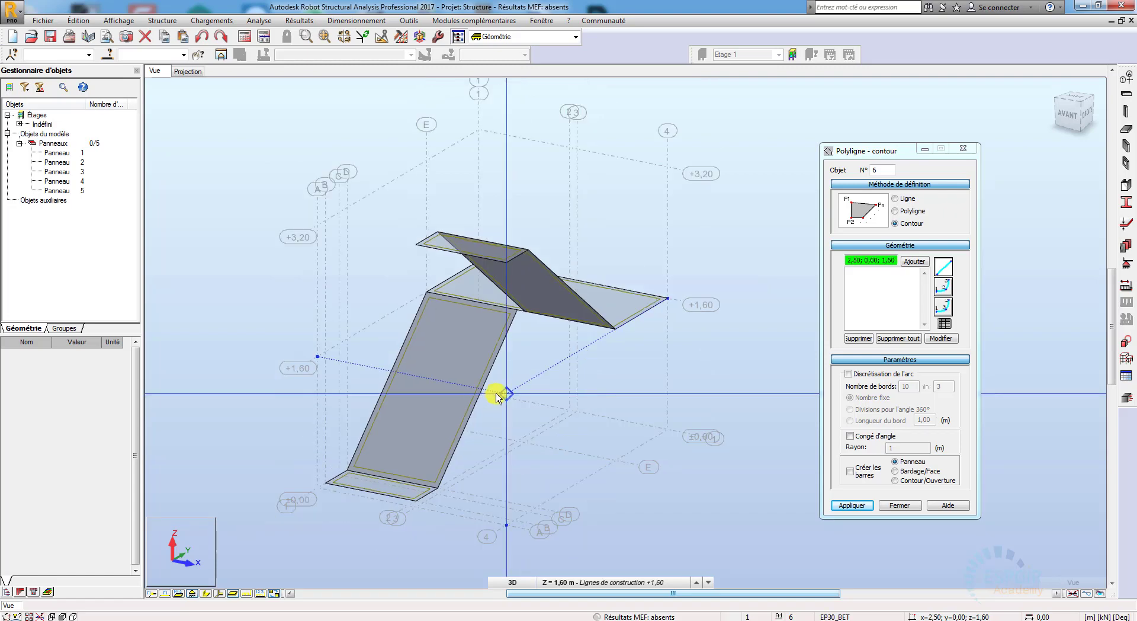
scroll(462, 407, "down", 2)
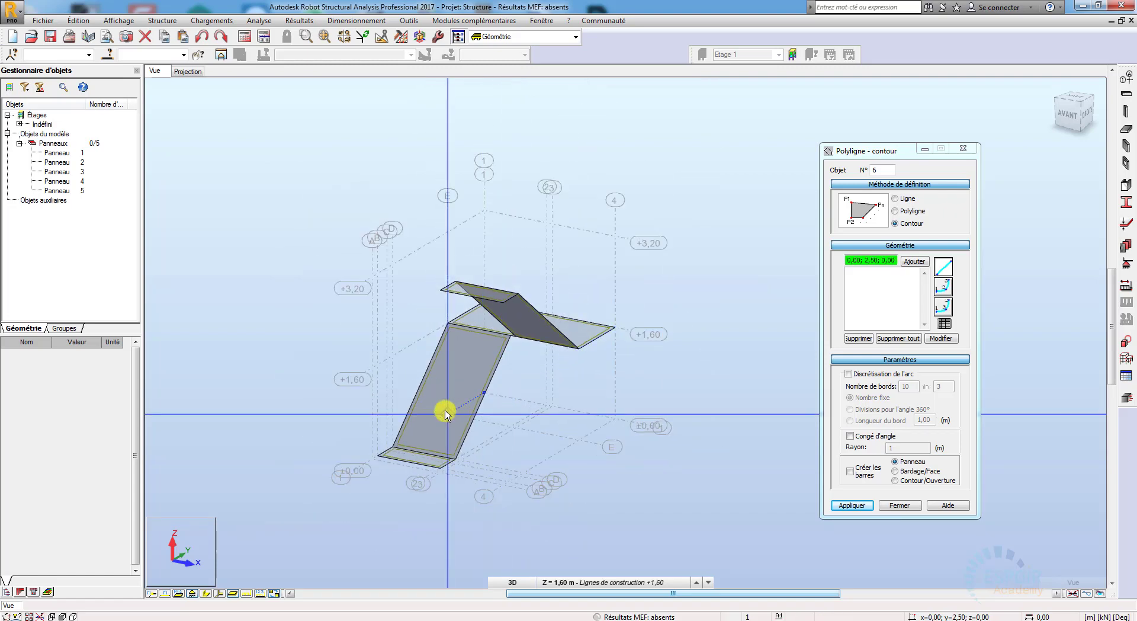
right_click(685, 398)
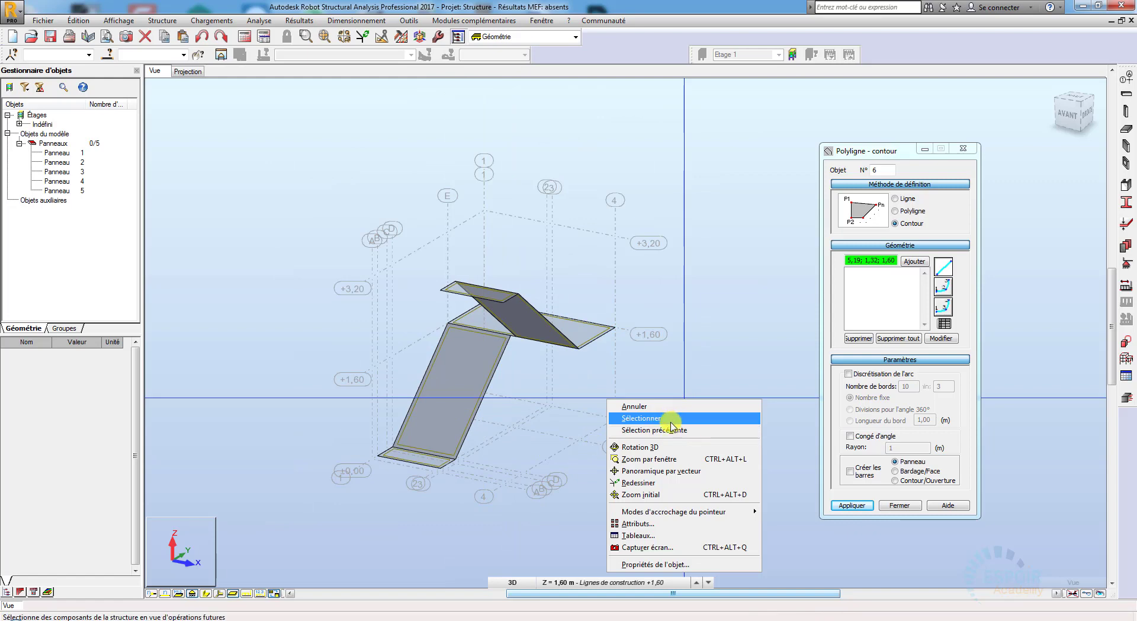
left_click(662, 447)
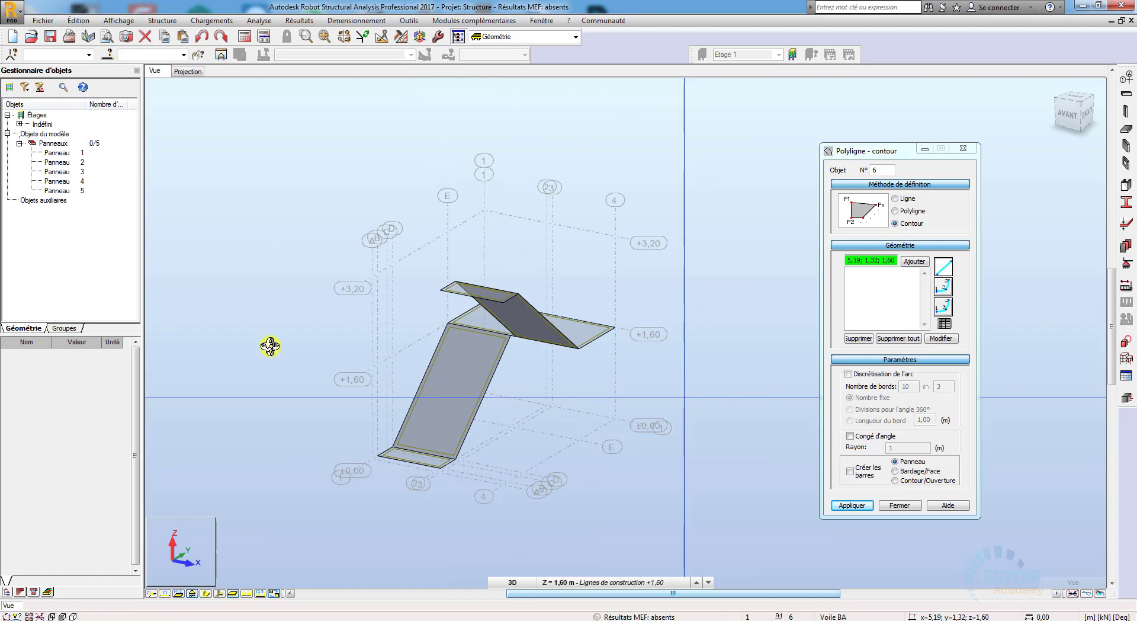
left_click_drag(270, 347, 580, 430)
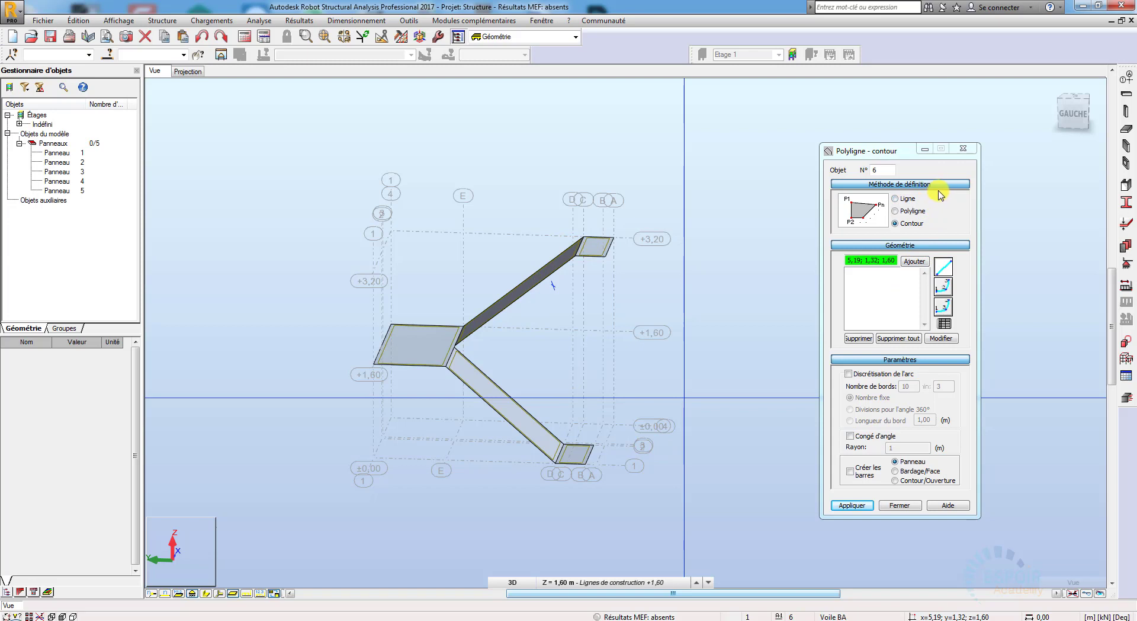
left_click(965, 150)
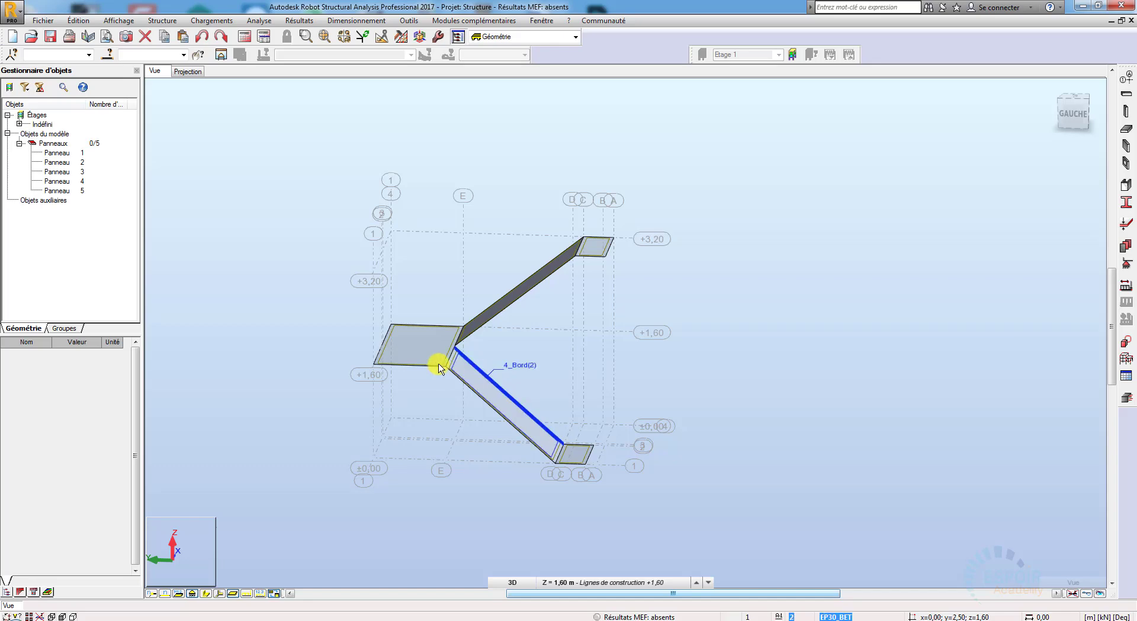
scroll(445, 367, "up", 3)
scroll(444, 364, "down", 2)
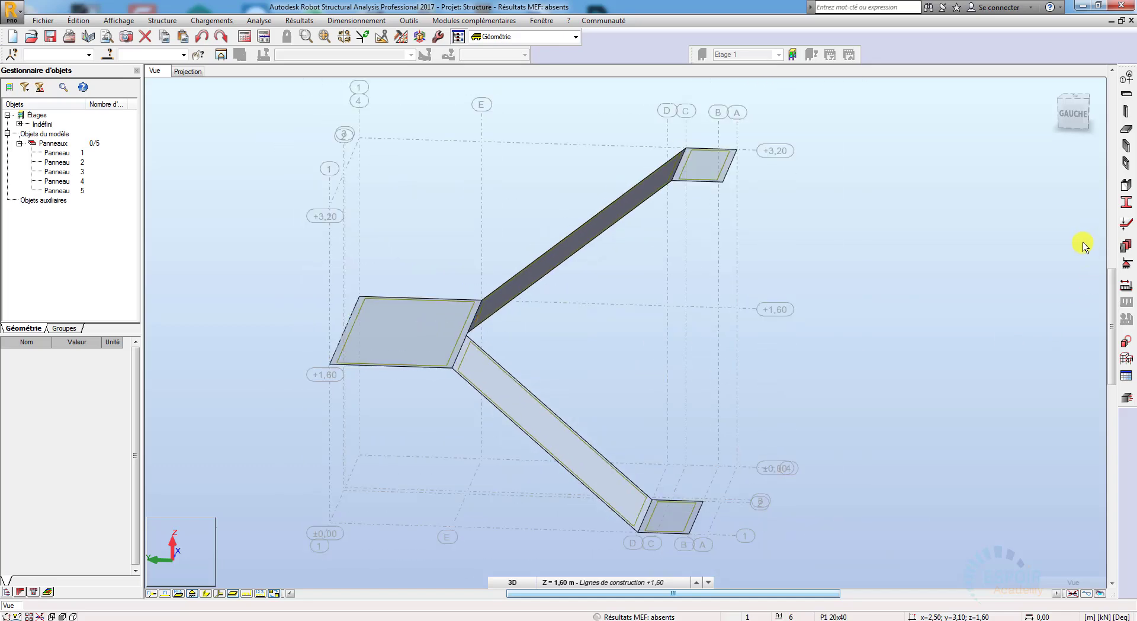
Step: Define a new uniform panel thickness named "palier", 13 cm thick, in BETON material
left_click(1126, 223)
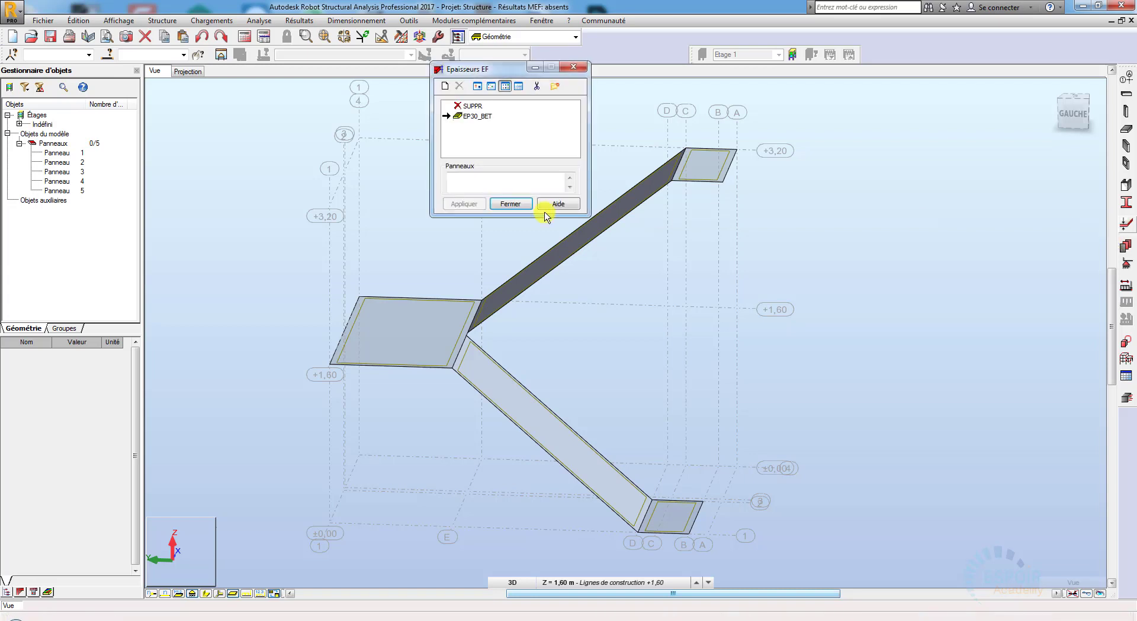
left_click(444, 87)
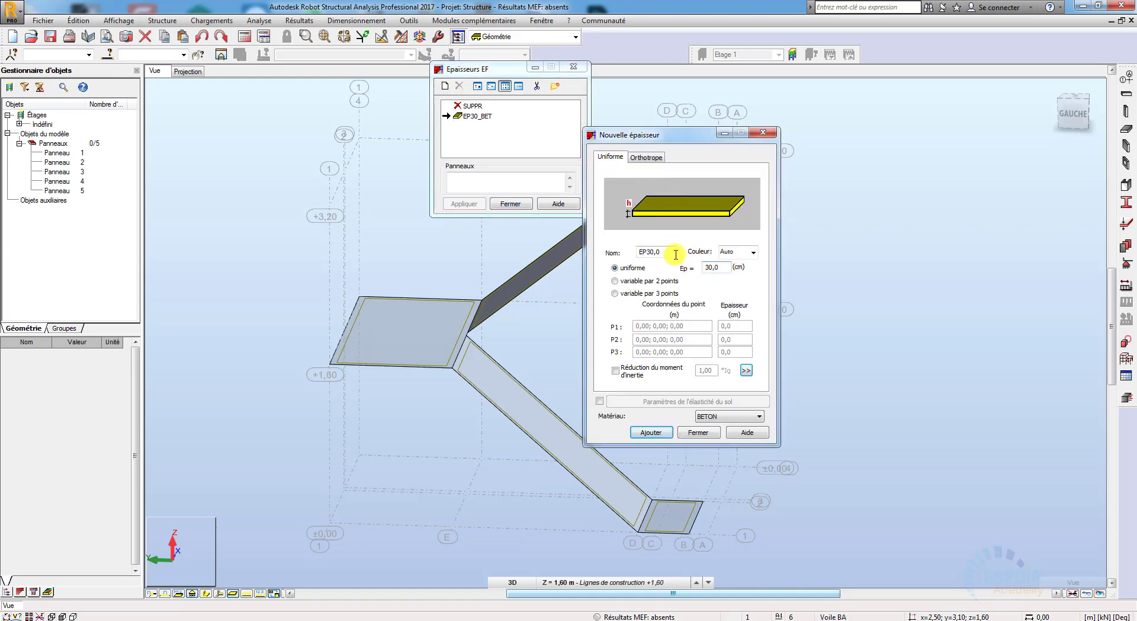
left_click_drag(668, 251, 622, 251)
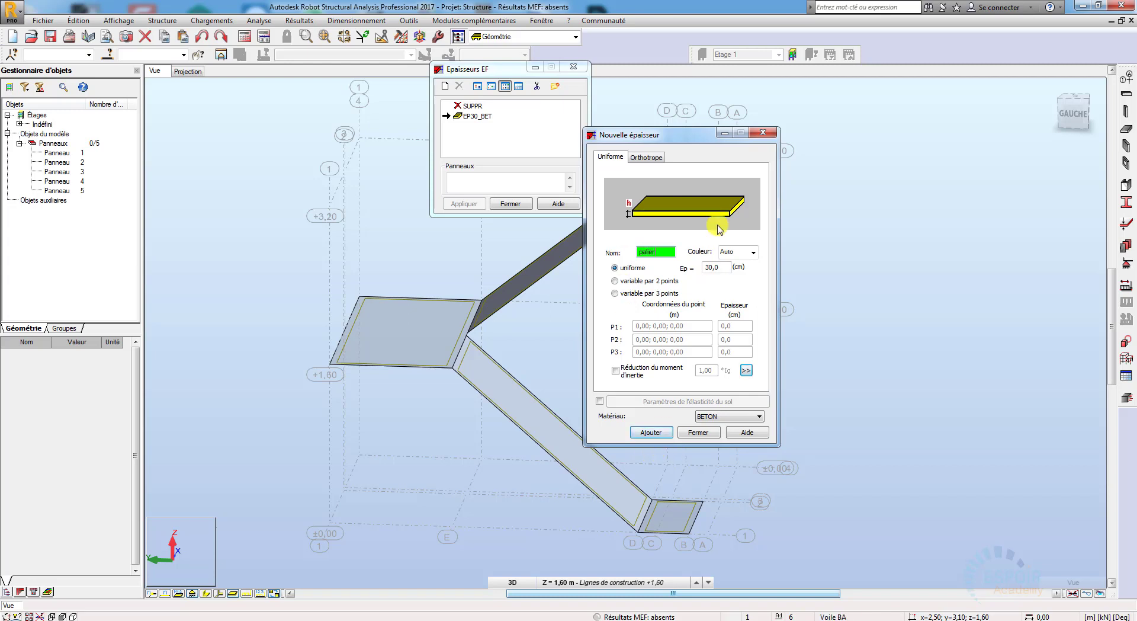
key("Tab")
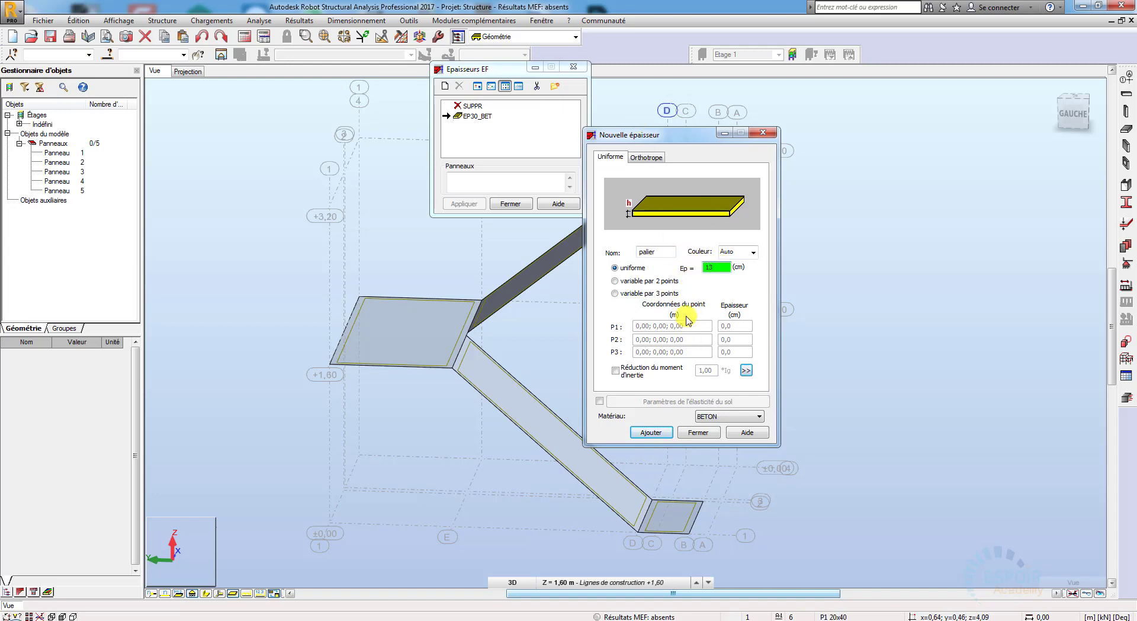
left_click(663, 435)
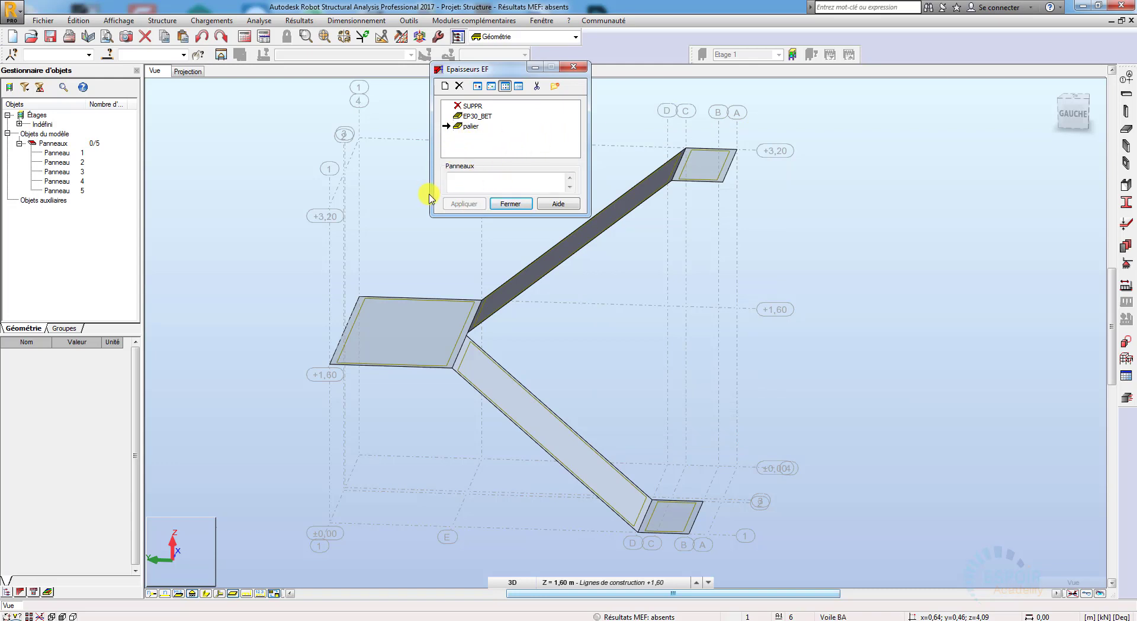
Step: Assign the "palier" thickness to panels 1 to 5 and close the thickness definition
left_click(462, 186)
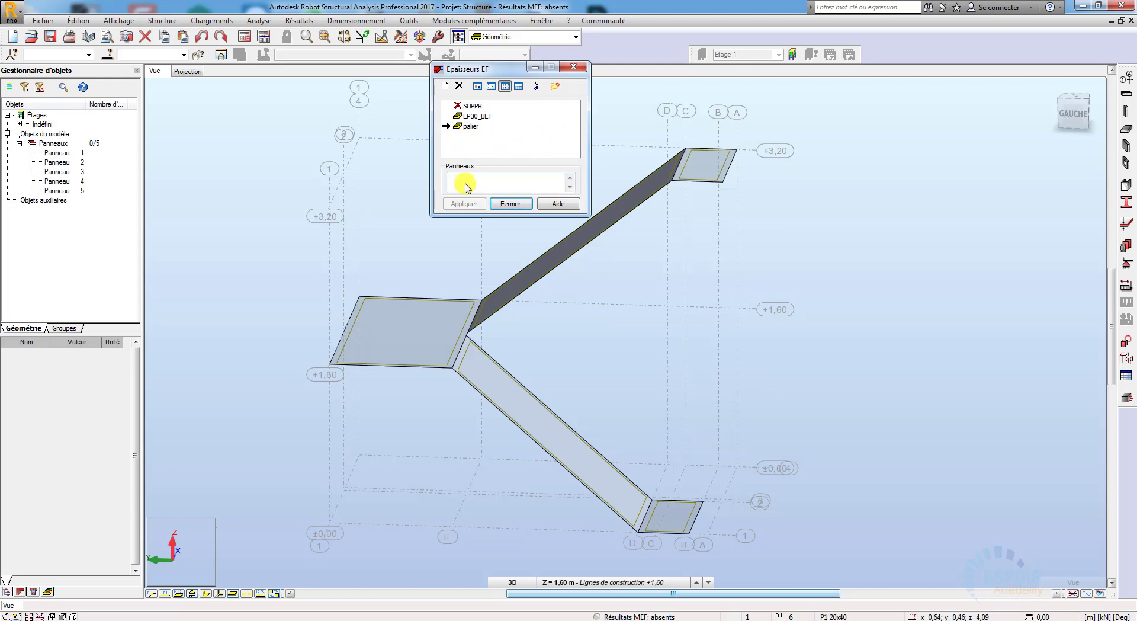
left_click(81, 153)
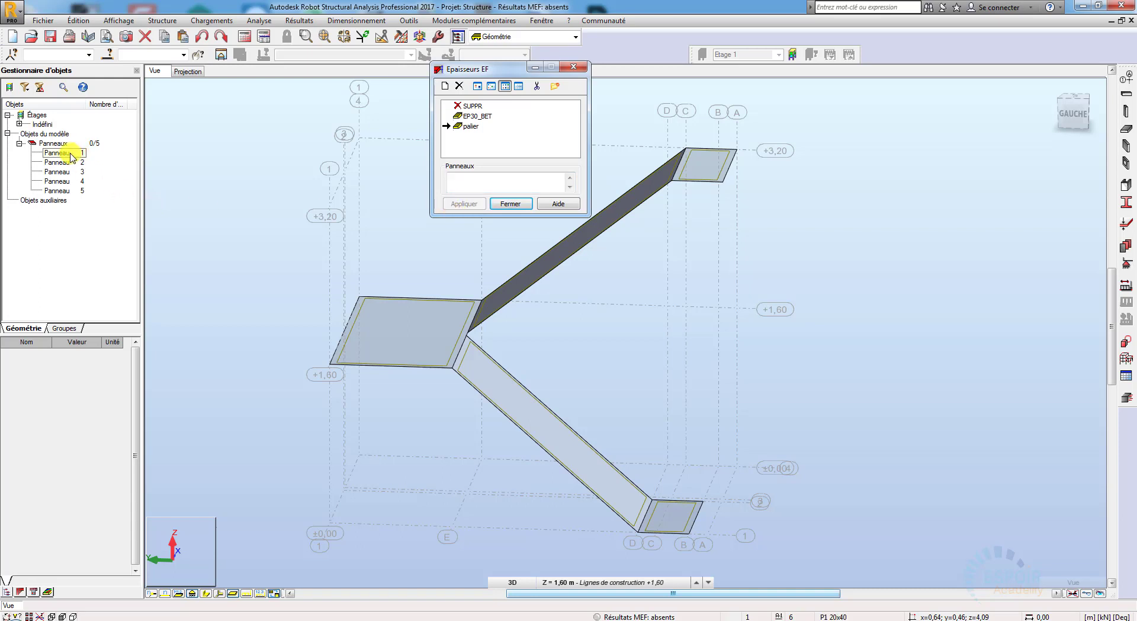
left_click(71, 155)
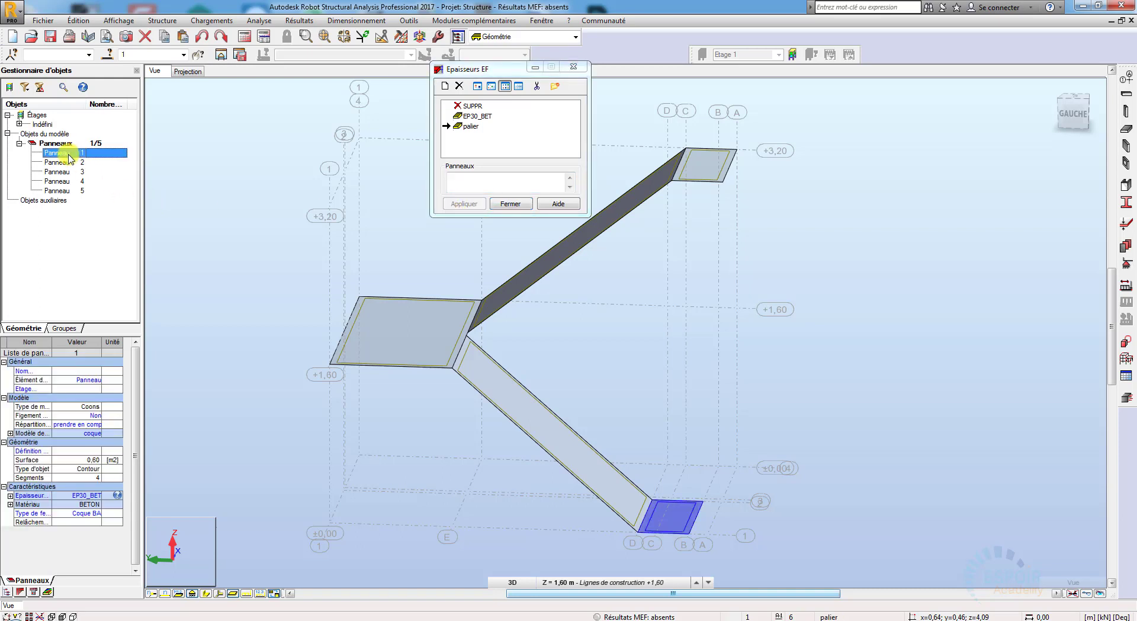
left_click_drag(69, 163, 59, 188)
left_click(60, 189, "ctrl")
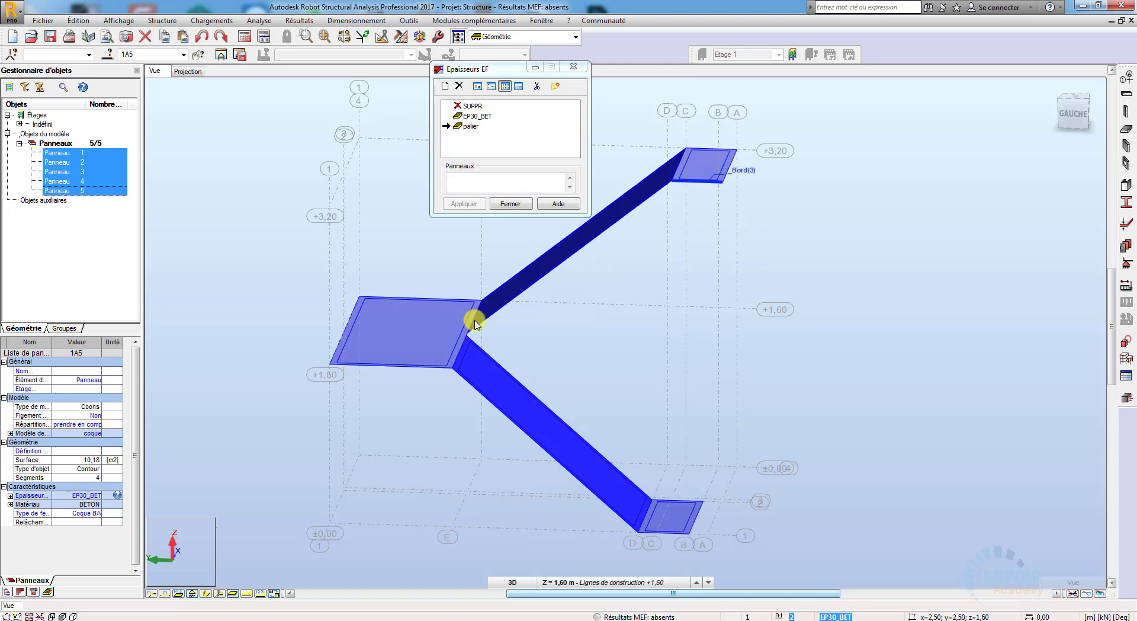
left_click(479, 184)
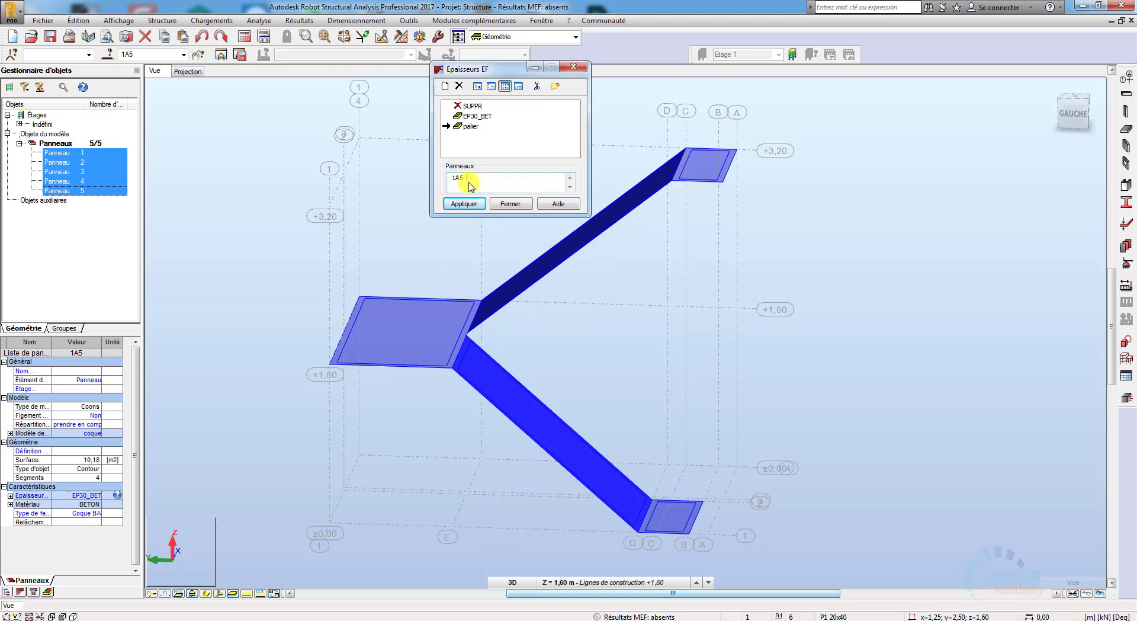
left_click(463, 205)
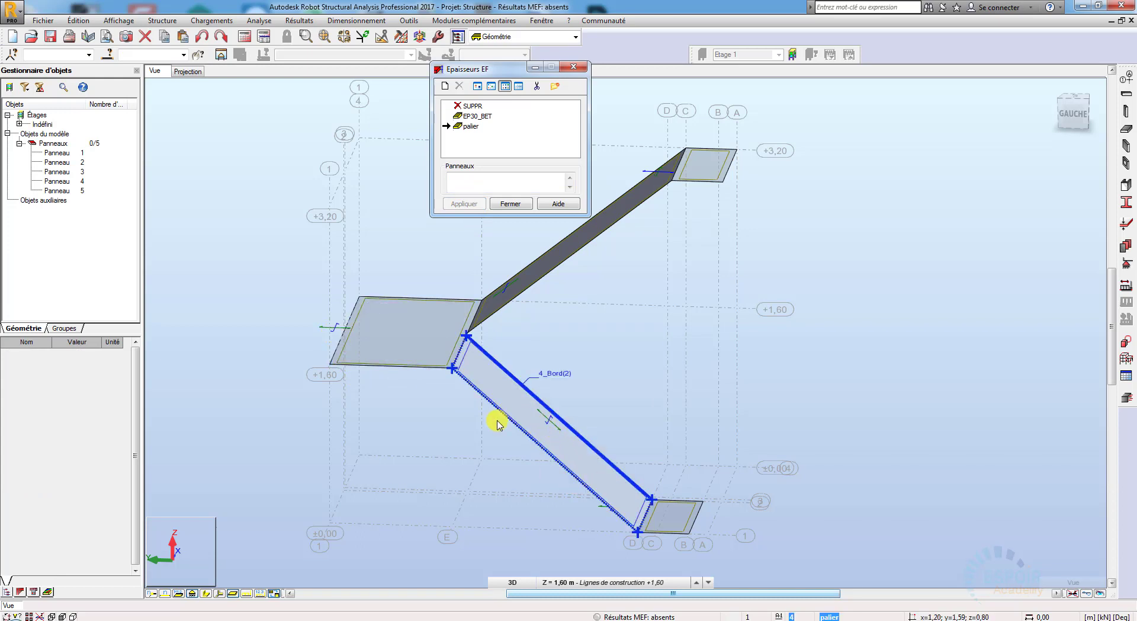
left_click(516, 203)
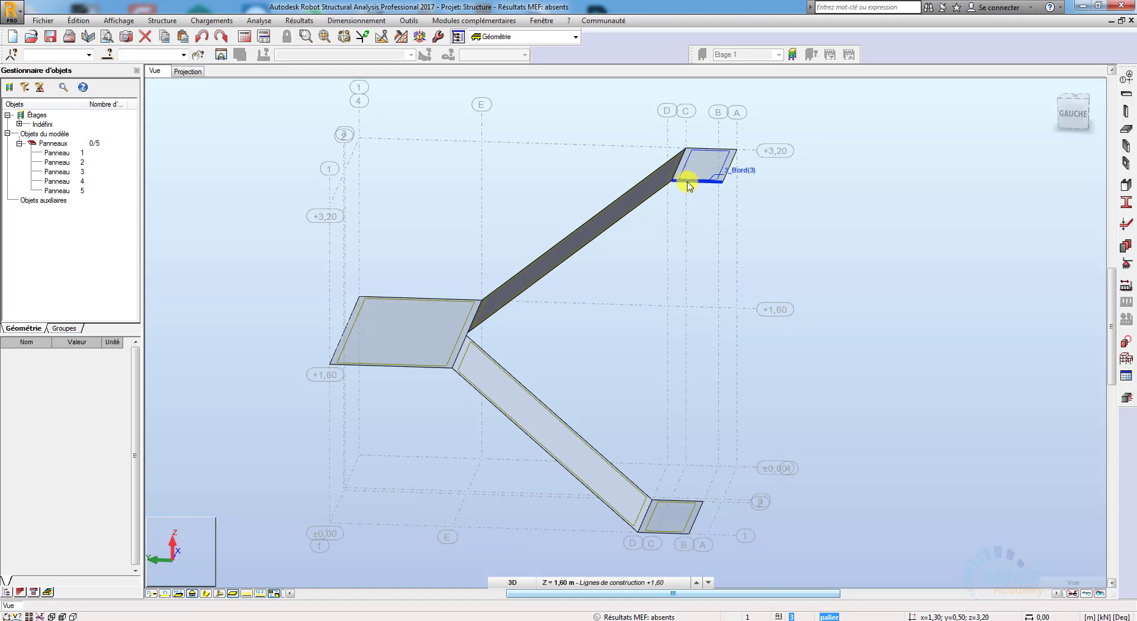
right_click(859, 288)
left_click(844, 331)
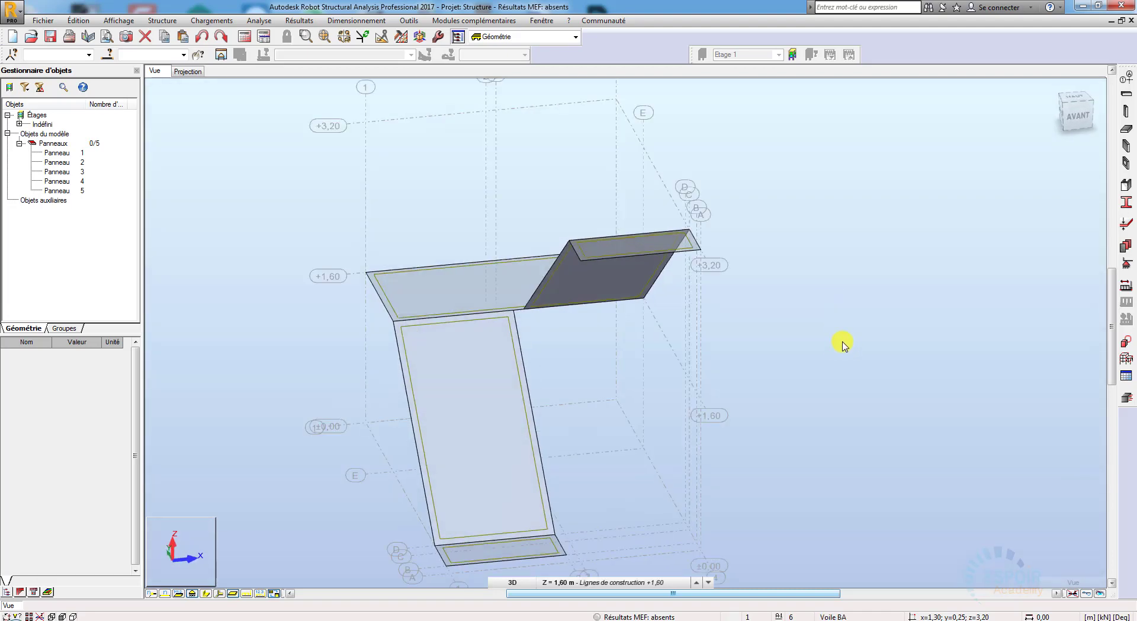
scroll(846, 376, "down", 4)
middle_click_drag(846, 371, 911, 379, "shift")
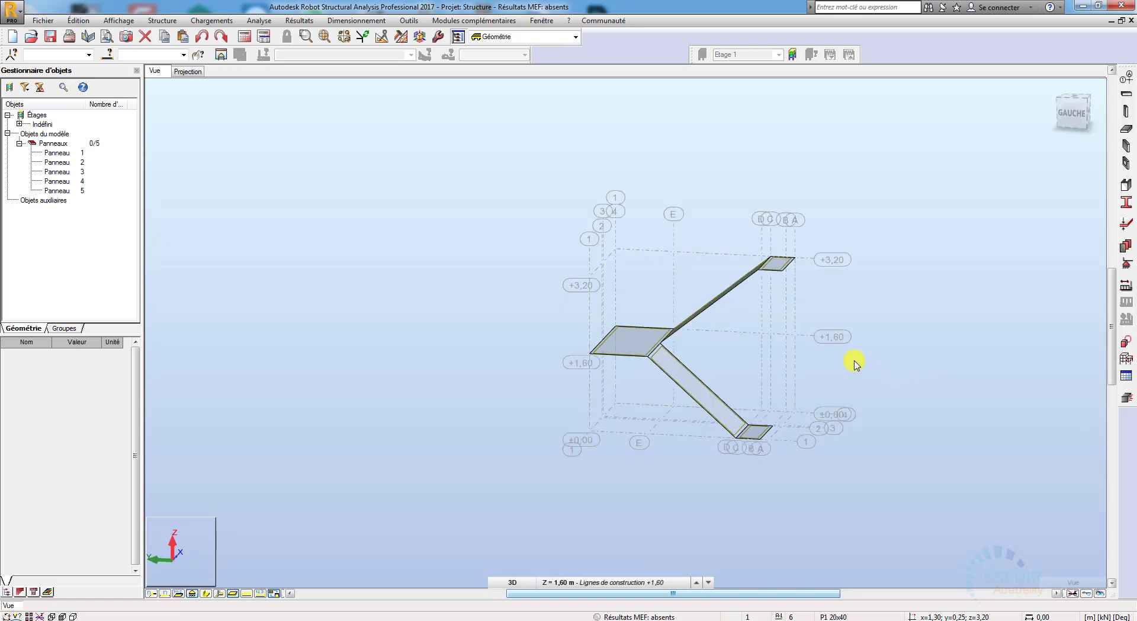
Step: Add a permanent load case named "poid propre escalier" for the staircase's self-weight
left_click(20, 143)
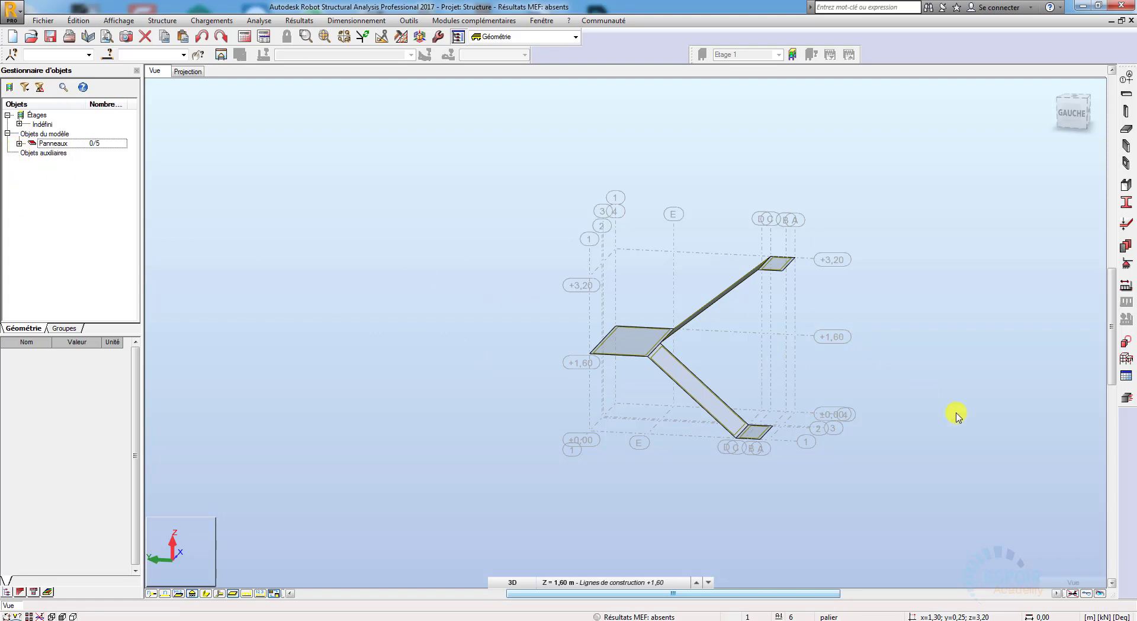
left_click(1127, 287)
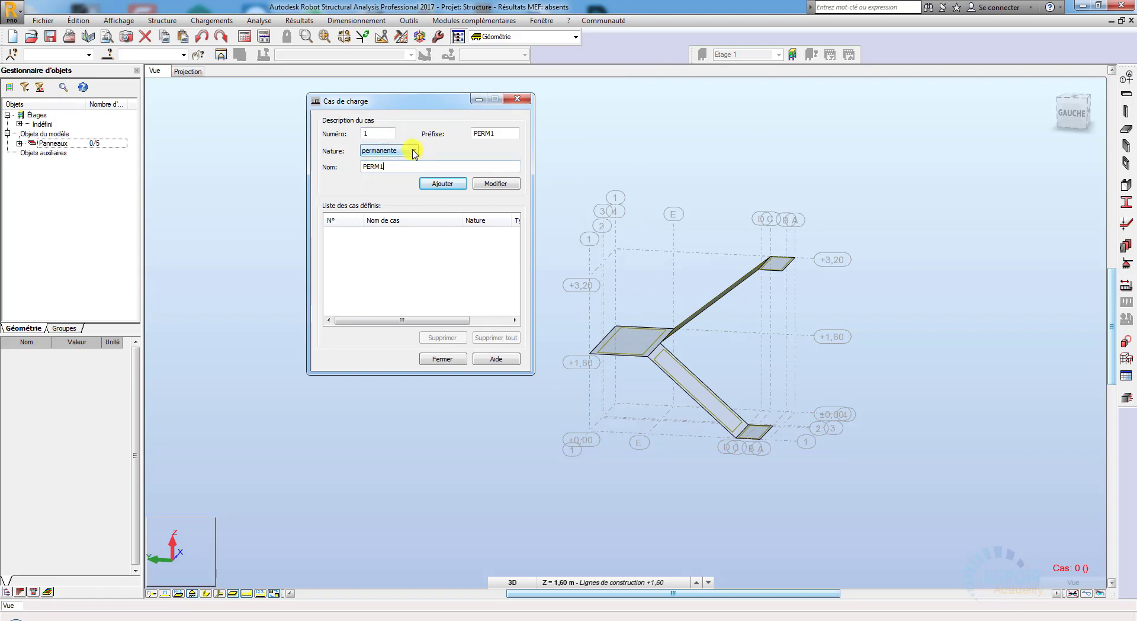
left_click(414, 151)
left_click(409, 152)
double_click(373, 167)
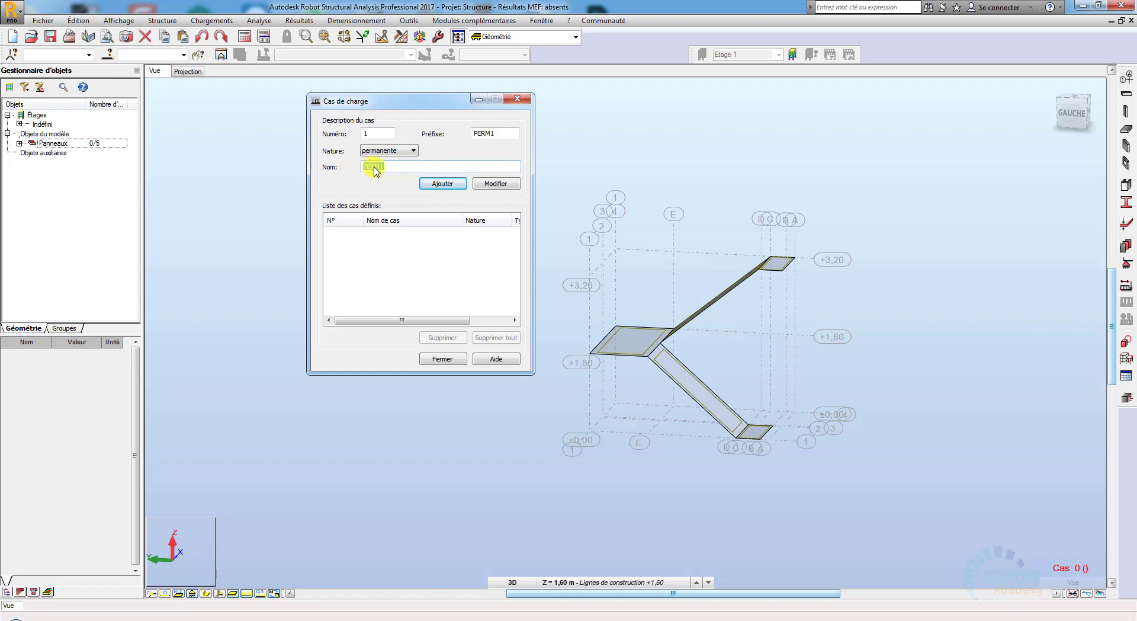
type("pl")
type("id propre escalier")
left_click(448, 188)
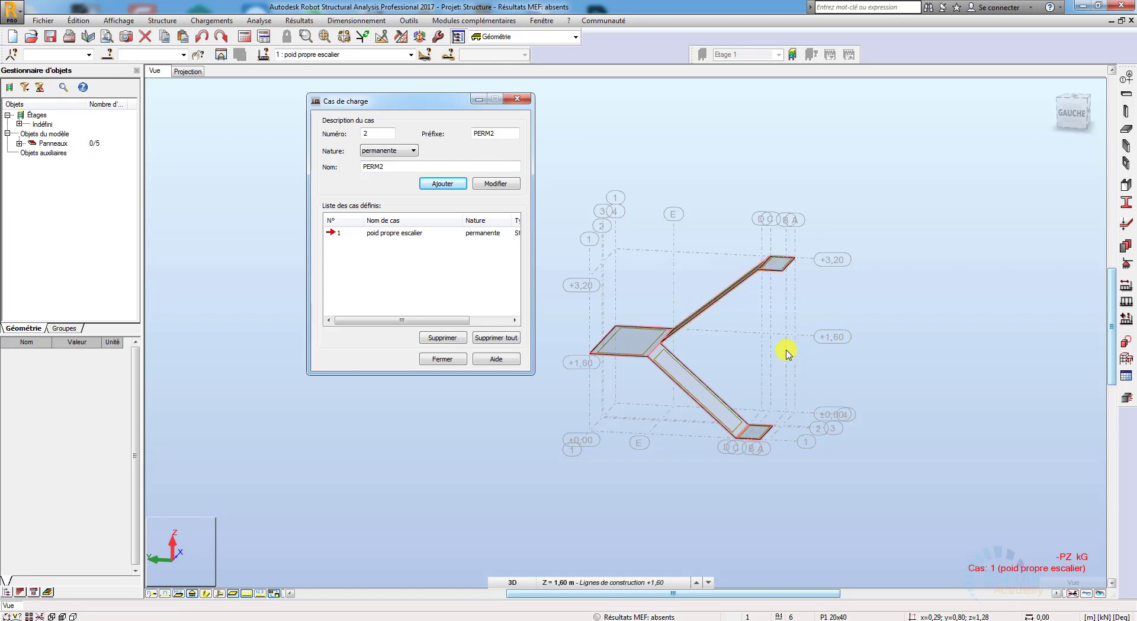
Step: Add a second load case of nature "d'exploitation" named "charge exploitation escalier"
left_click(393, 168)
left_click_drag(394, 168, 333, 170)
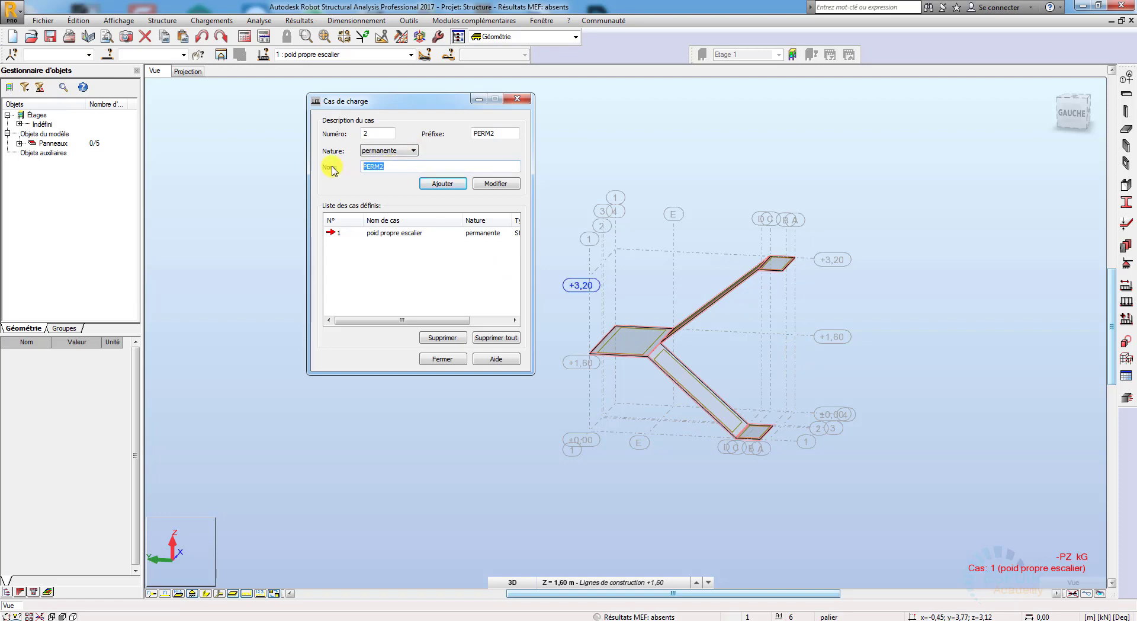
left_click(389, 152)
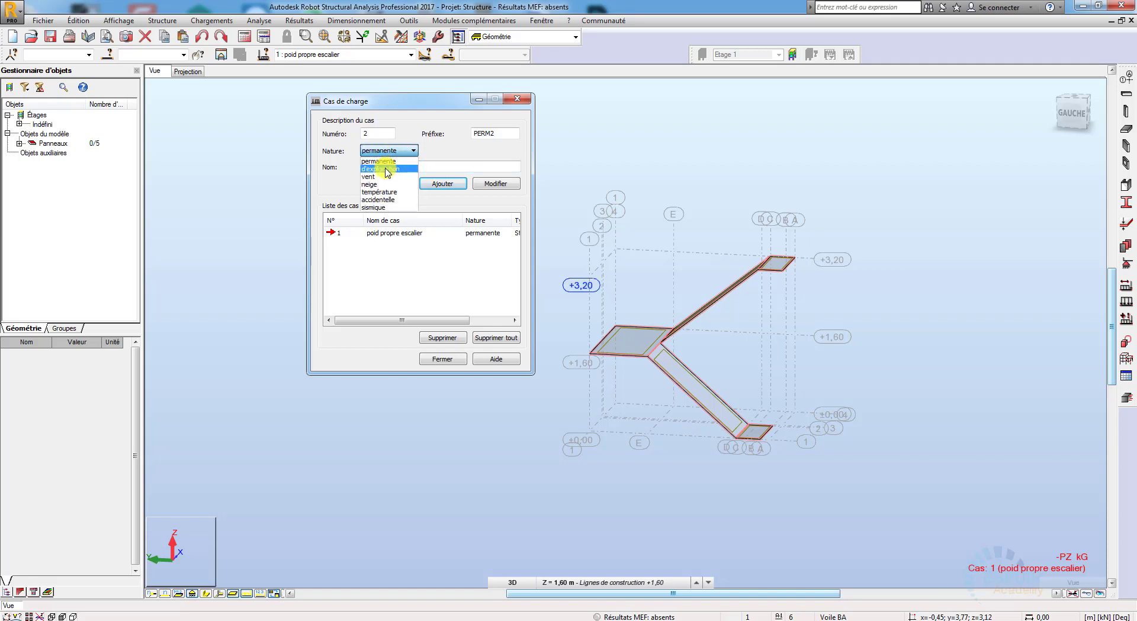
left_click(385, 169)
left_click_drag(391, 168, 358, 167)
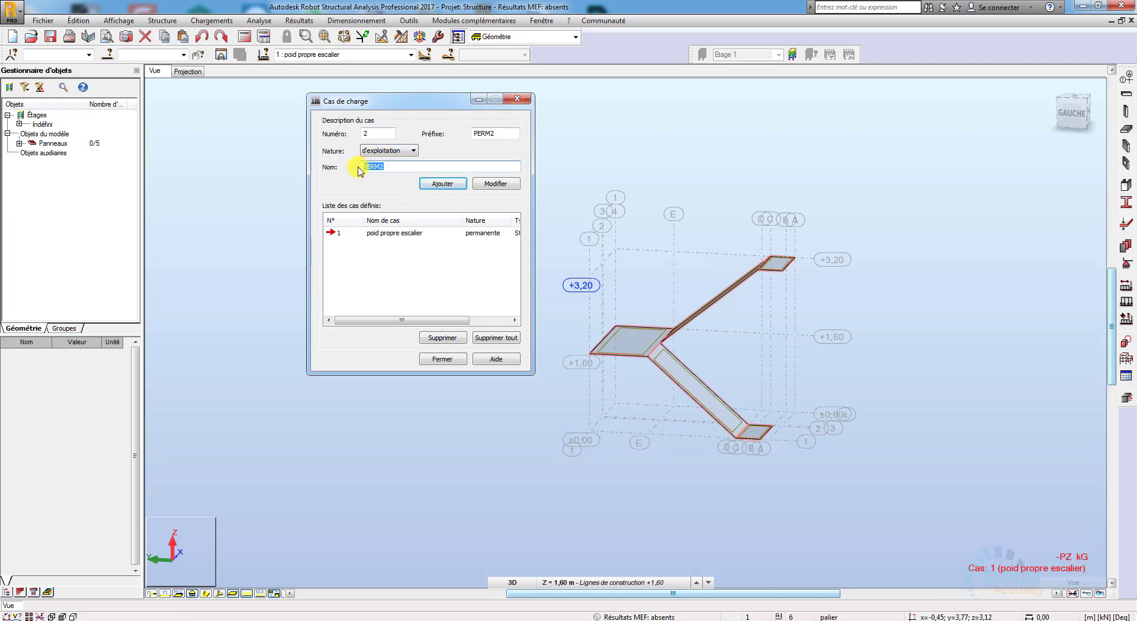
type("charge exploitation escalier")
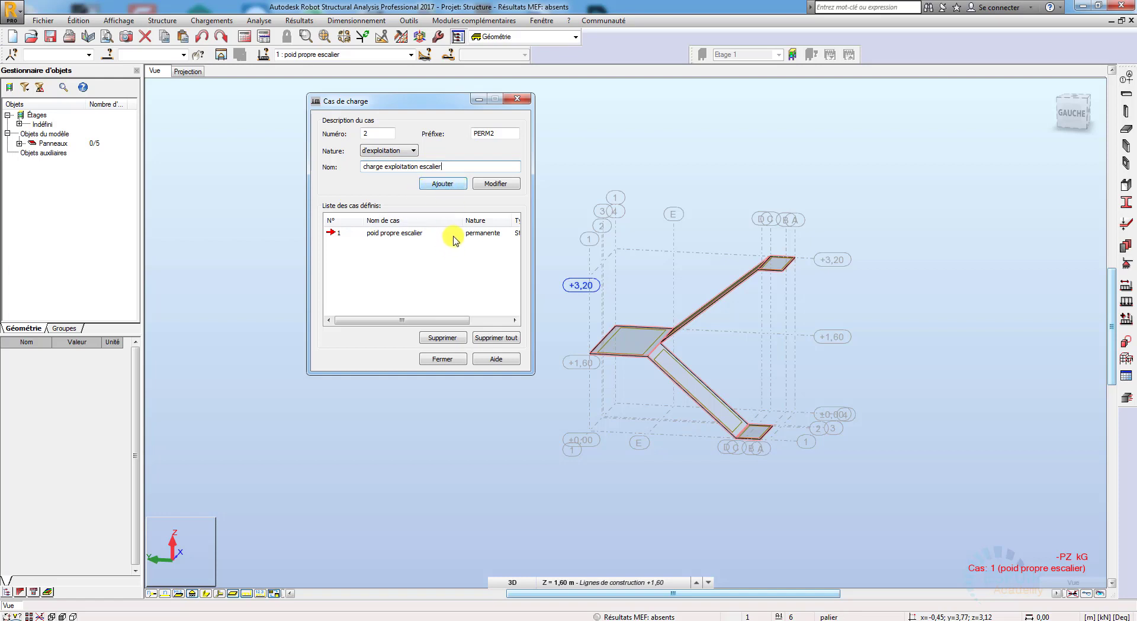
left_click(453, 186)
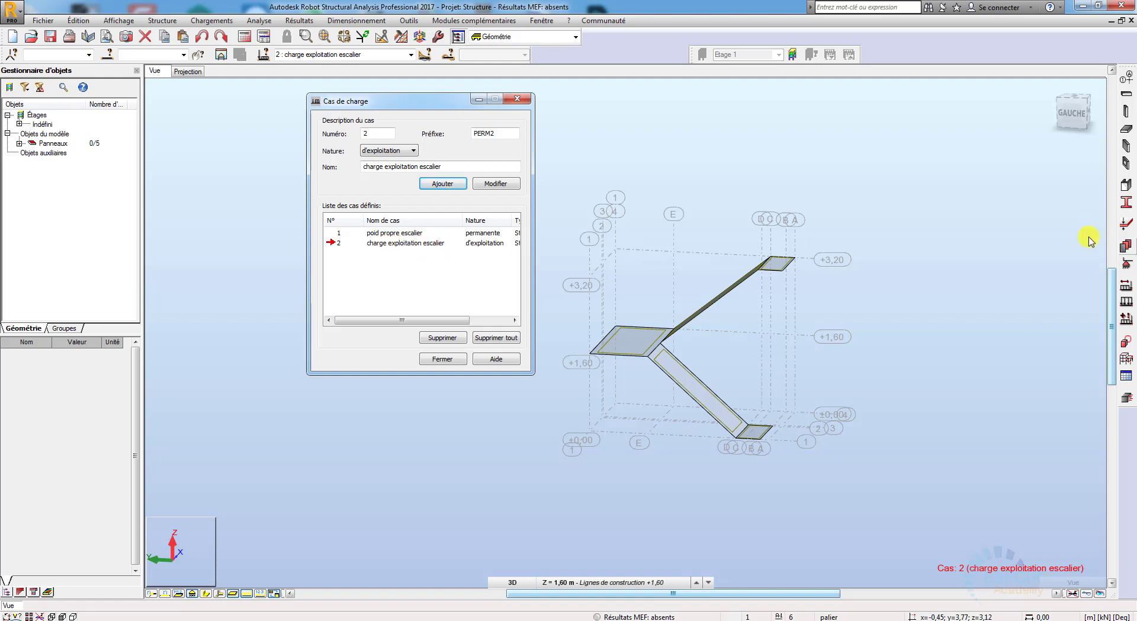
Step: Define a uniform surface load of -3.5 kPa in global Z for the "charge exploitation escalier" case
left_click(1127, 304)
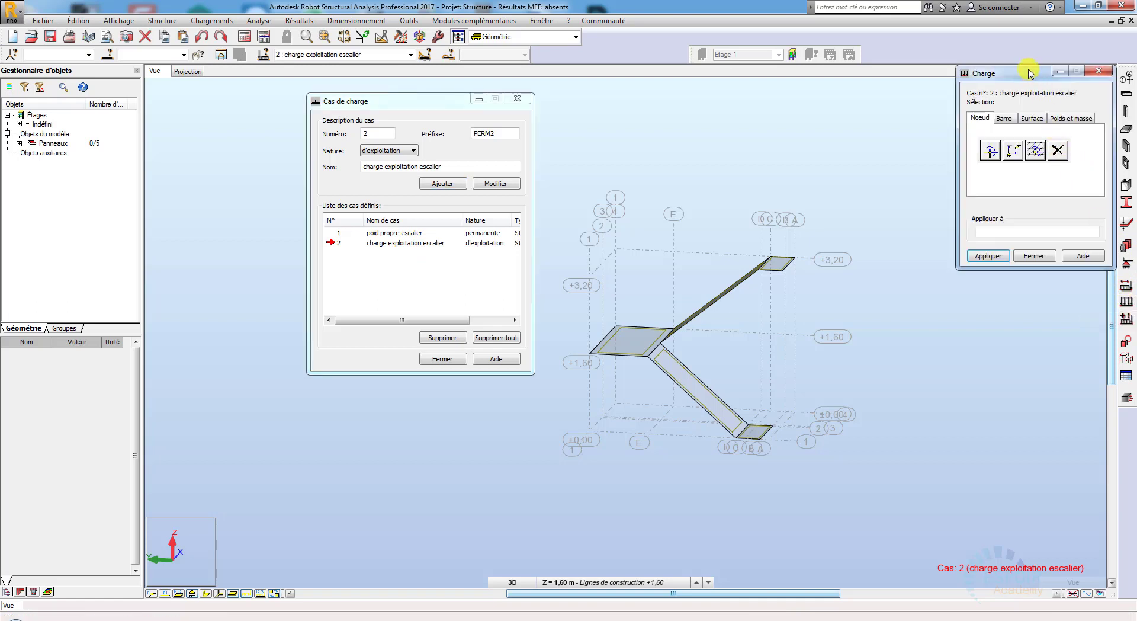
left_click_drag(1027, 71, 931, 144)
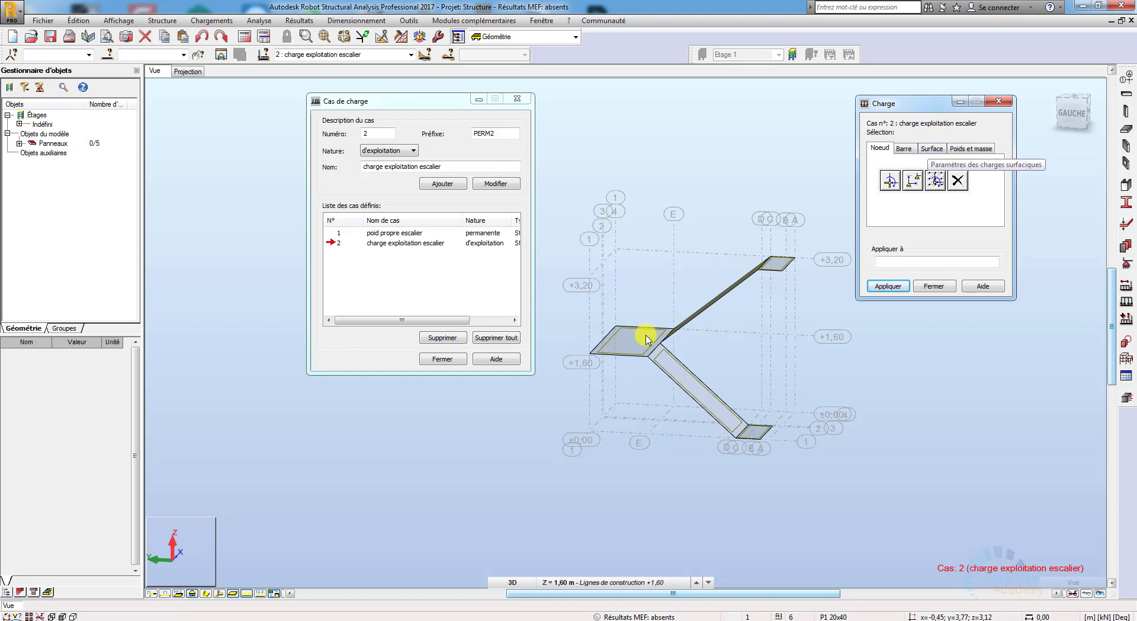
left_click(932, 148)
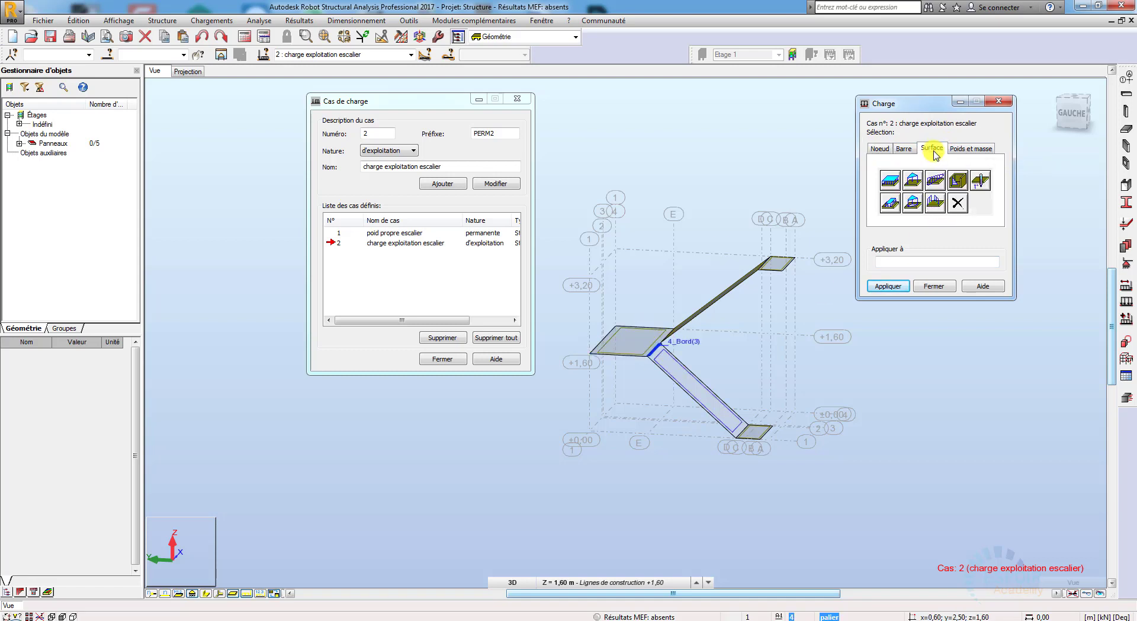
left_click(891, 182)
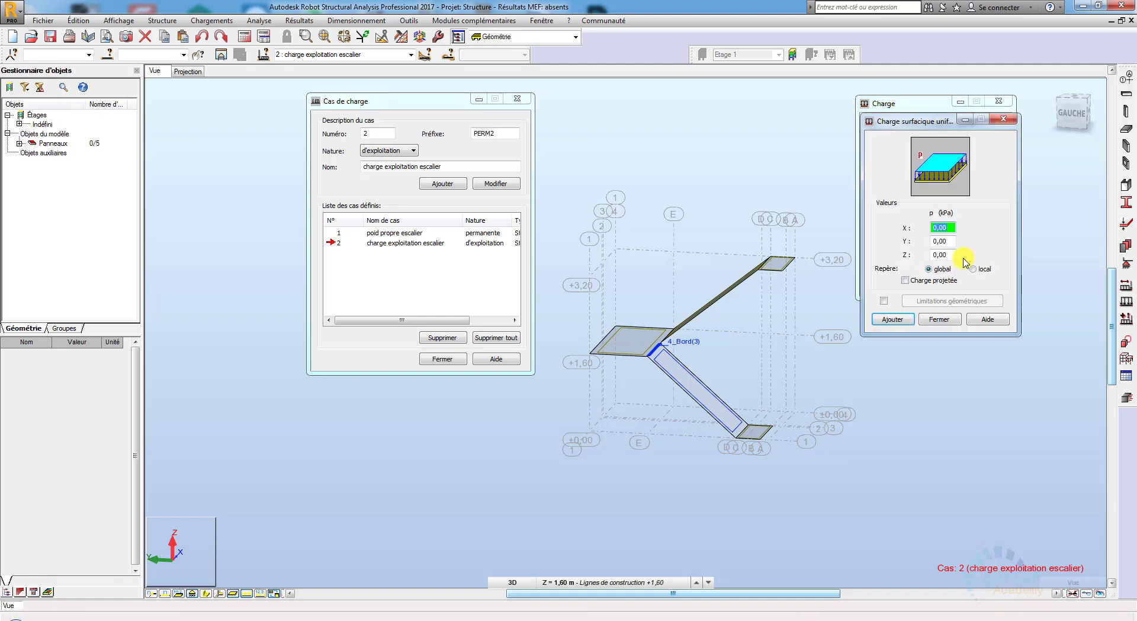
left_click(951, 255)
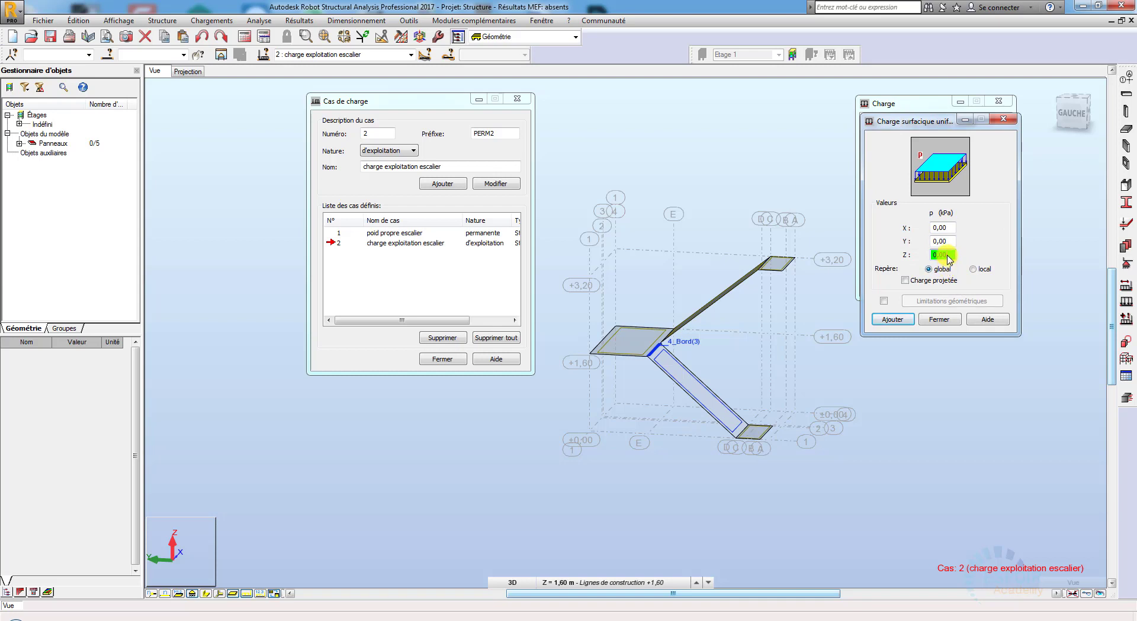
left_click_drag(952, 255, 926, 256)
left_click(897, 320)
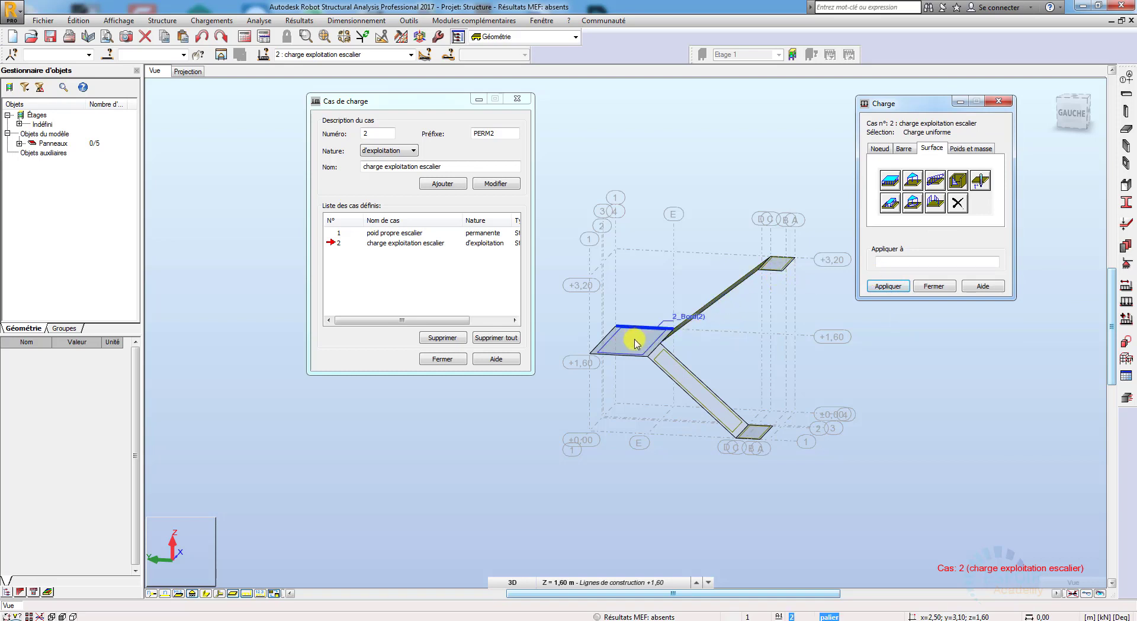
Step: Apply the uniform surface load to all three landings and both flights, and close the load and load case definitions
left_click(744, 445)
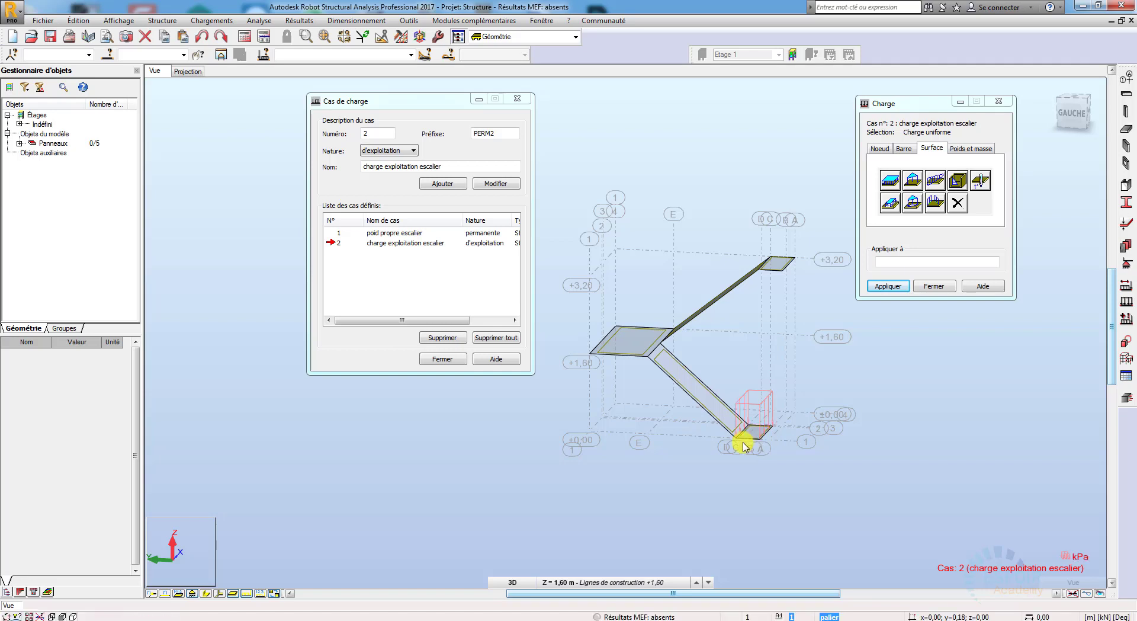
left_click(713, 409)
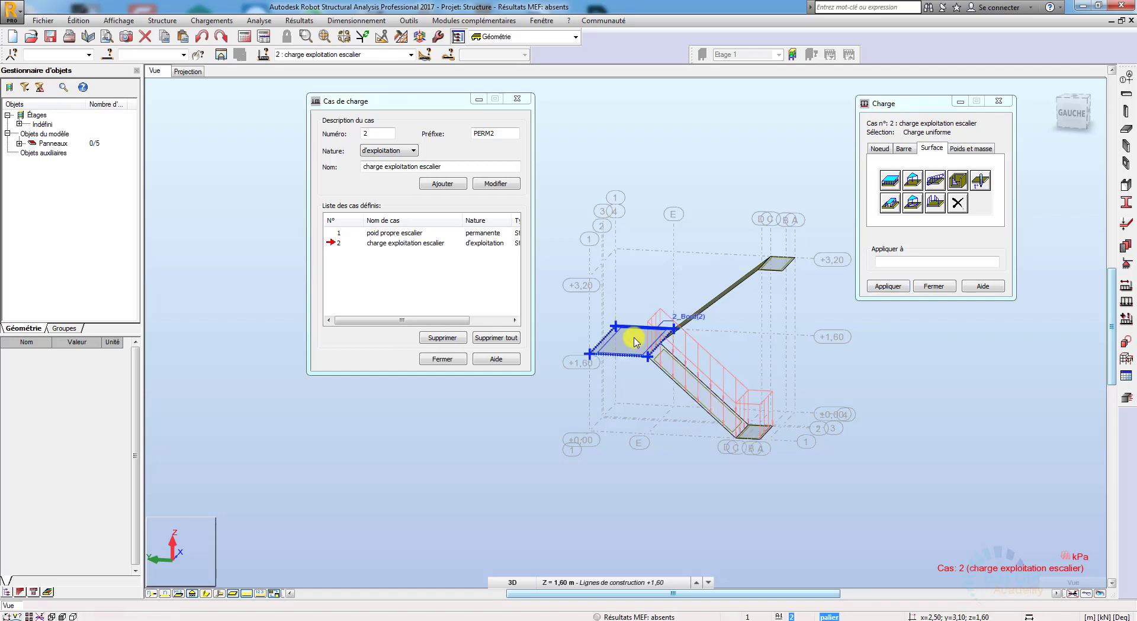
left_click(634, 342)
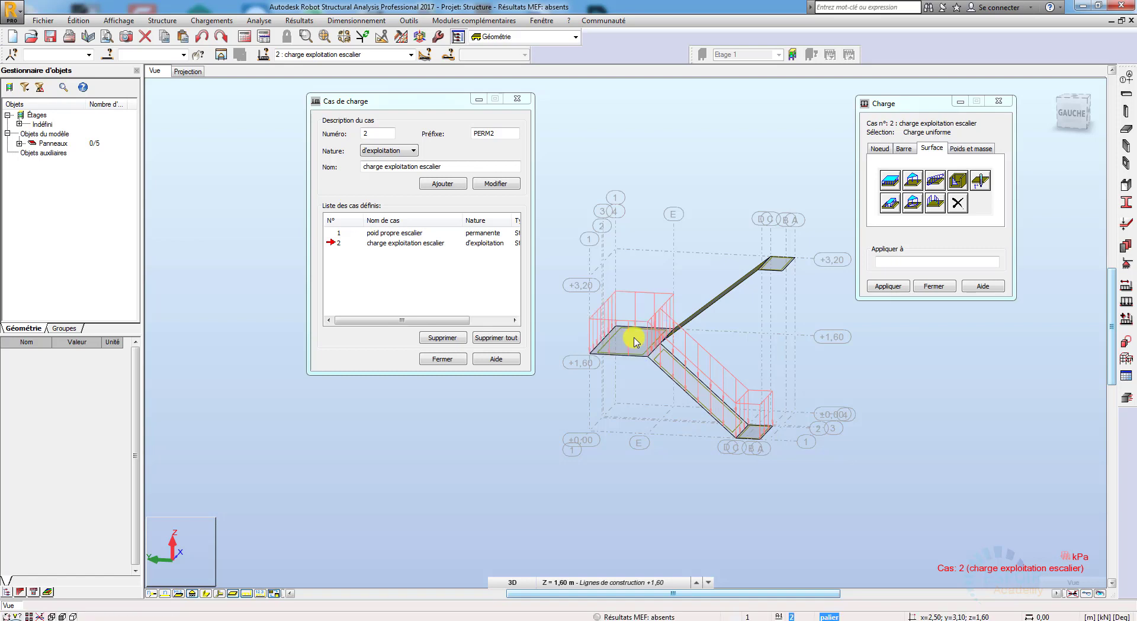
left_click(725, 301)
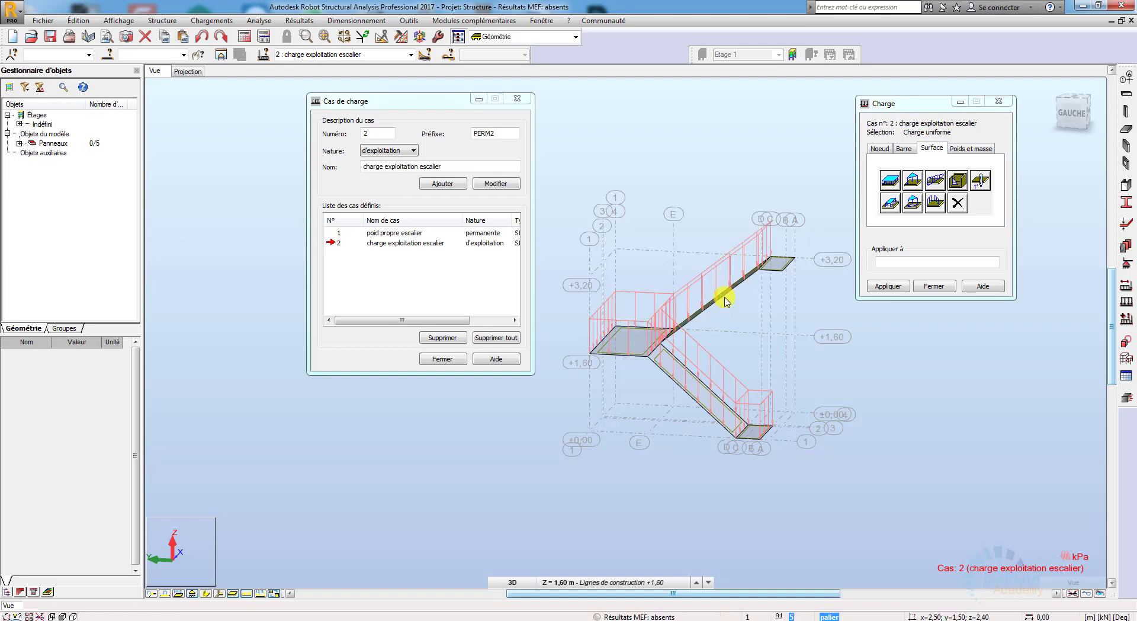
left_click(779, 267)
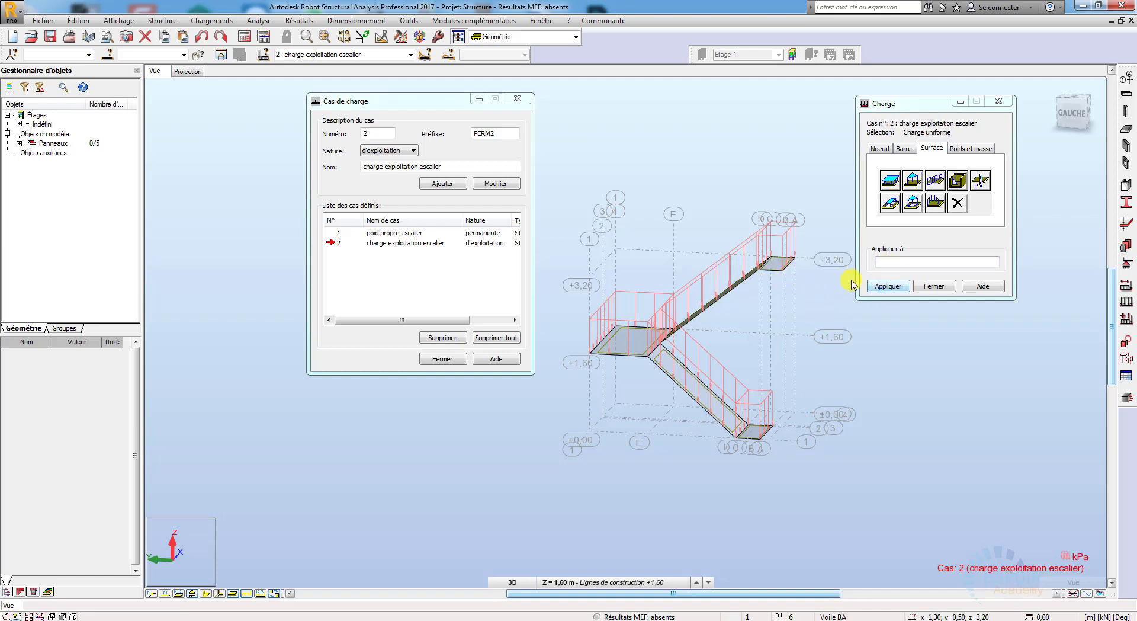
left_click(935, 287)
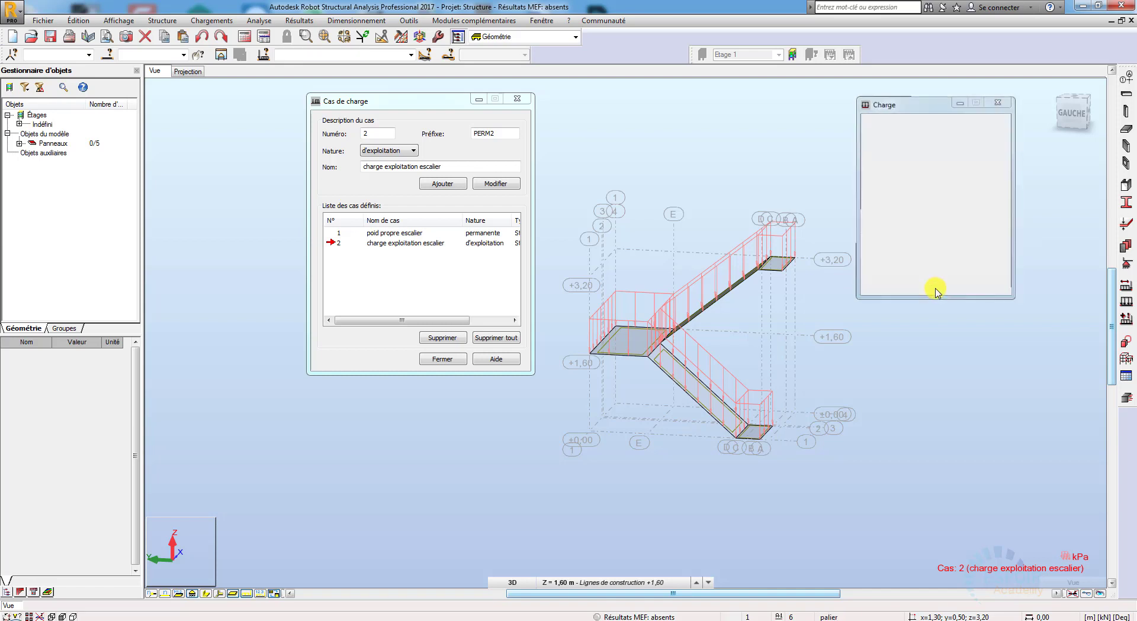
left_click(447, 359)
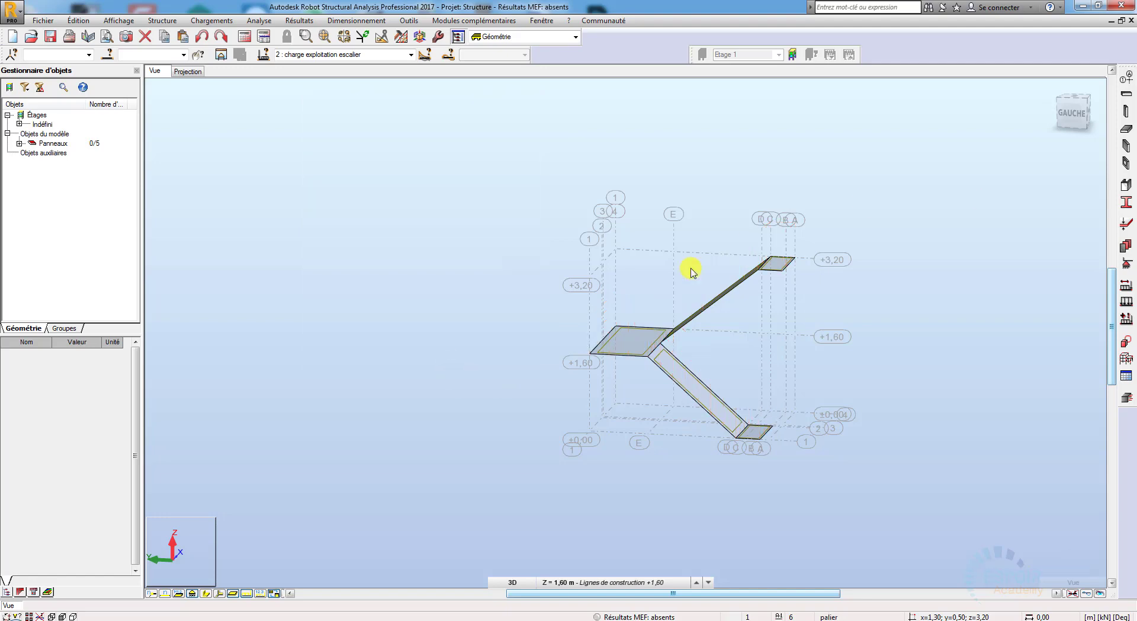
scroll(848, 403, "up", 1)
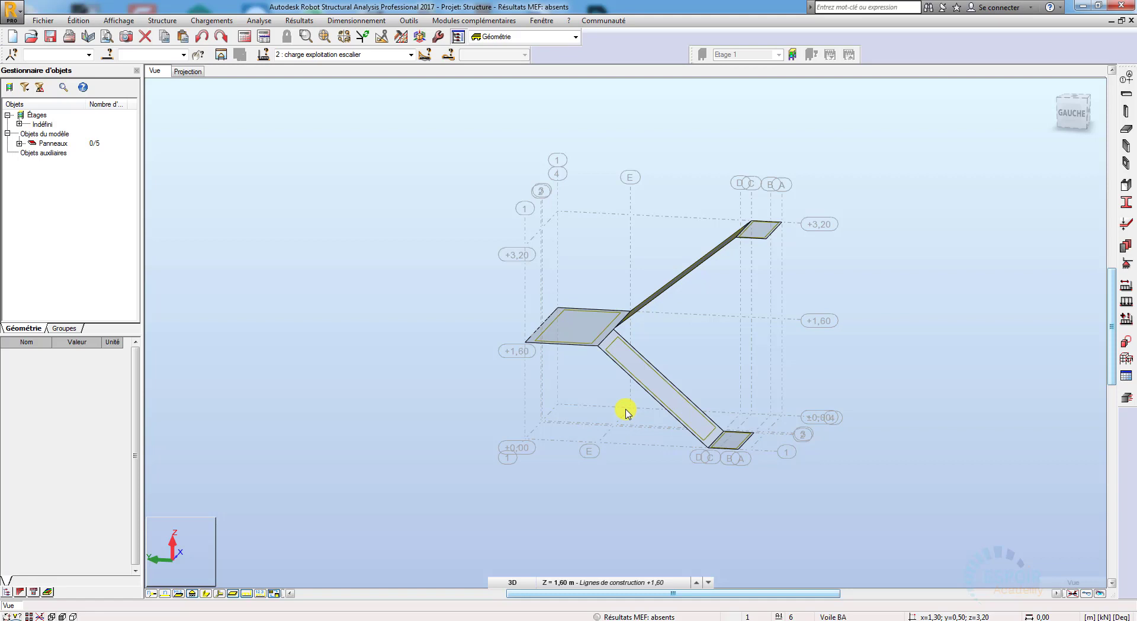
left_click(266, 21)
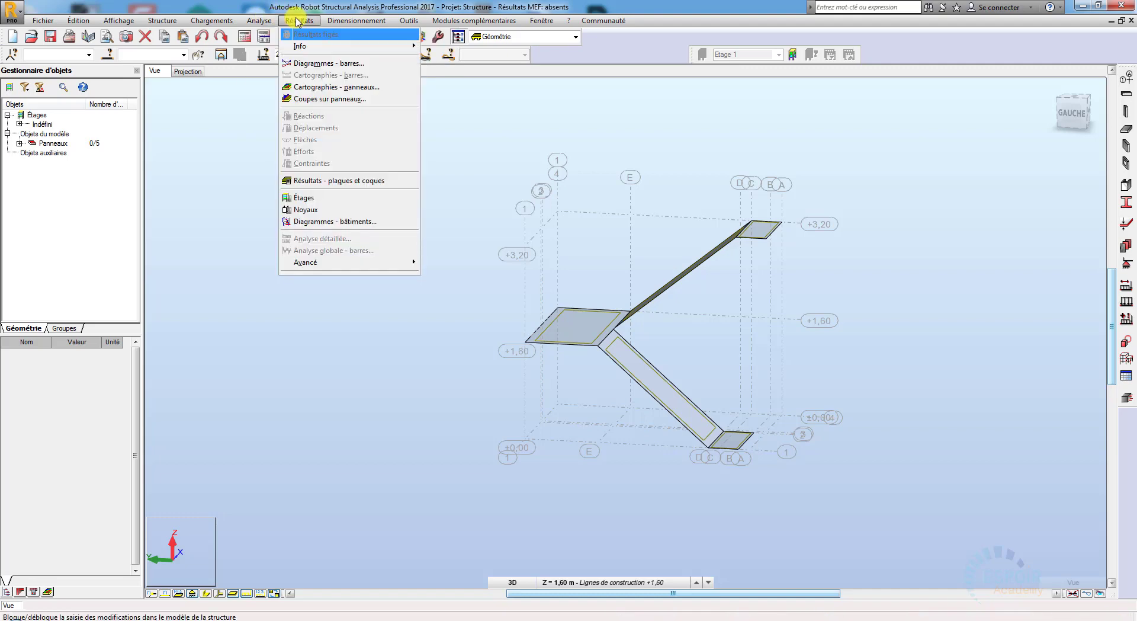
mouse_move(225, 21)
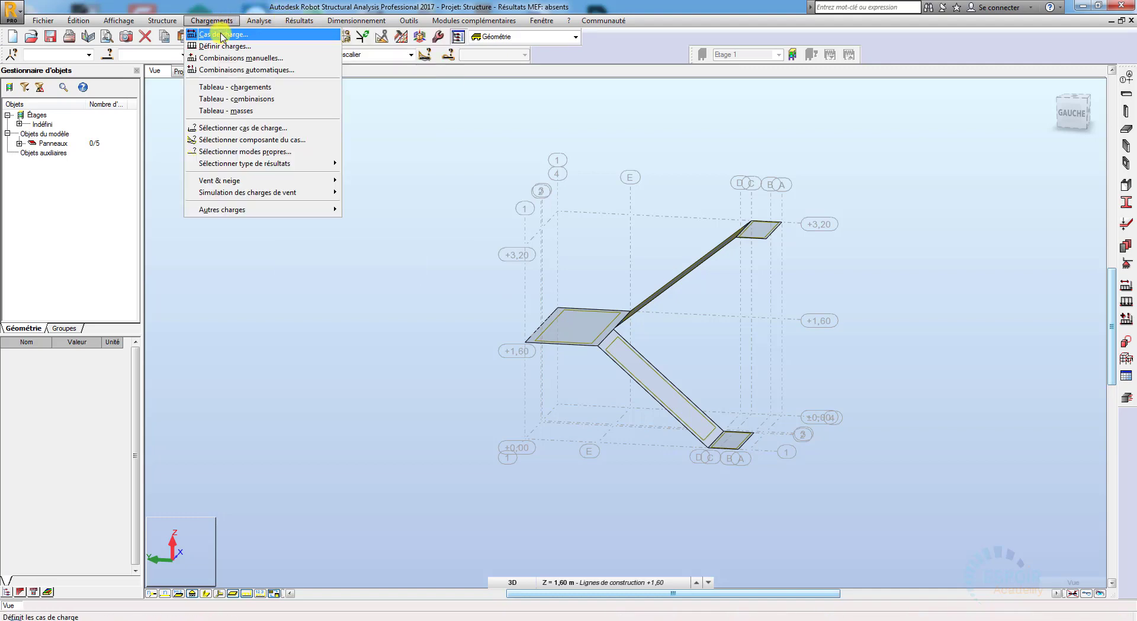
left_click(236, 65)
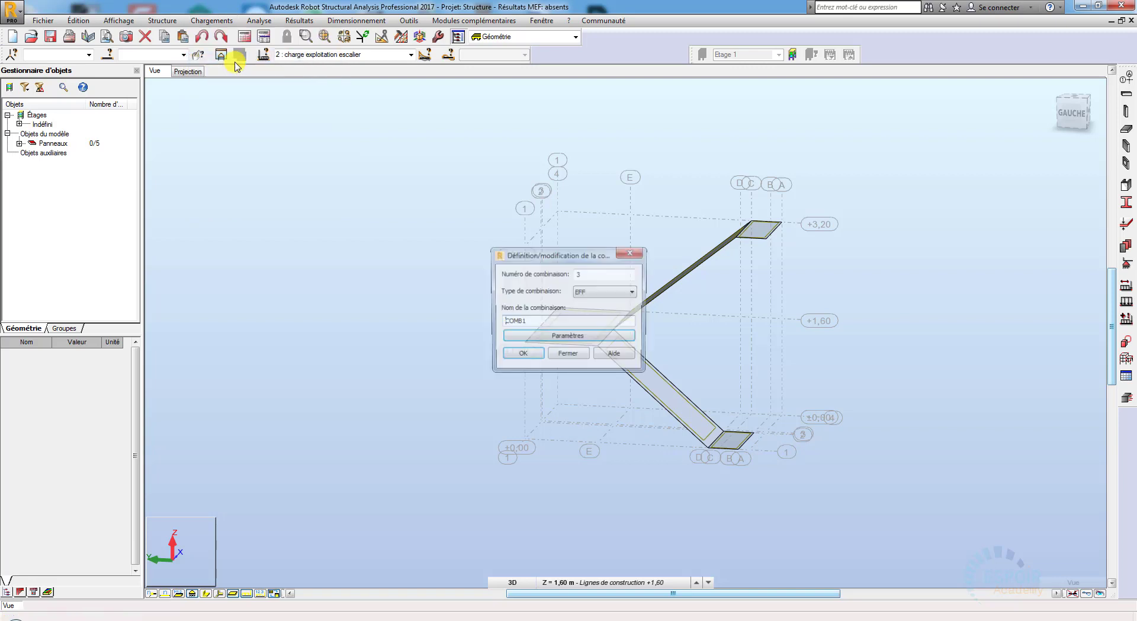
left_click(592, 298)
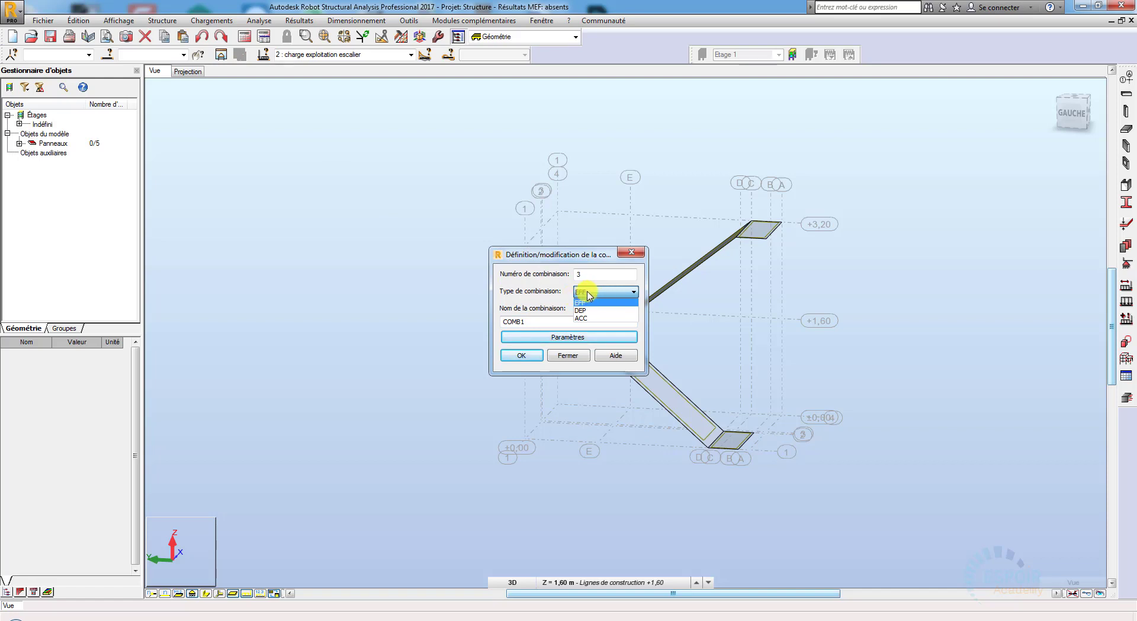
left_click(601, 301)
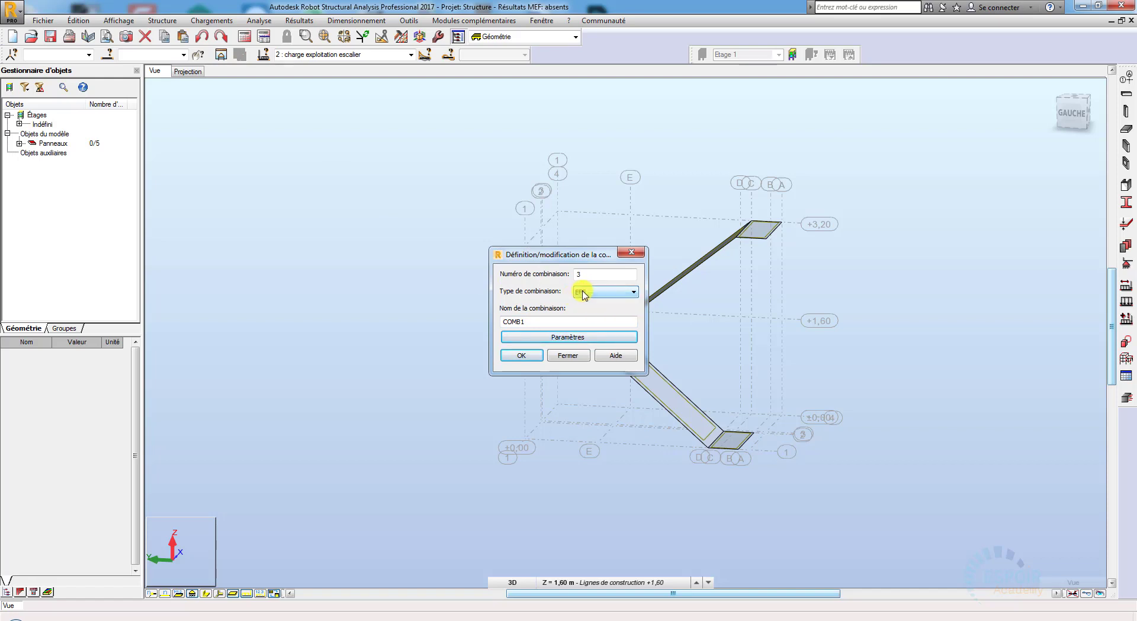
left_click(634, 255)
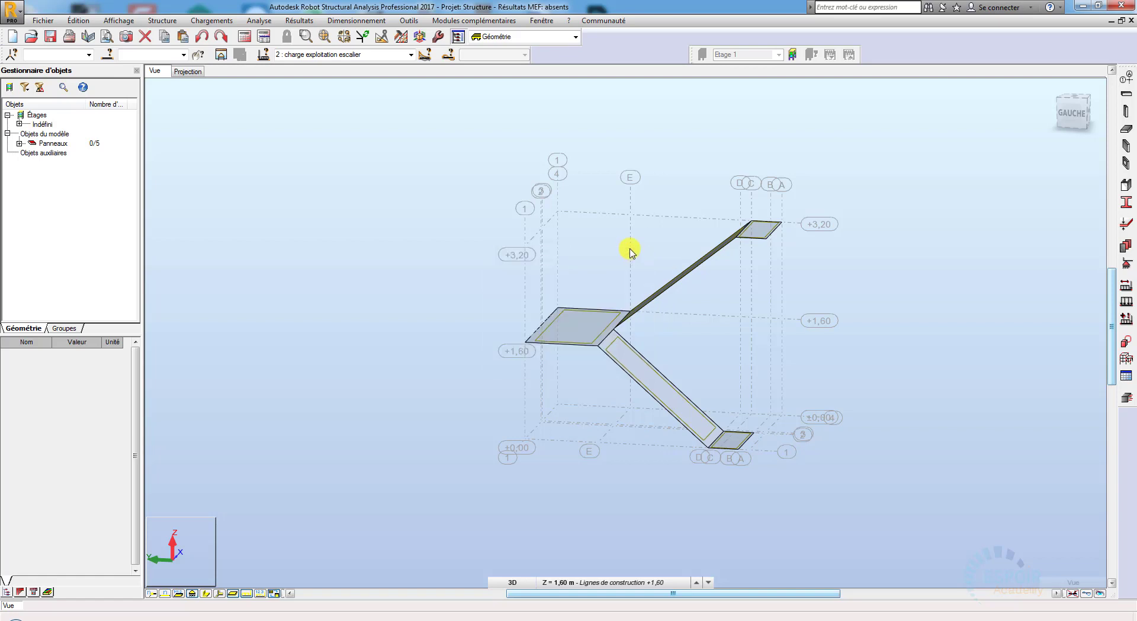
left_click(409, 20)
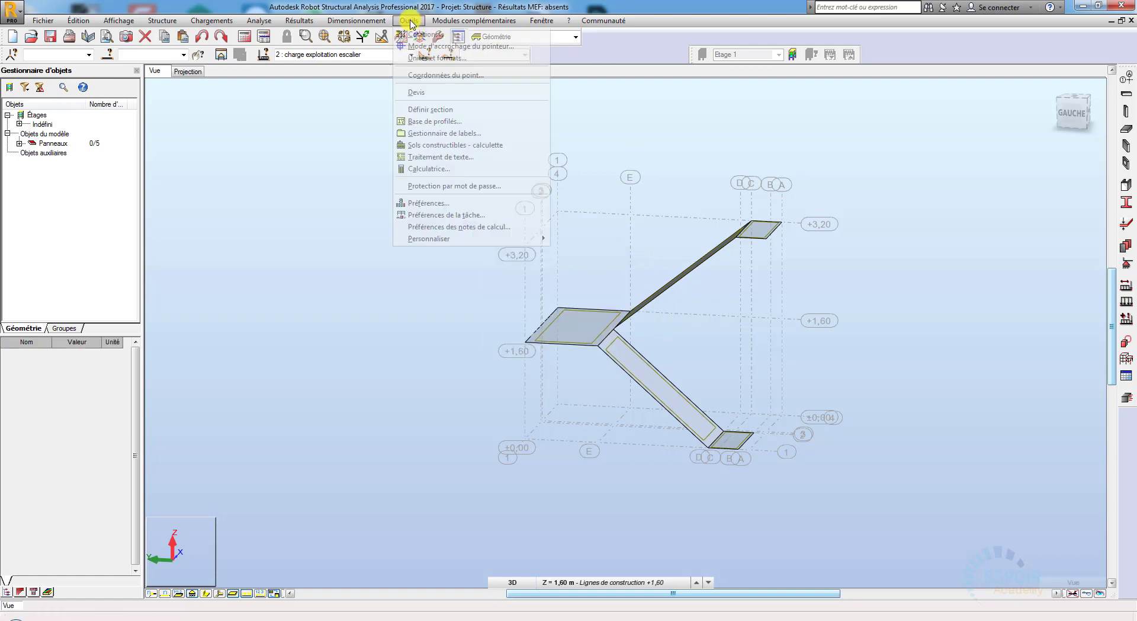
left_click(443, 205)
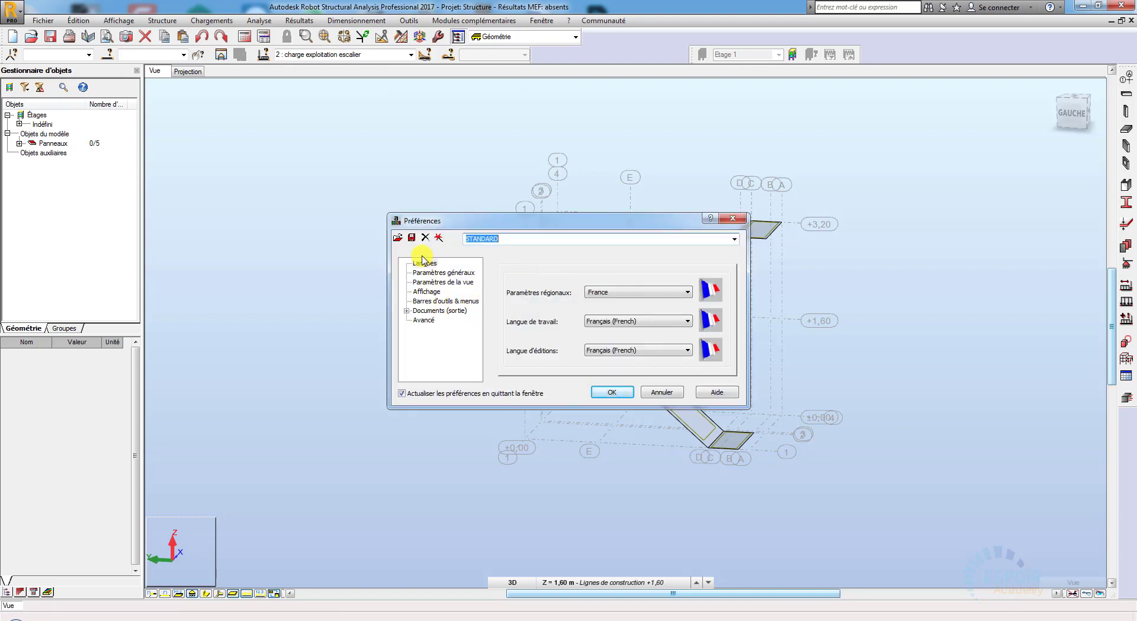
left_click(733, 218)
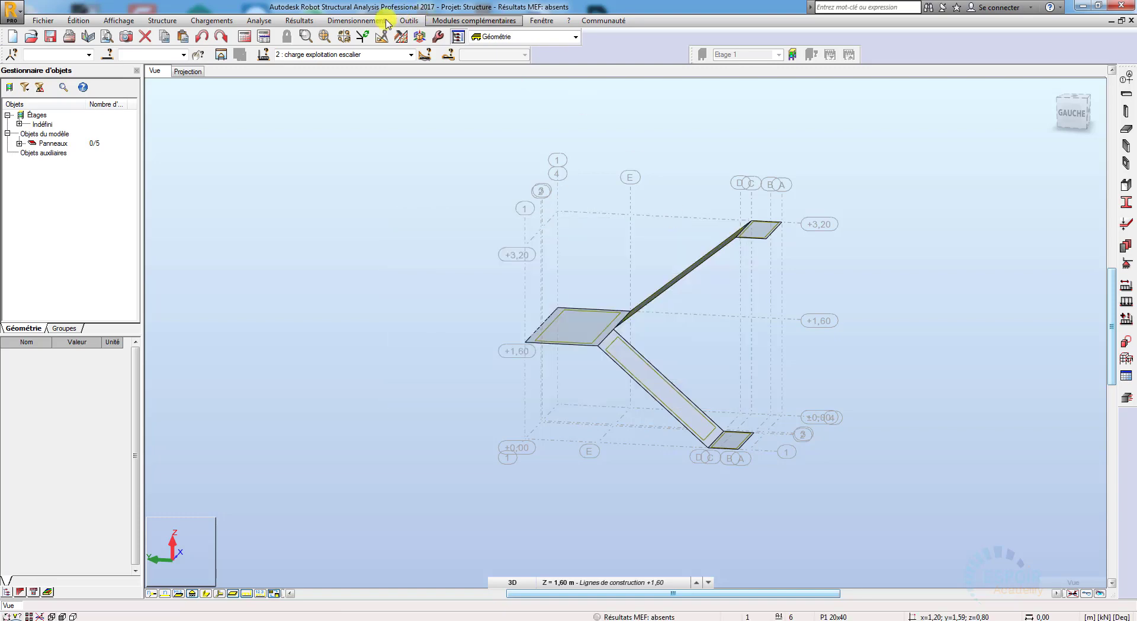
Step: Set the load combination code to BAEL 91 in the job preferences and accept the preferences
left_click(409, 20)
left_click(484, 219)
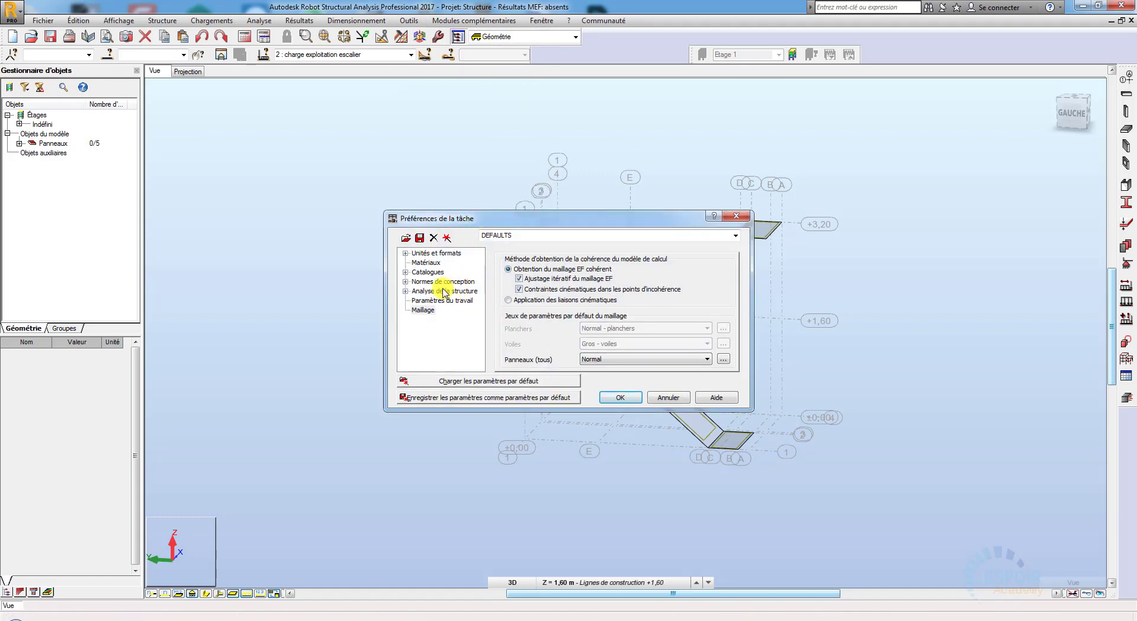
left_click(406, 281)
left_click(438, 291)
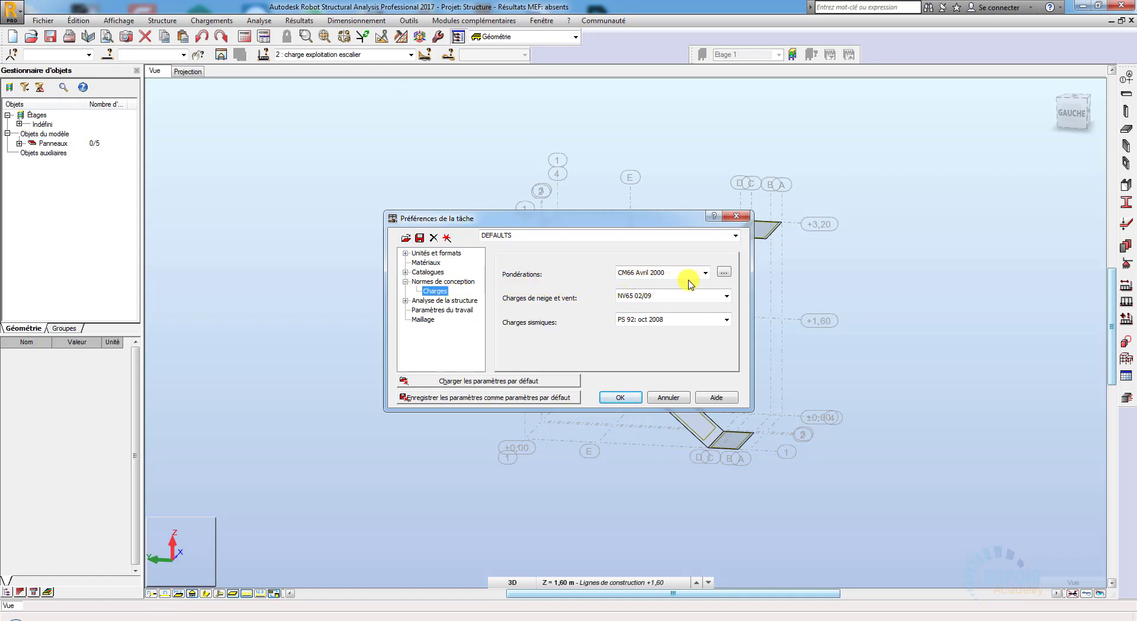
left_click(707, 274)
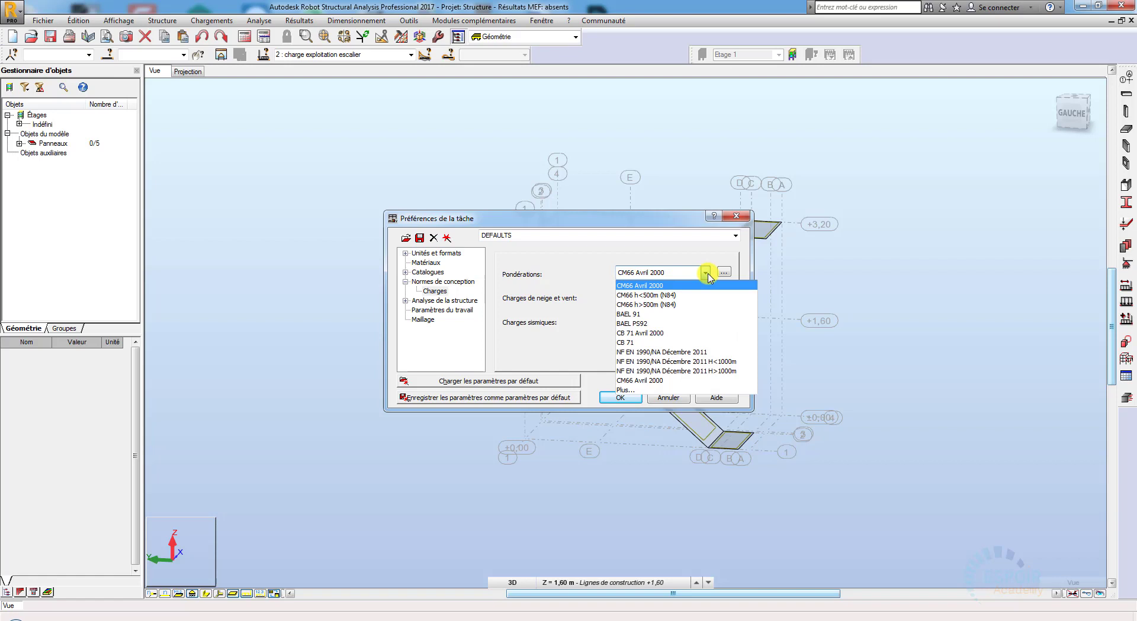
left_click(671, 320)
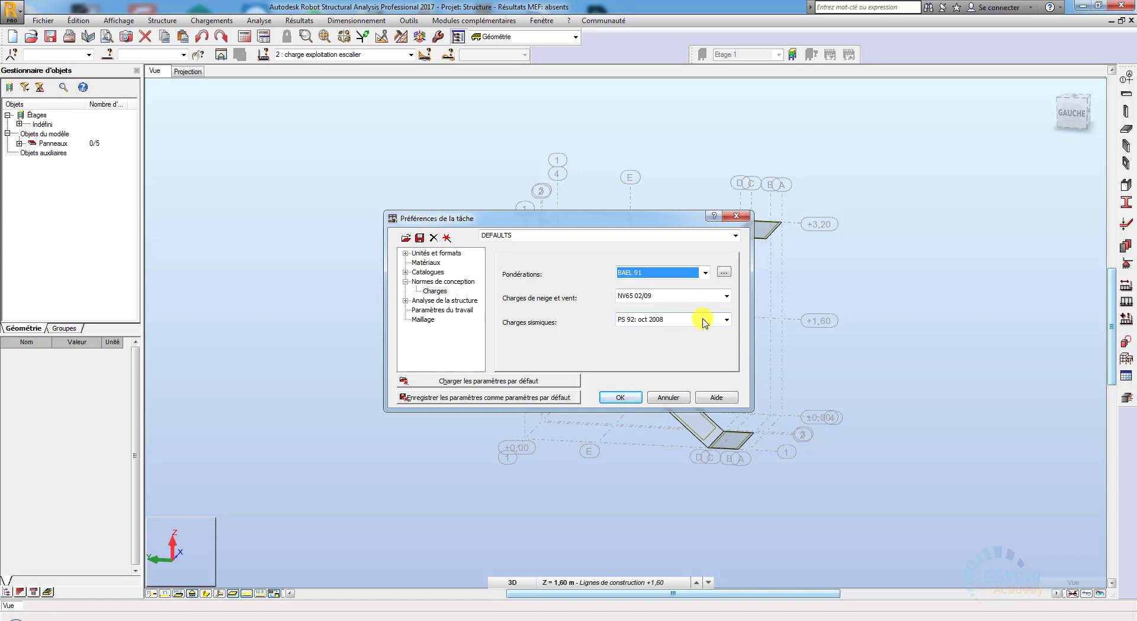
left_click(621, 397)
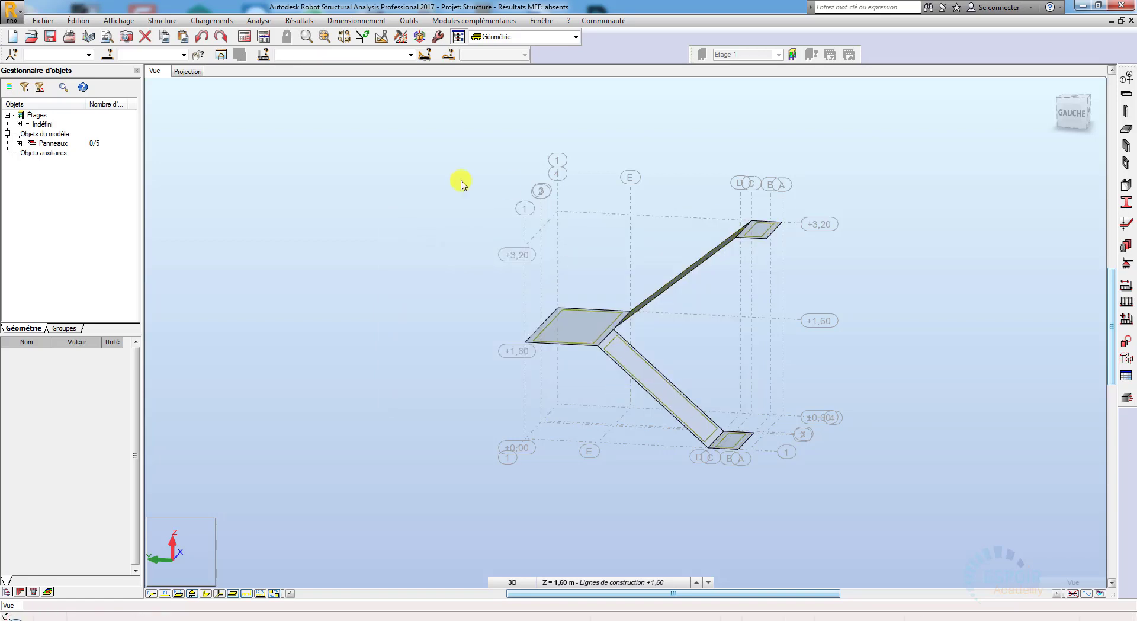
Step: Create a manual load combination number 3 of type ELU named "ELU", keeping its nature as "poids propre"
left_click(219, 21)
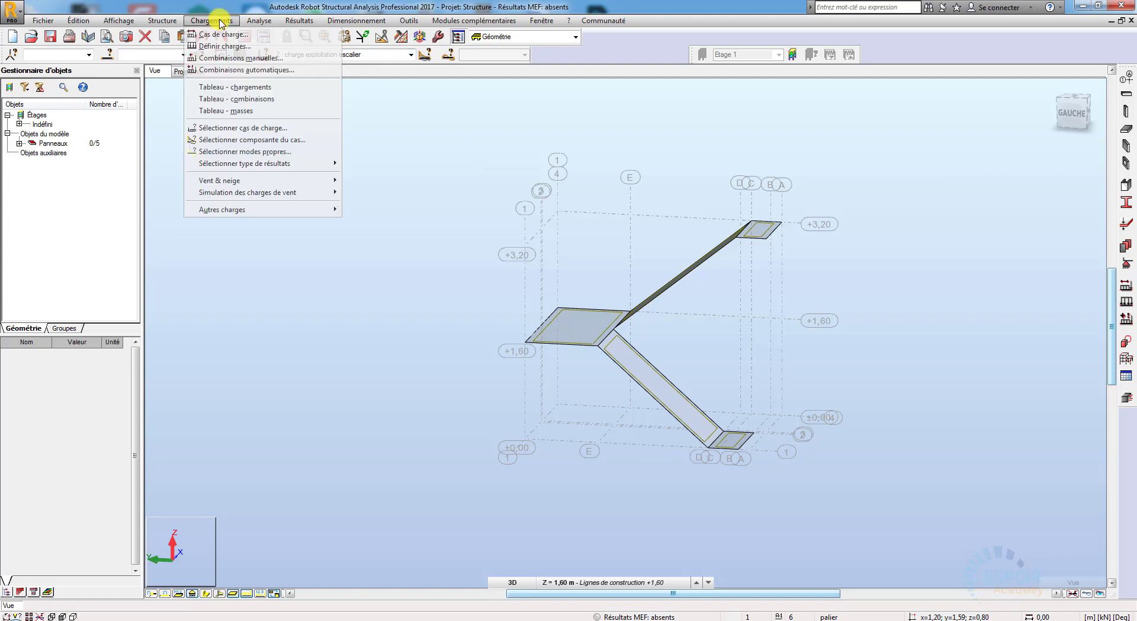
left_click(236, 59)
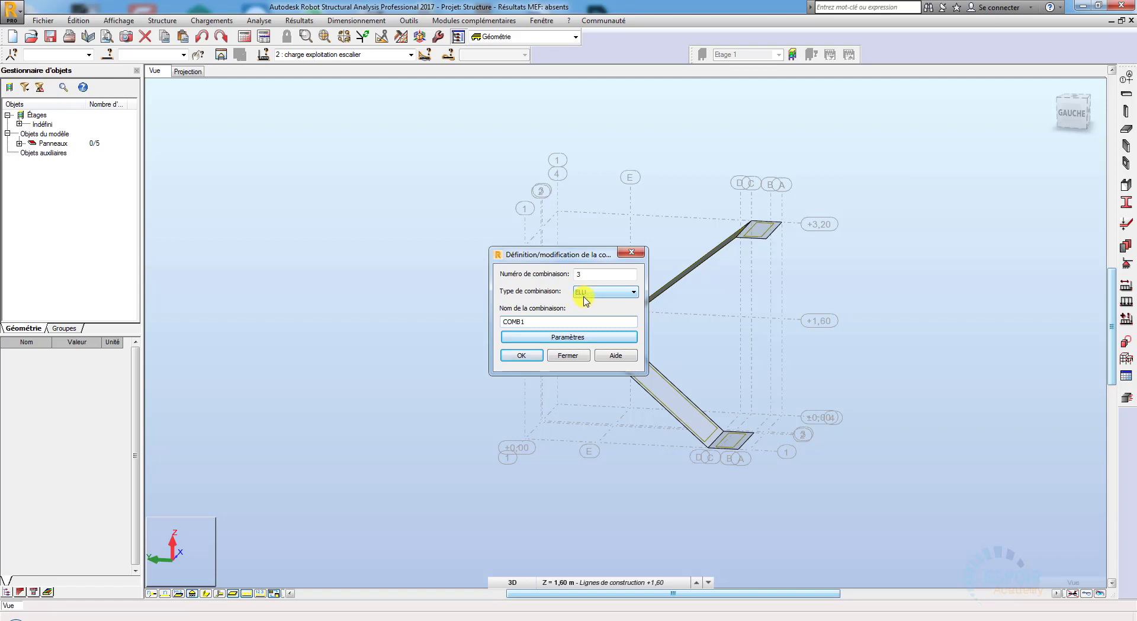
left_click_drag(538, 322, 476, 323)
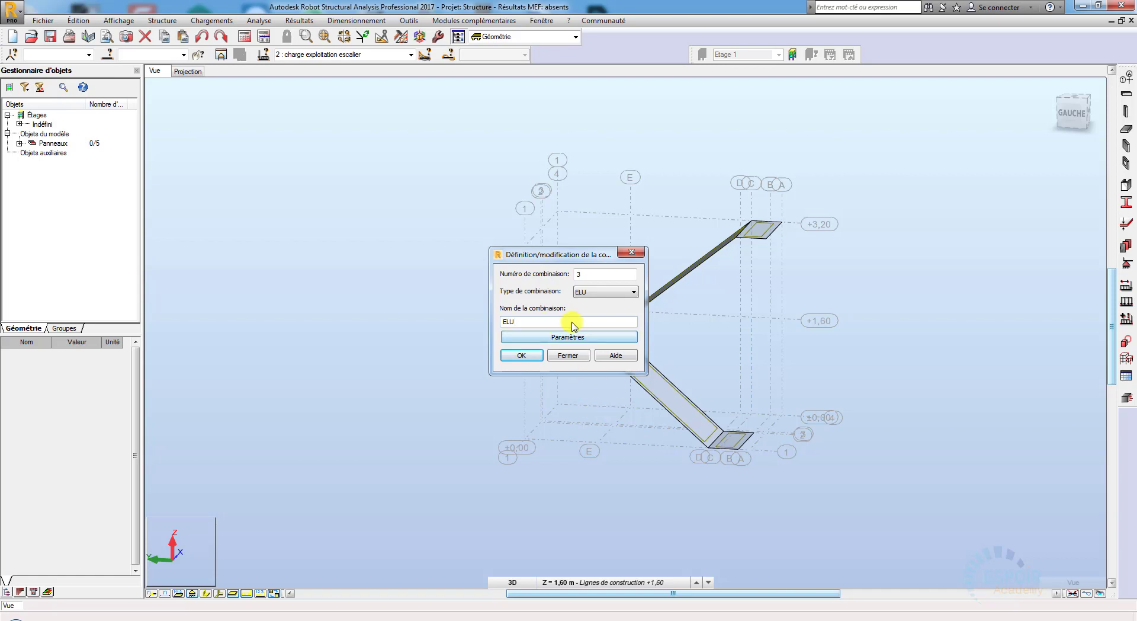
left_click(544, 340)
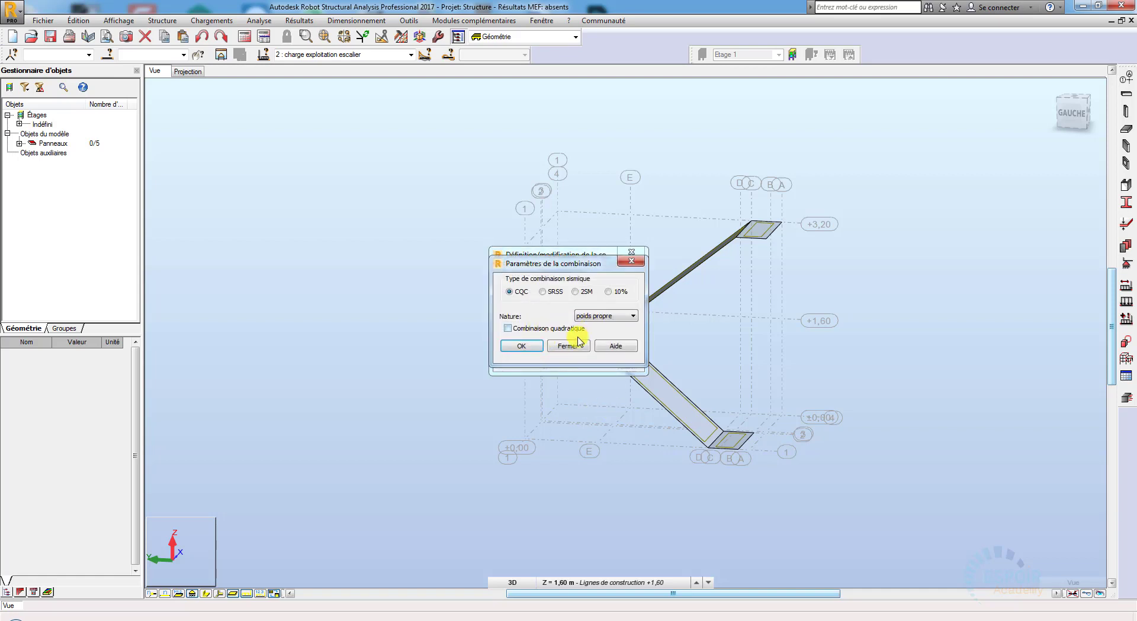
left_click(521, 345)
left_click(529, 355)
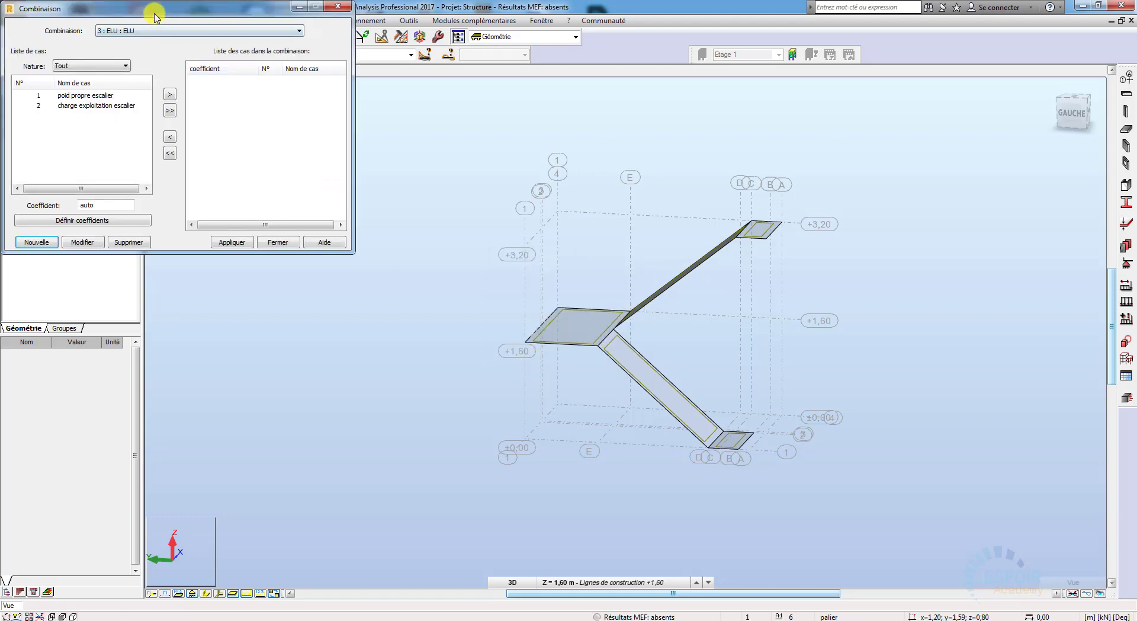
Step: Add the "poid propre escalier" and "charge exploitation escalier" cases to the ELU combination with automatic coefficients, apply it and close the combination definition
left_click_drag(155, 17, 363, 201)
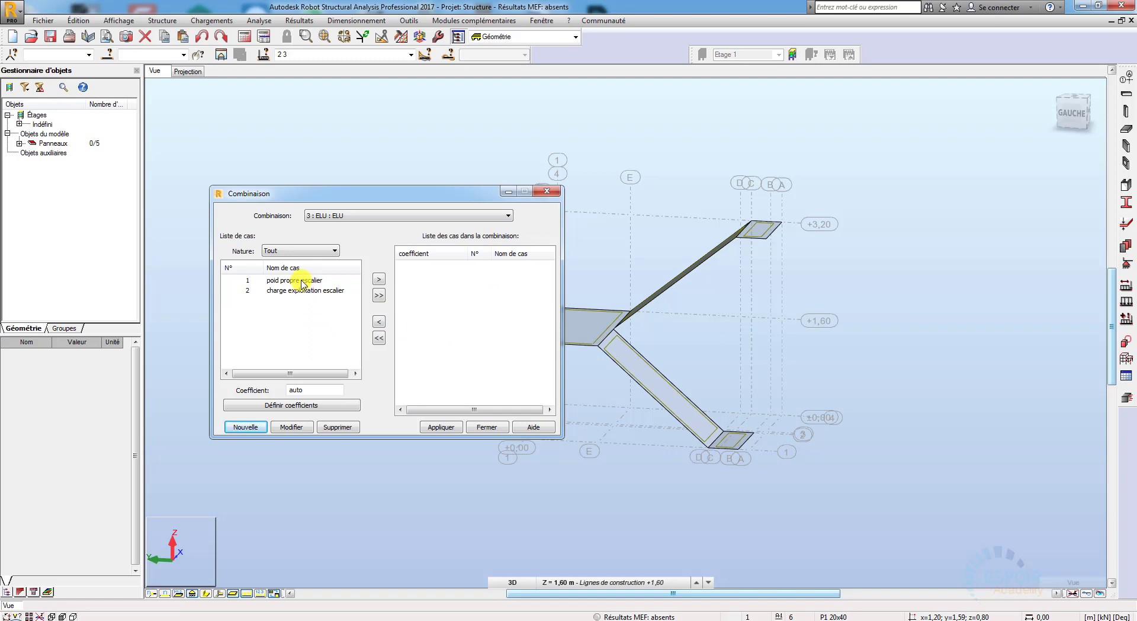
left_click(249, 283)
left_click(379, 280)
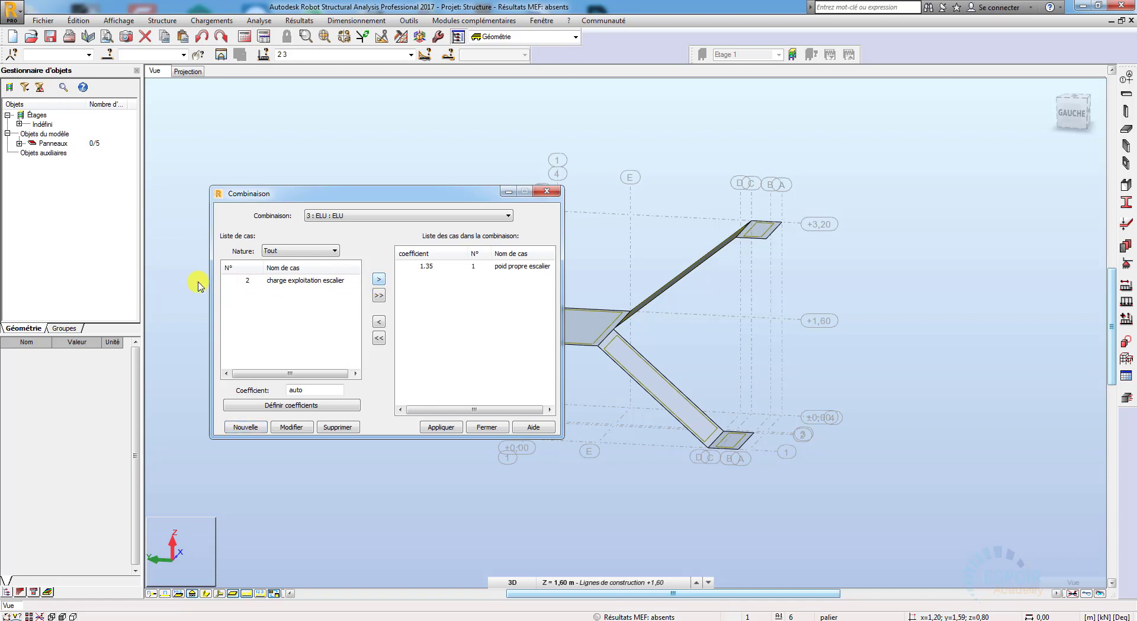
left_click(242, 282)
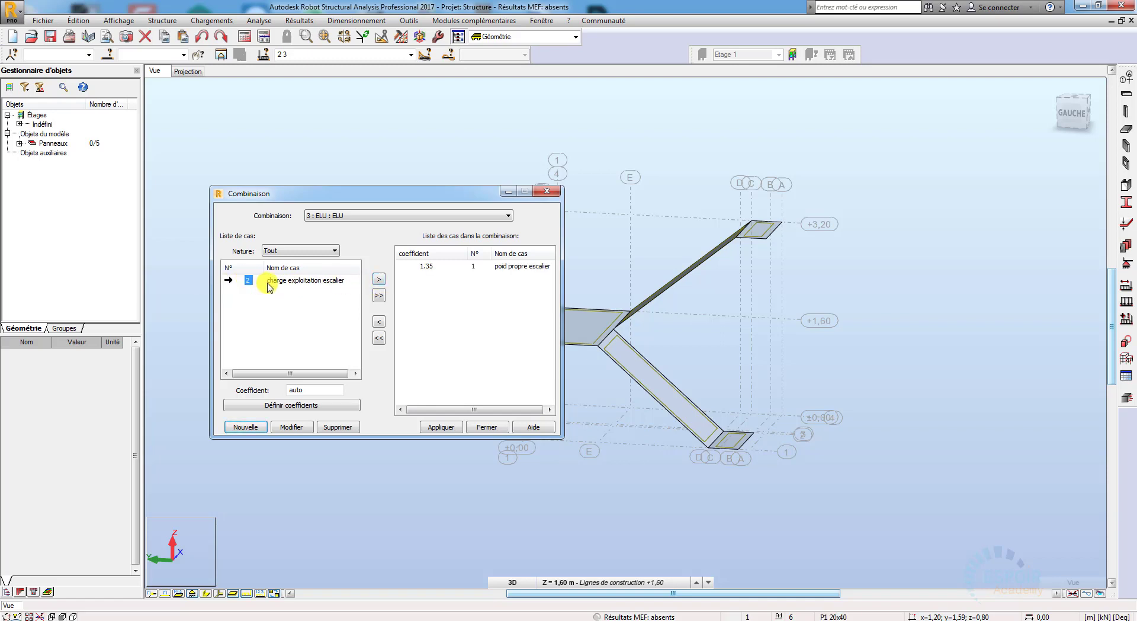
left_click(379, 281)
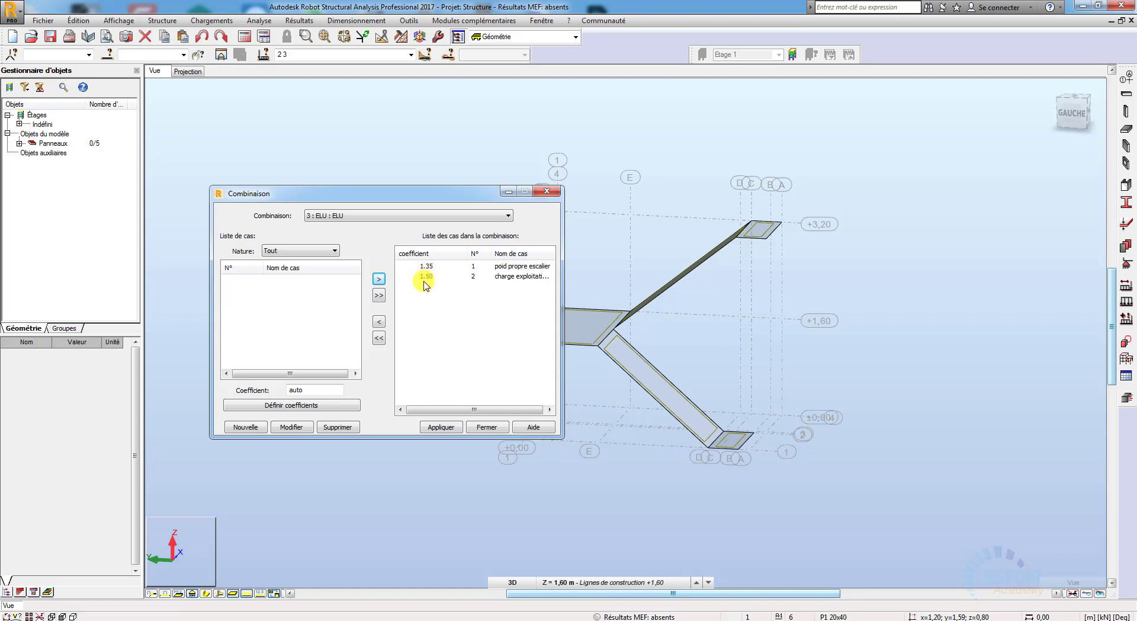
left_click(452, 428)
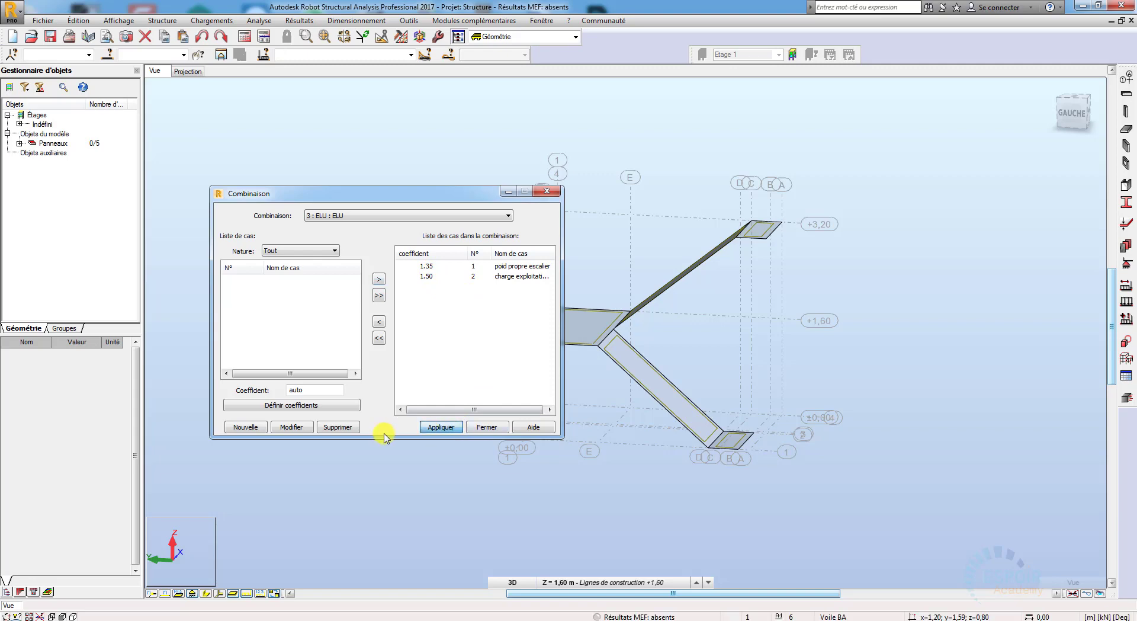
left_click(493, 428)
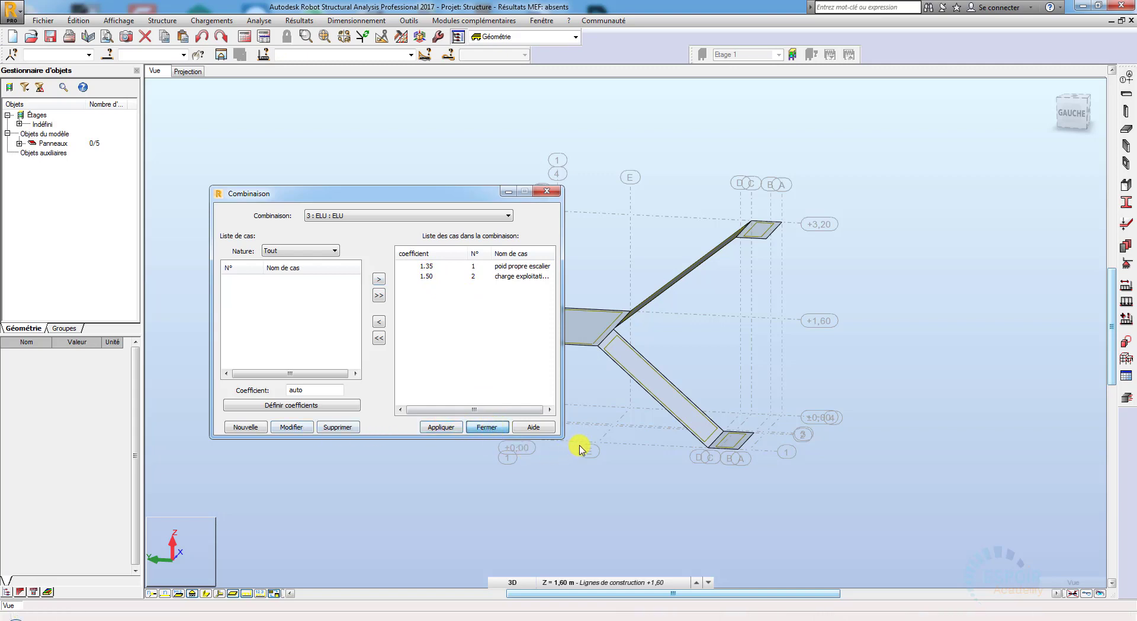
scroll(665, 345, "up", 2)
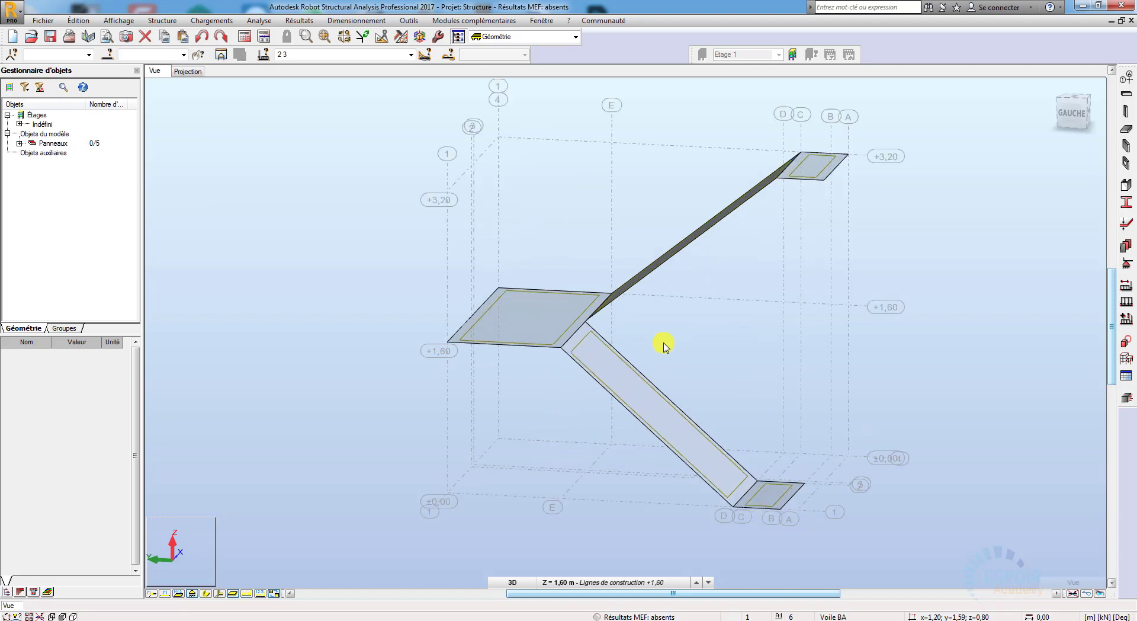
scroll(664, 346, "down", 1)
scroll(664, 345, "down", 1)
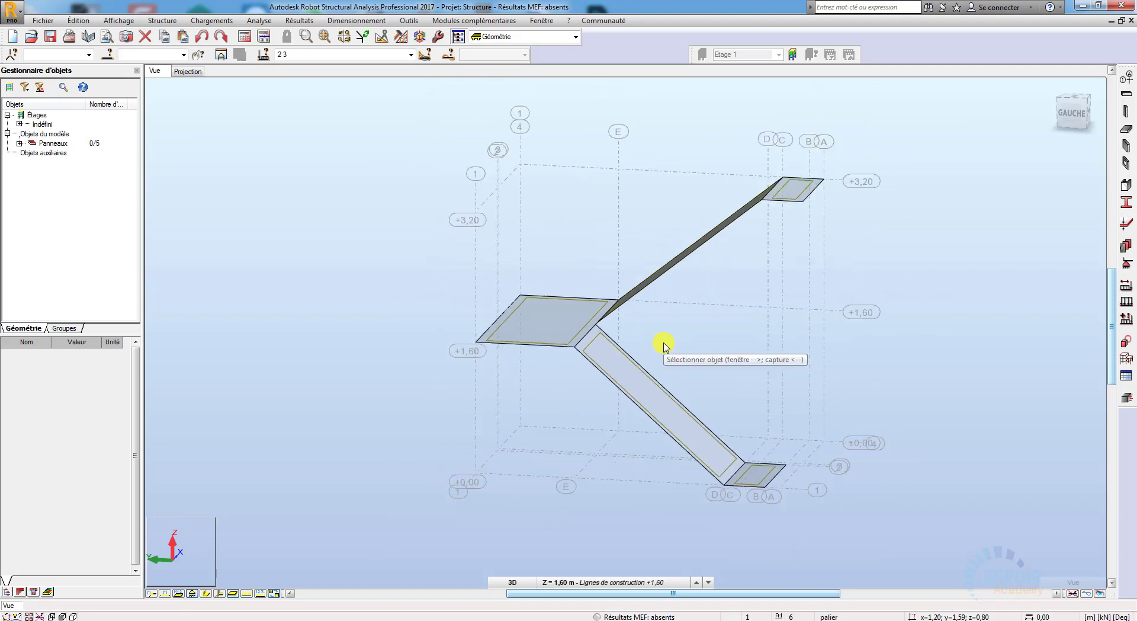